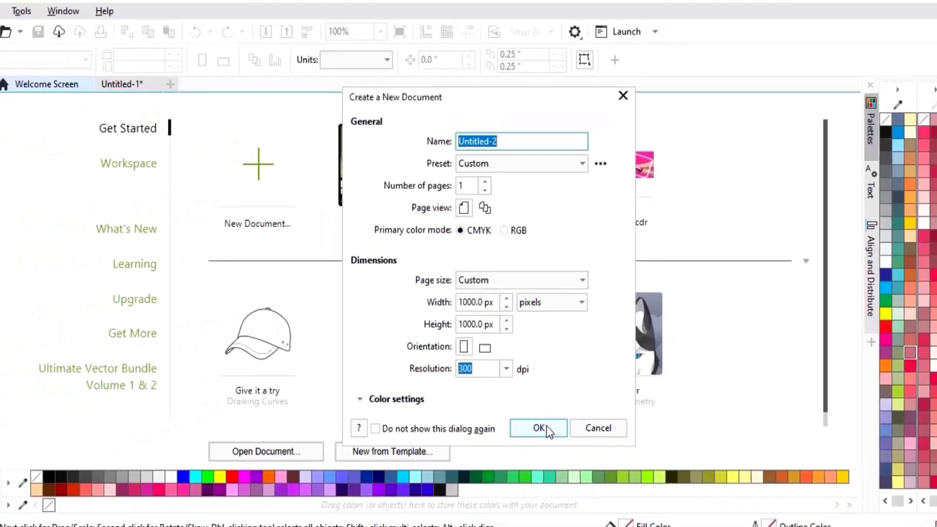
Create a new 1000 × 1000 px document with CMYK colour mode and 300 dpi resolution
left_click(541, 495)
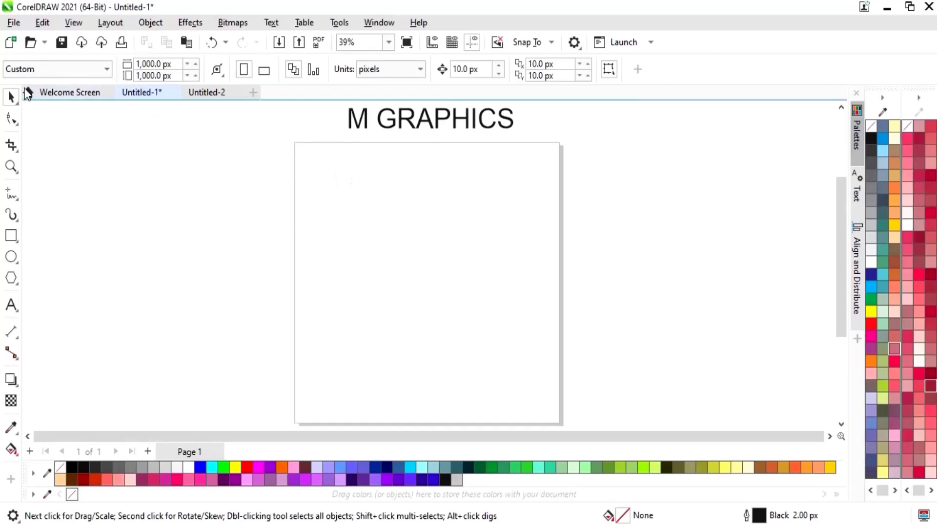
Import Furniture-Wallpapers-HD.jpg into Untitled-1 at about 974 × 609 px and place it beside the page on its left
left_click(13, 22)
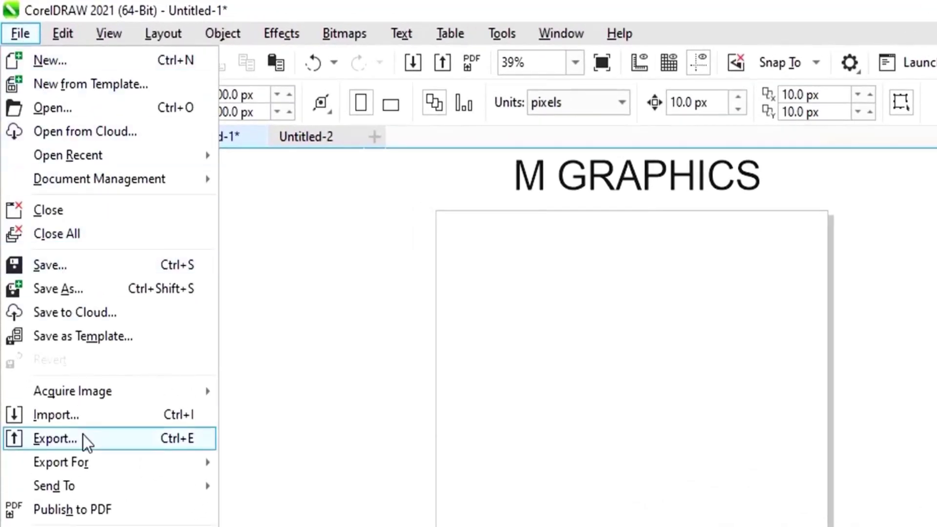
left_click(84, 420)
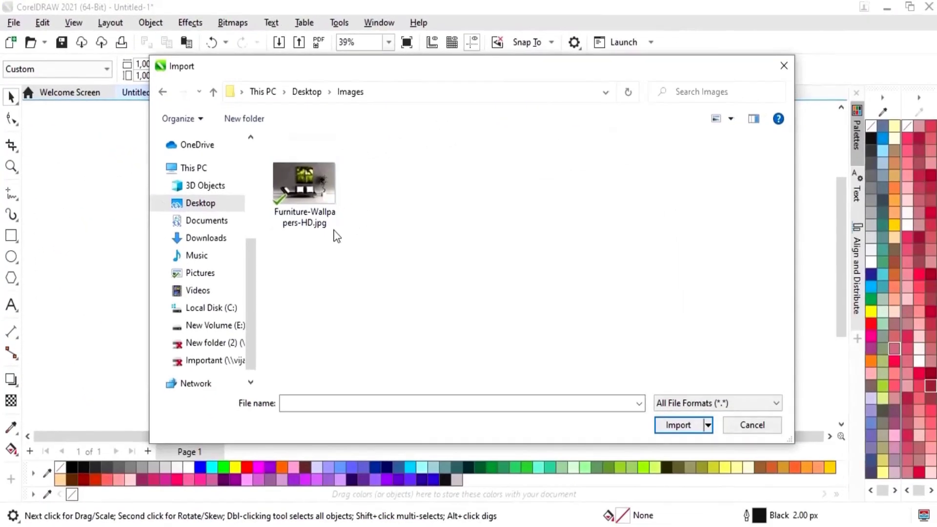
left_click(327, 214)
left_click(686, 425)
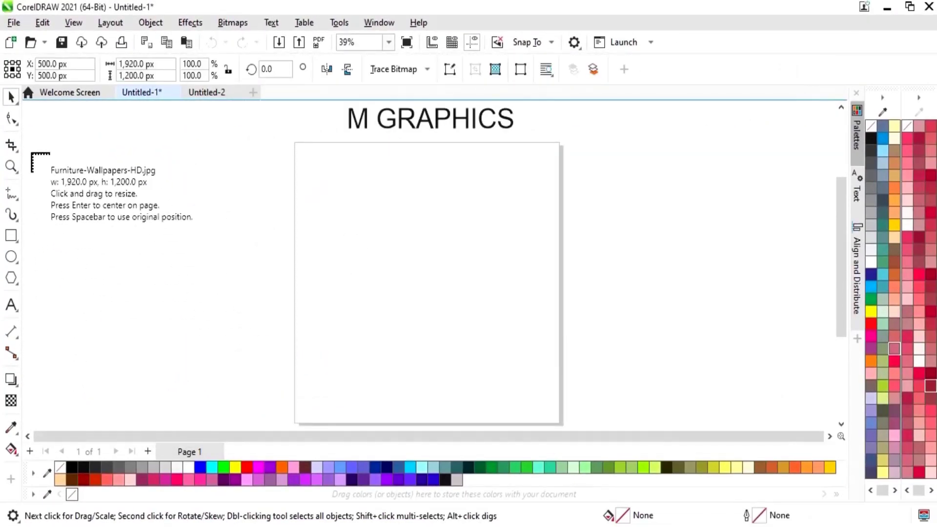
left_click_drag(30, 153, 293, 424)
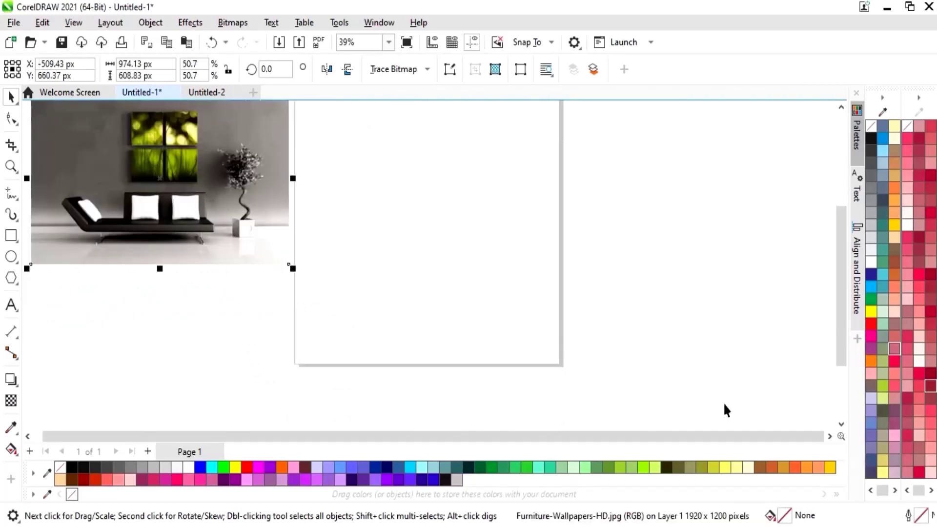
left_click_drag(837, 330, 837, 290)
left_click_drag(194, 270, 149, 224)
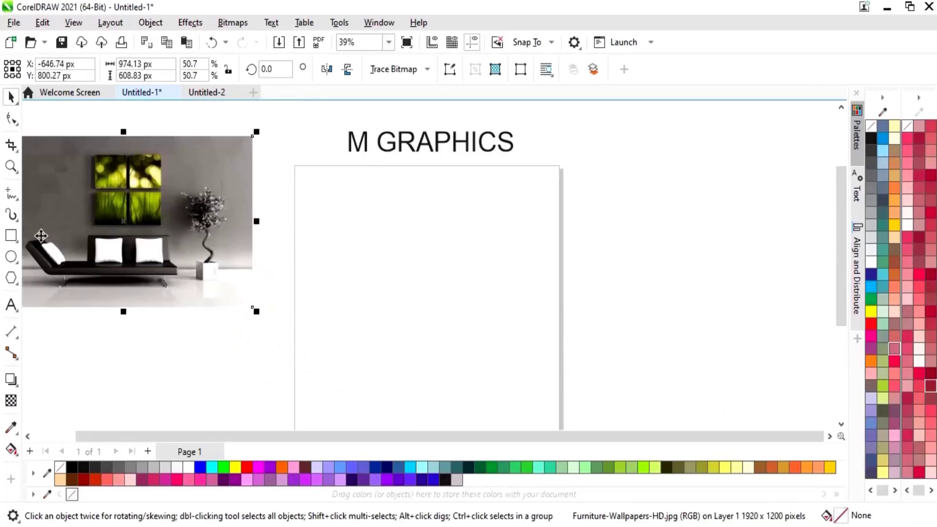
Draw a rectangle of about 795 × 668 px on the page
left_click(12, 235)
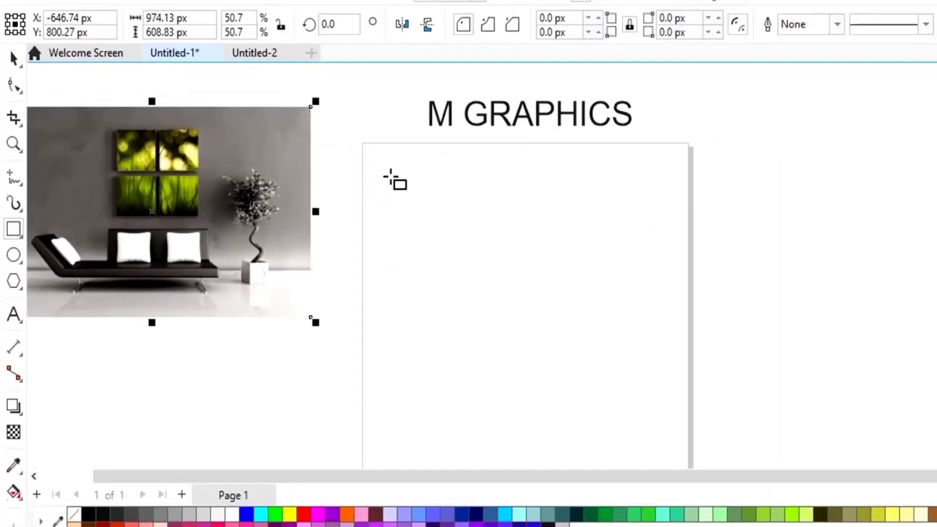
left_click_drag(390, 177, 650, 408)
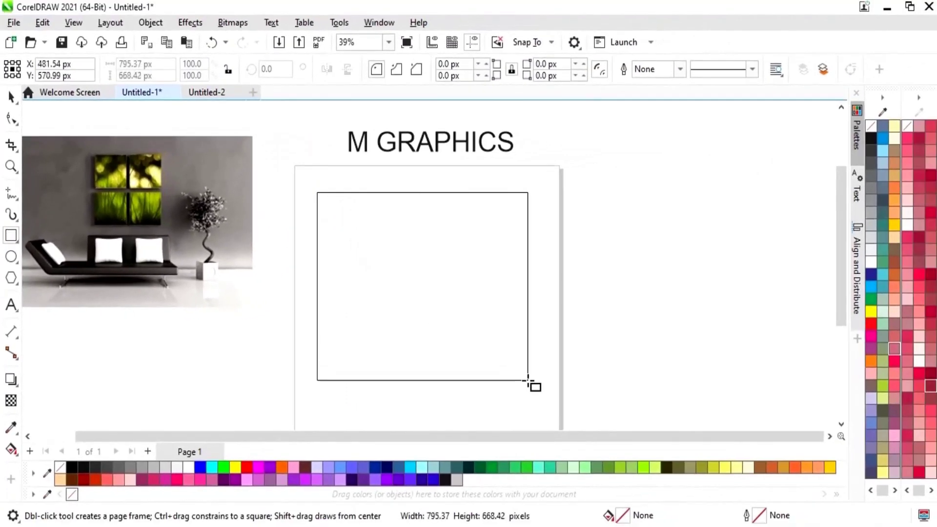
left_click_drag(528, 381, 528, 380)
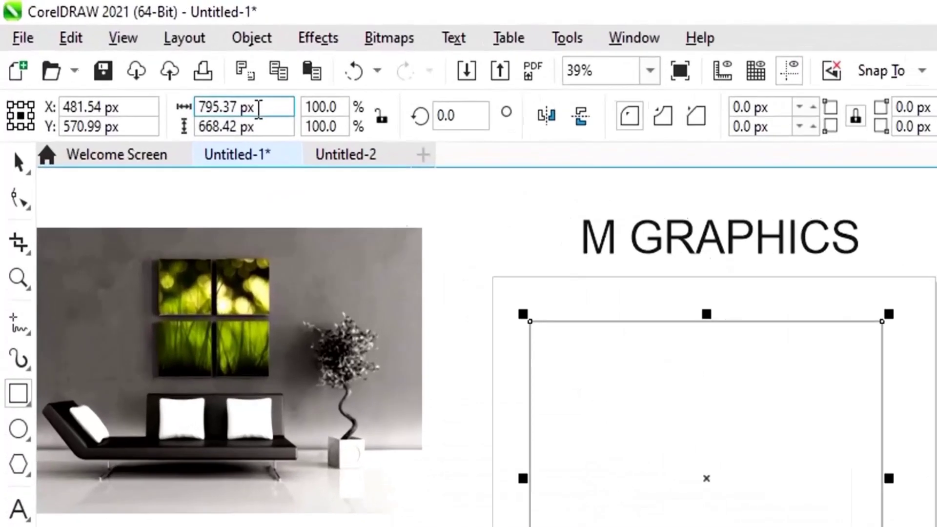
Resize the rectangle to 1000 × 1000 px and move it to cover the page
left_click_drag(154, 65, 98, 63)
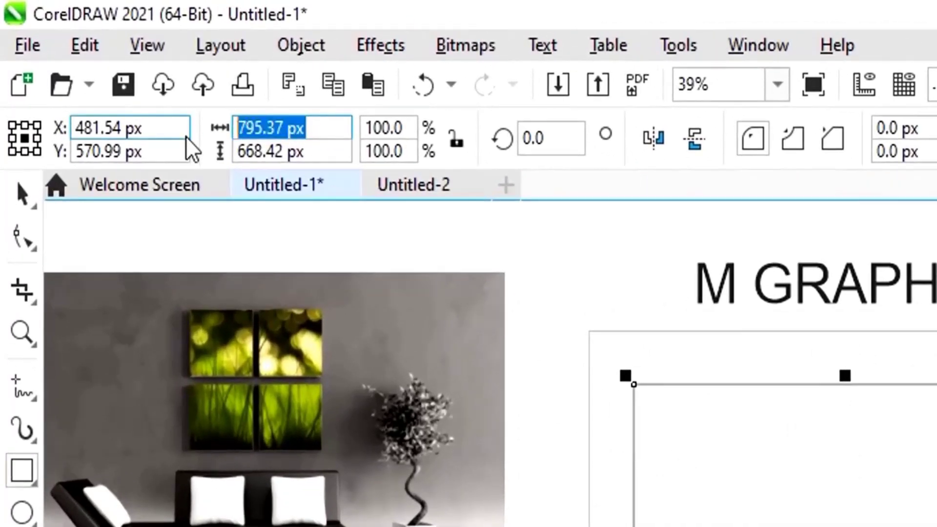
type("1000")
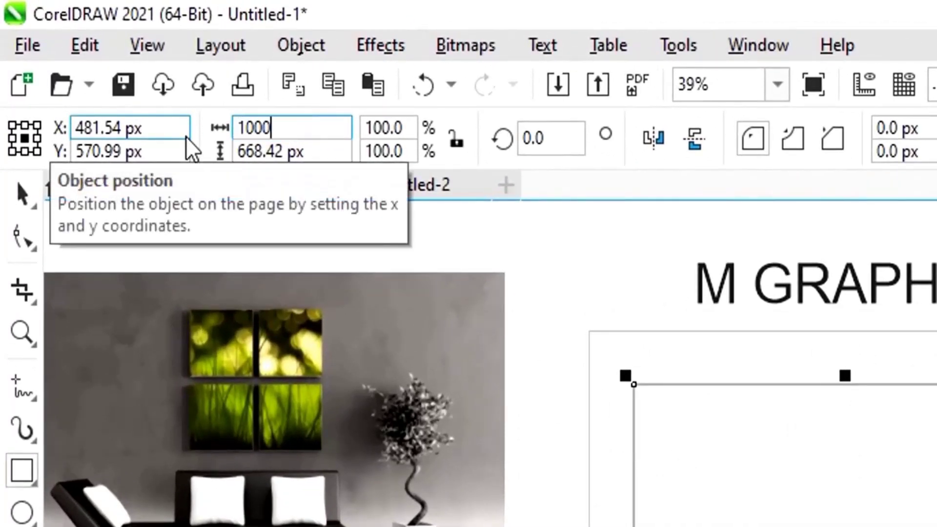
key("Tab")
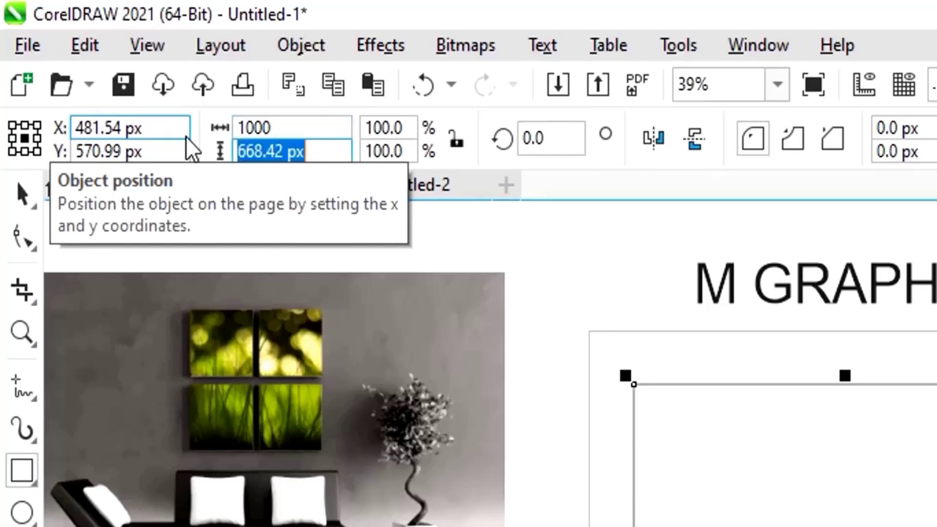
type("1000")
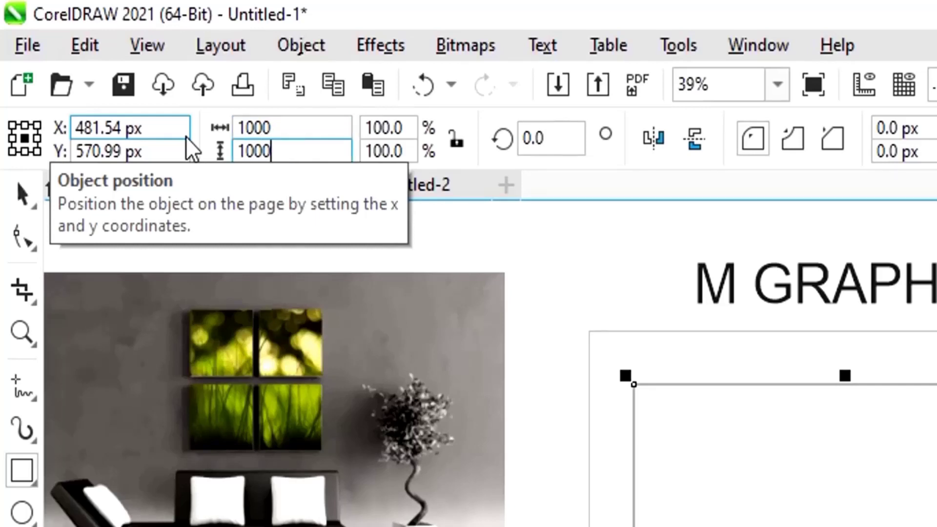
key("Return")
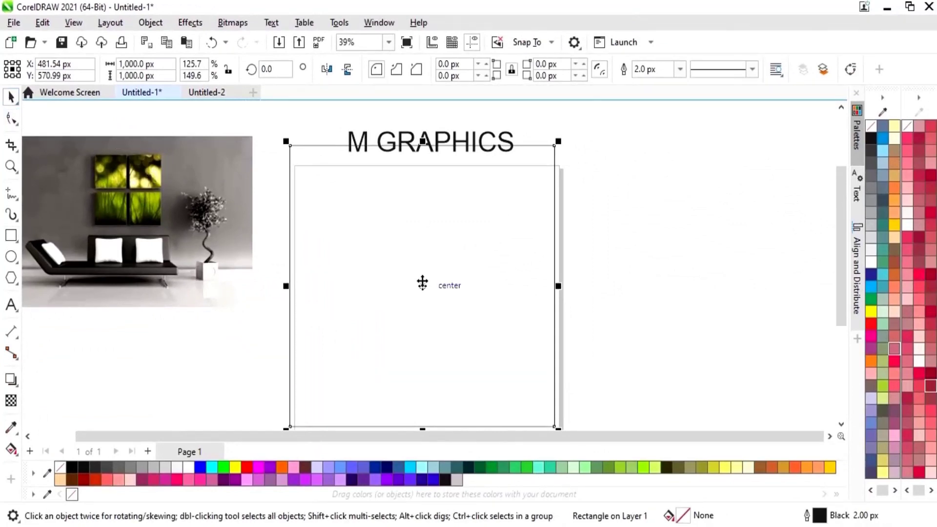
left_click_drag(423, 285, 427, 305)
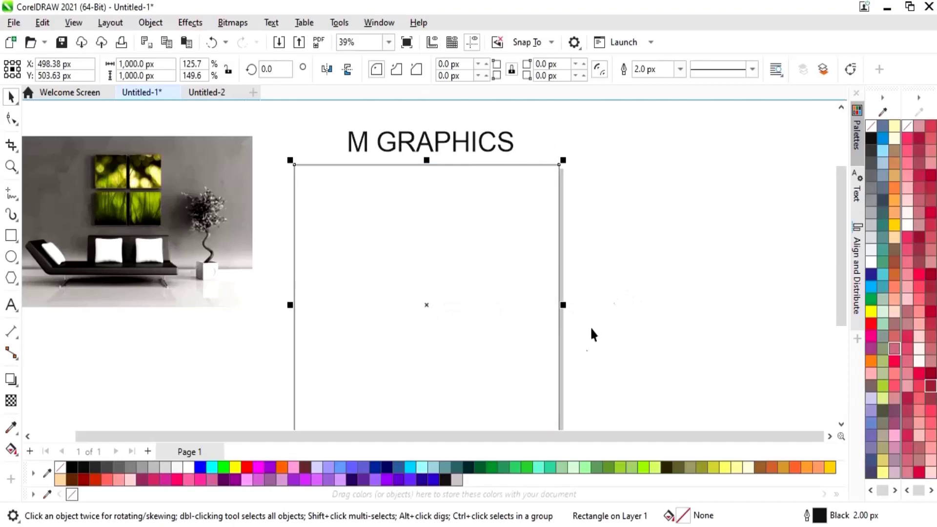
scroll(844, 285, "down", 2)
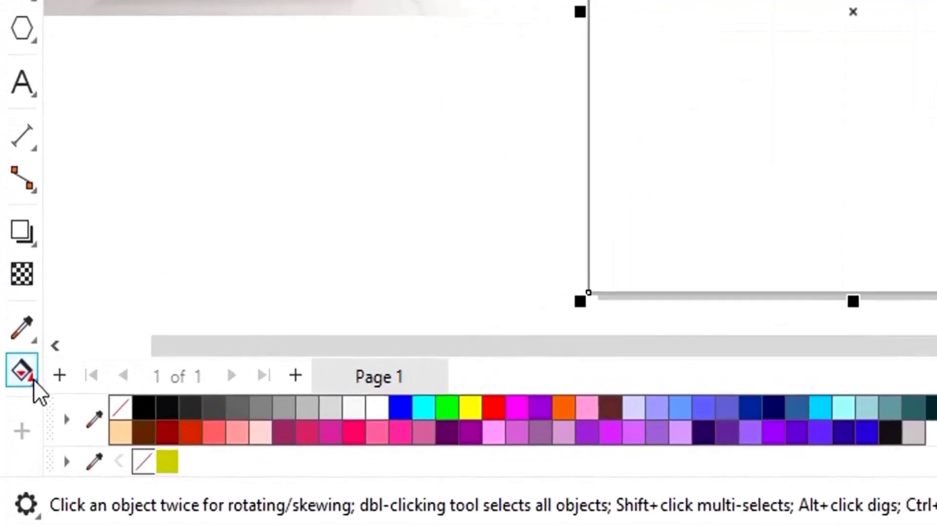
Apply a horizontal black-to-white linear fountain fill to the rectangle with the Interactive Fill tool, starting at its left edge
left_click(14, 452)
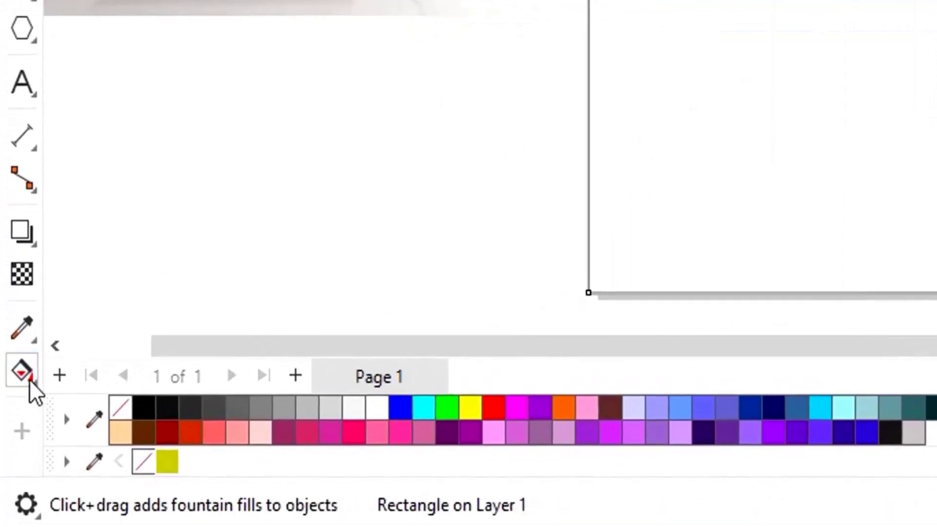
left_click(30, 379)
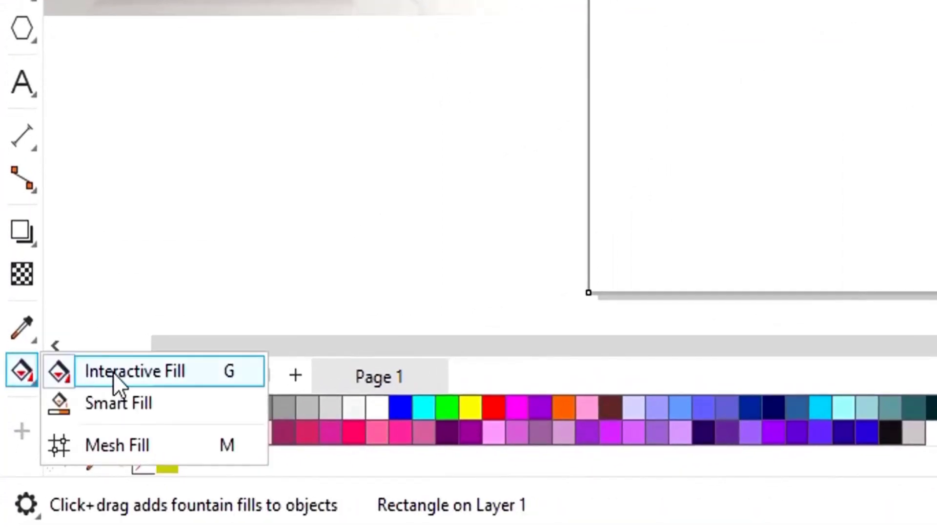
left_click(113, 372)
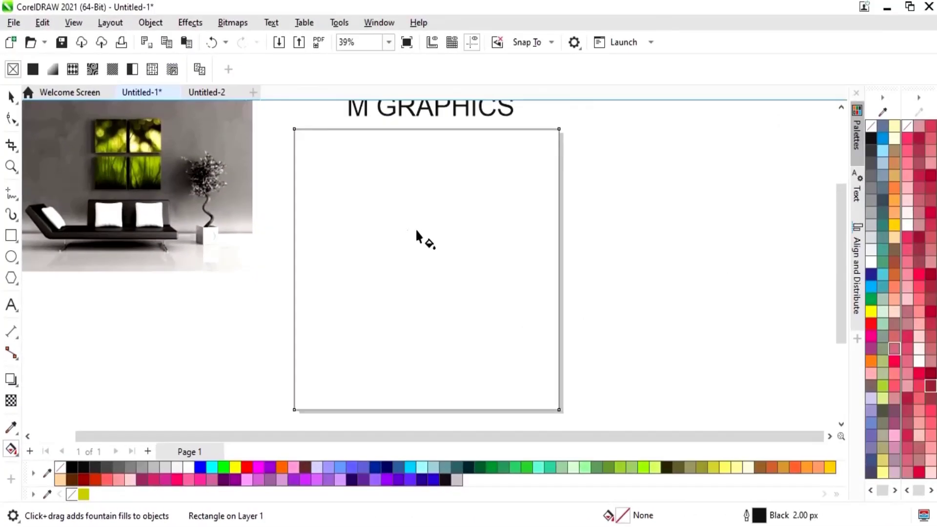
left_click_drag(300, 262, 472, 264)
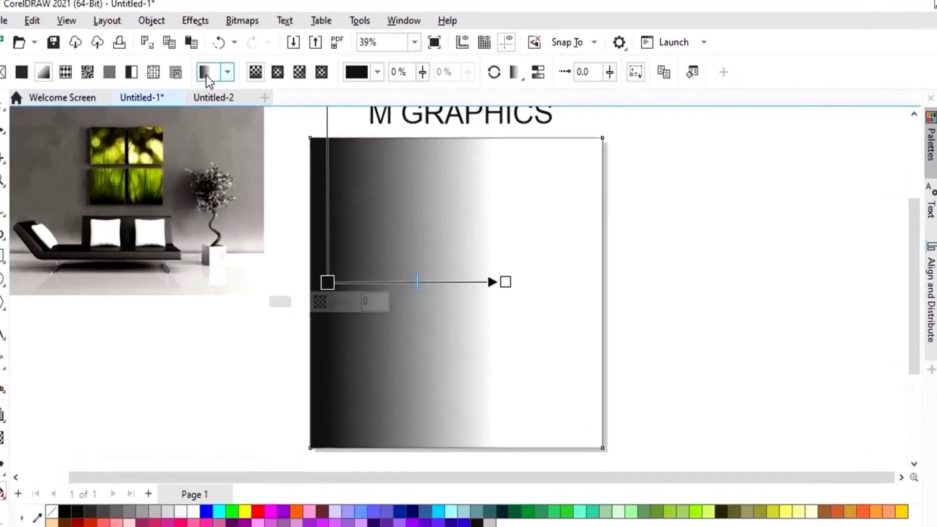
Replace the rectangle's fill with the second fountain fill preset, an elliptical white, light-blue and dark-grey gradient
left_click(218, 73)
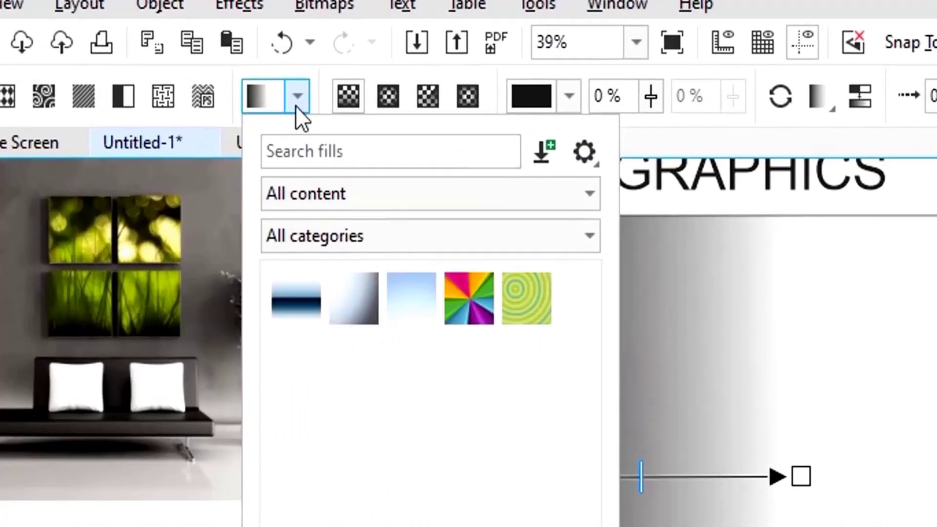
left_click(350, 306)
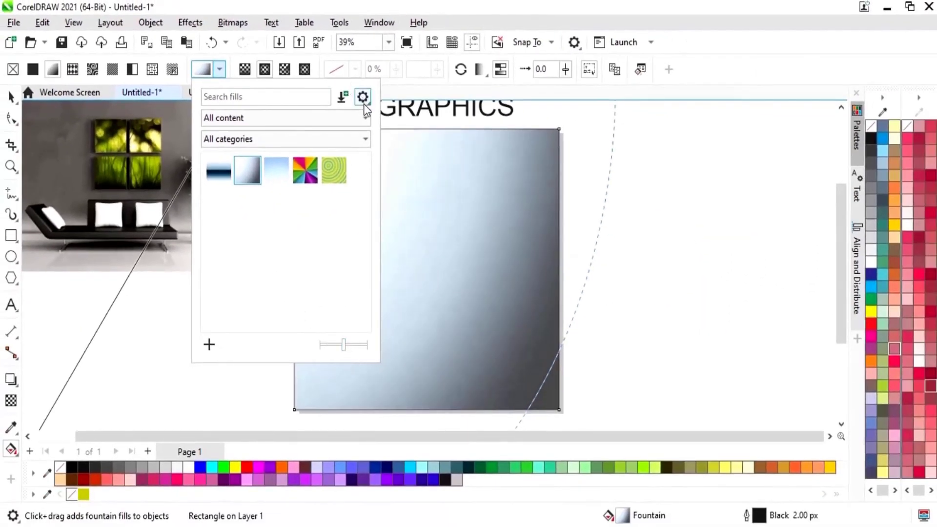
left_click(442, 198)
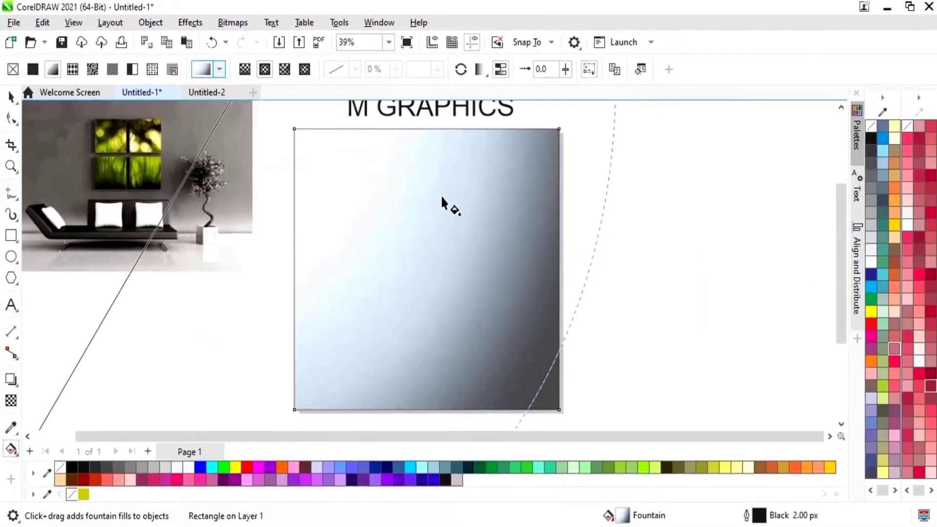
Move the elliptical gradient's centre onto the rectangle and delete its two intermediate colour nodes
scroll(602, 214, "down", 5)
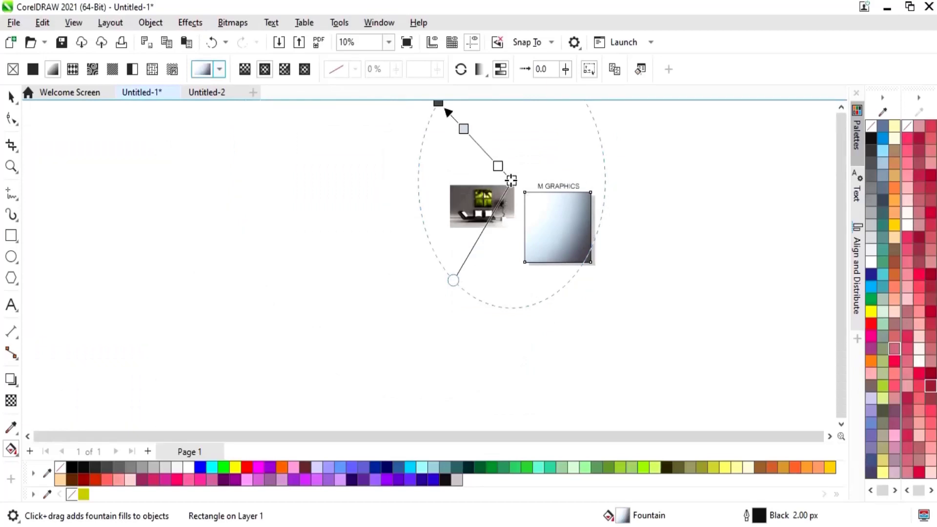
left_click_drag(511, 181, 567, 236)
scroll(561, 234, "up", 5)
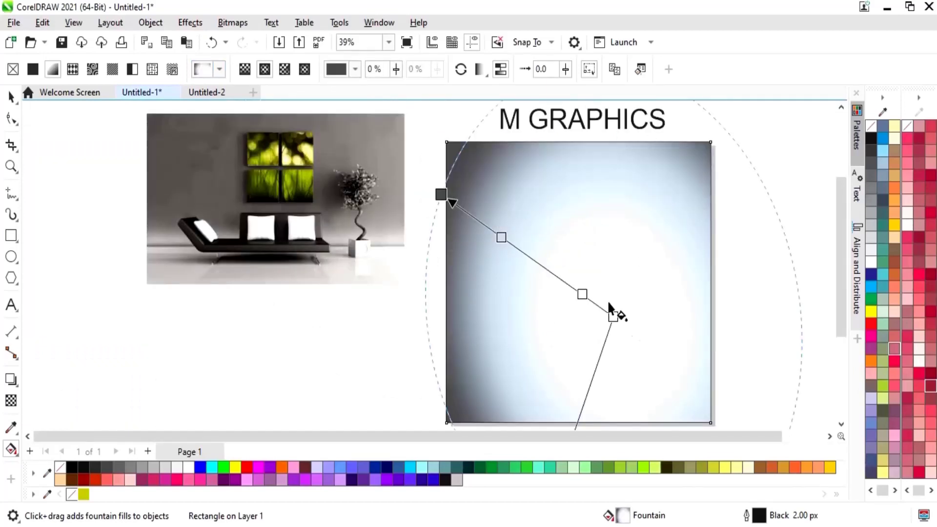
double_click(583, 295)
double_click(502, 237)
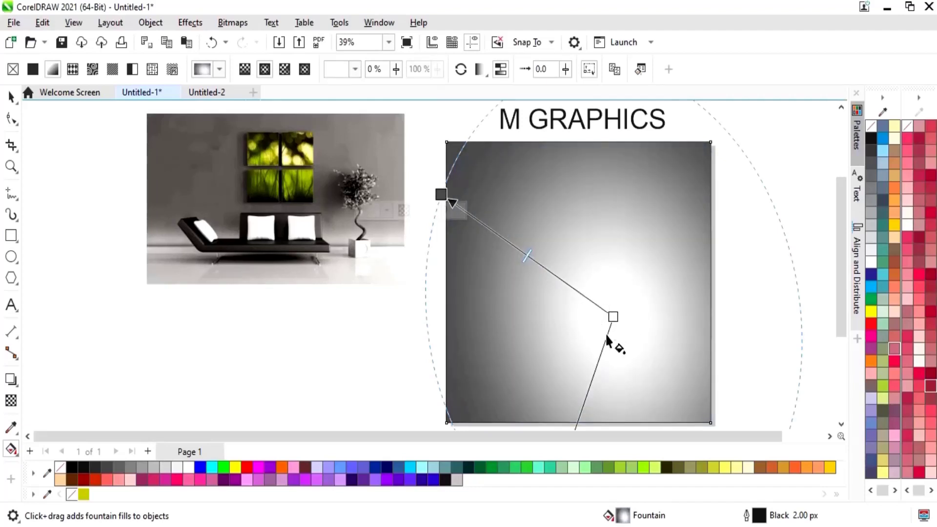
Shift the gradient's centre toward the upper middle of the rectangle and shrink its ellipse to a nearly circular glow
left_click_drag(611, 318, 566, 278)
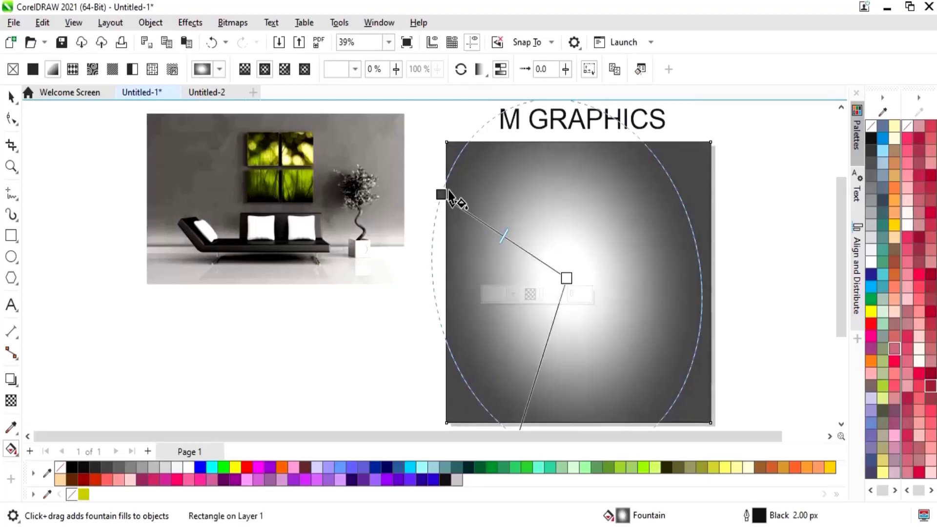
left_click_drag(443, 193, 468, 214)
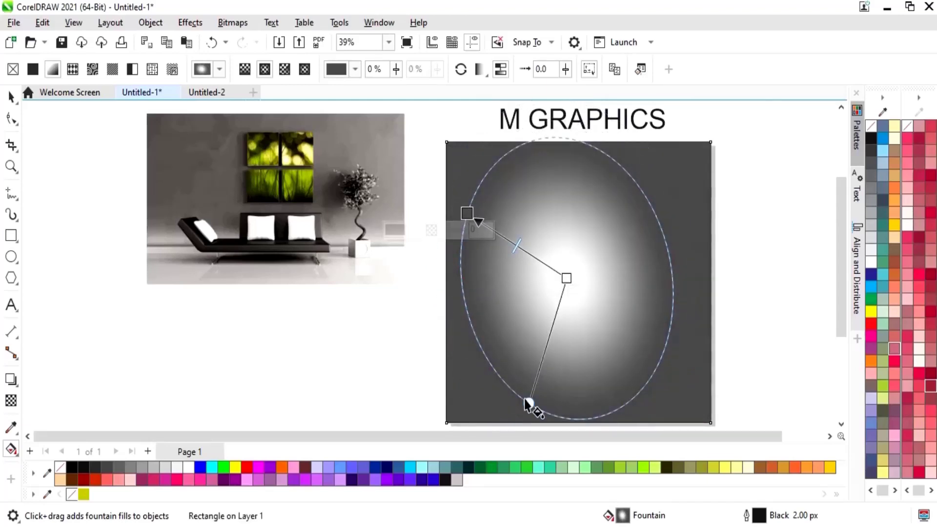
left_click_drag(527, 403, 509, 379)
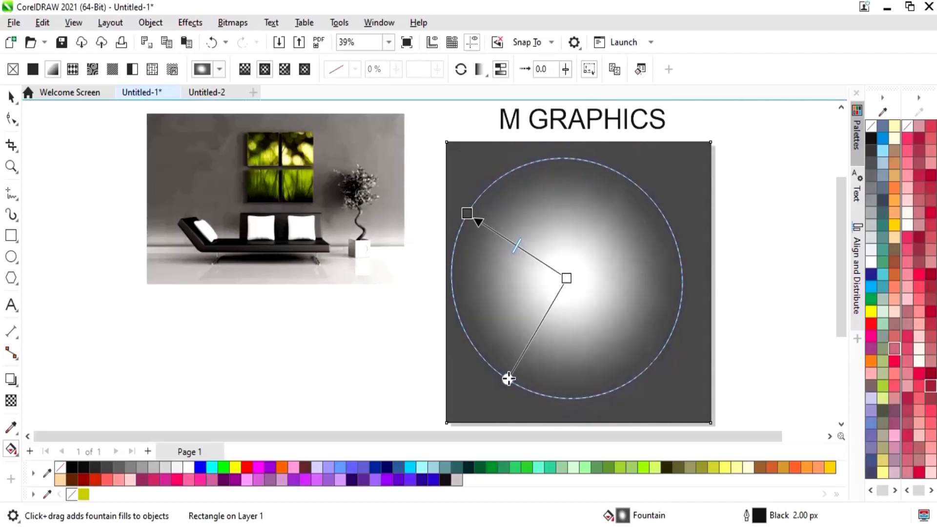
left_click(568, 277)
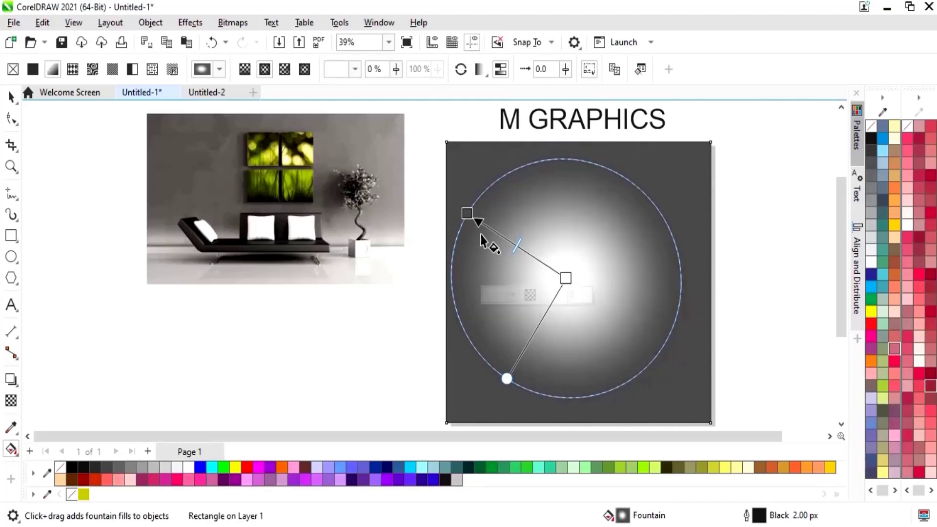
Set the gradient's outer colour node to black, sampling the colour from the document palette with the eyedropper
left_click(468, 212)
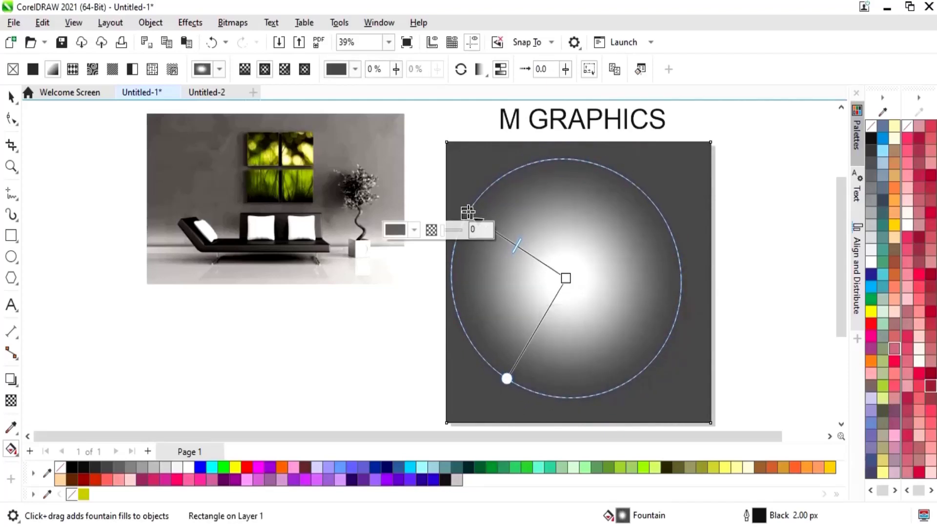
left_click(414, 231)
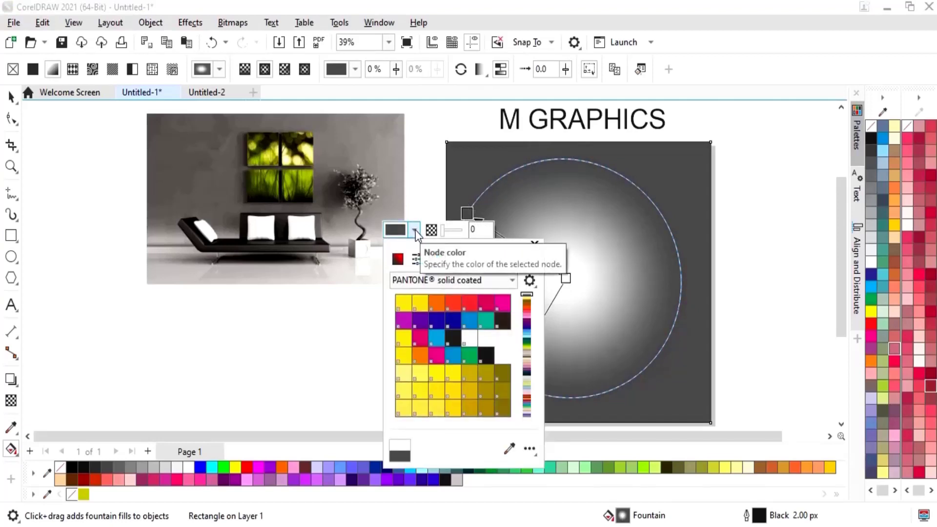
left_click(398, 263)
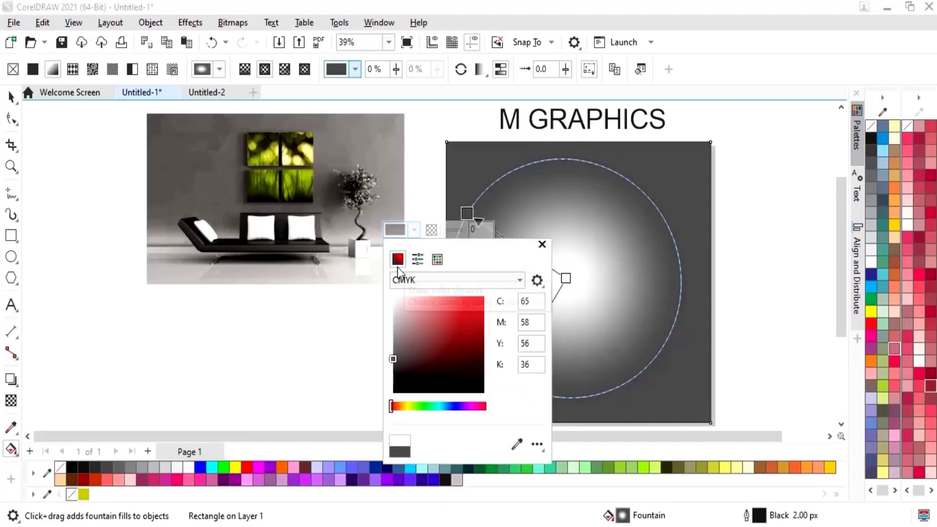
left_click(516, 444)
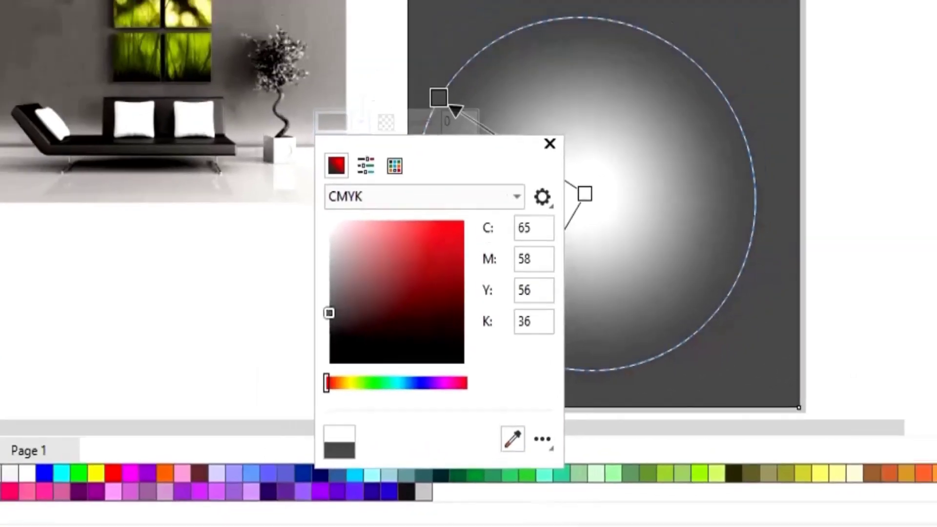
left_click(72, 467)
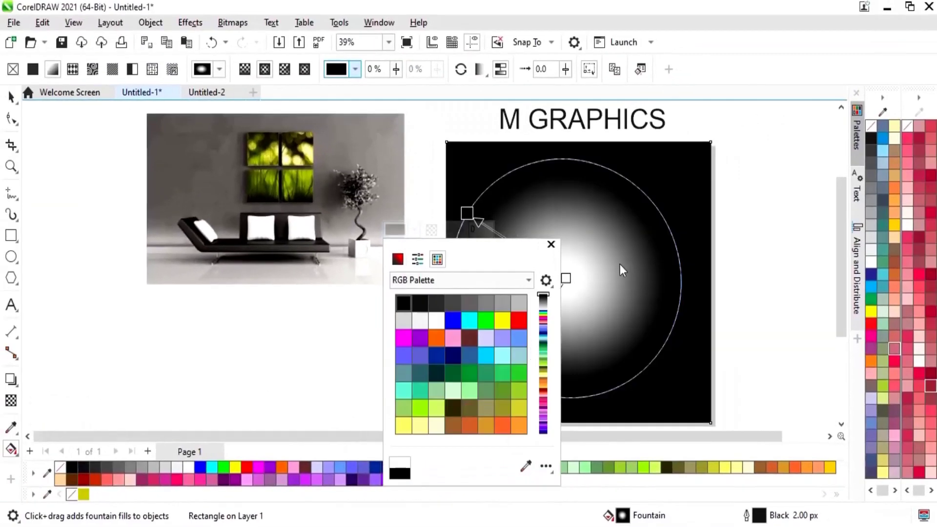
Set the gradient's centre node to olive green #819802, sampling the colour from the green wall art in the photo
left_click(542, 243)
left_click(567, 279)
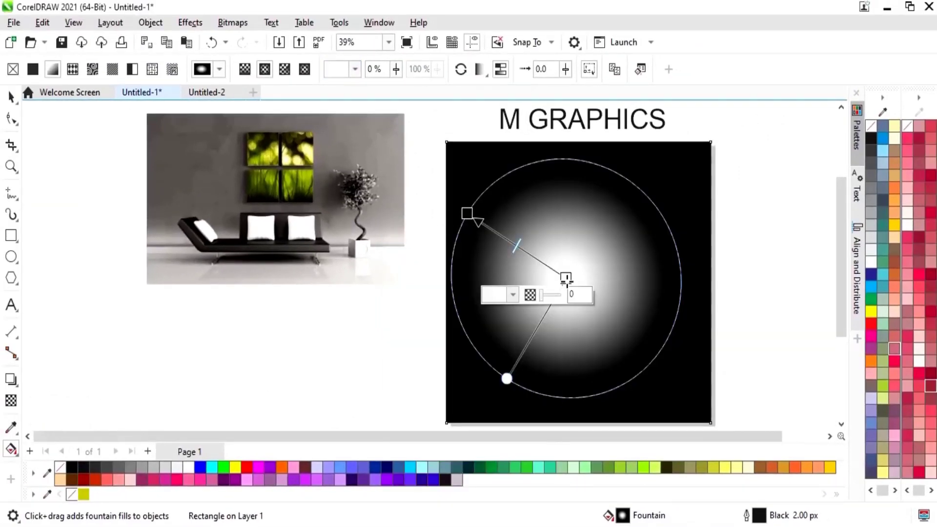
left_click(512, 295)
left_click(625, 266)
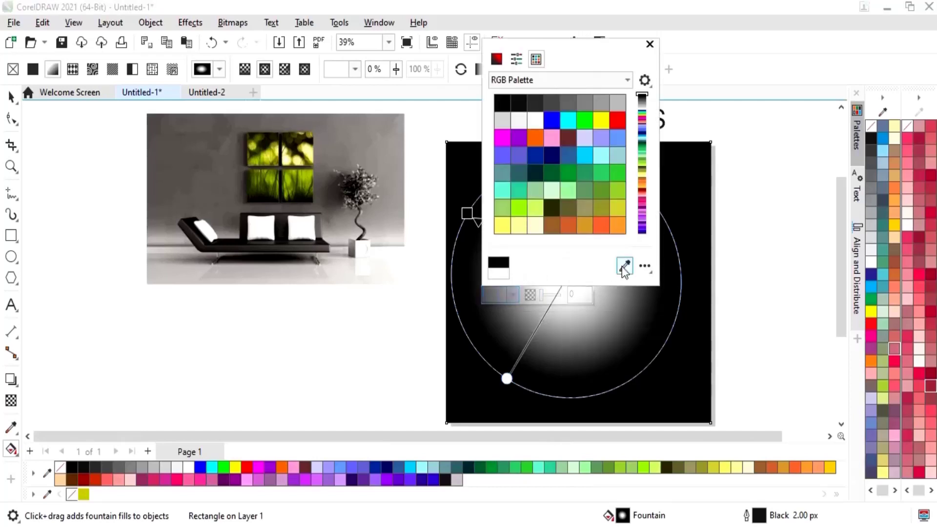
left_click(309, 175)
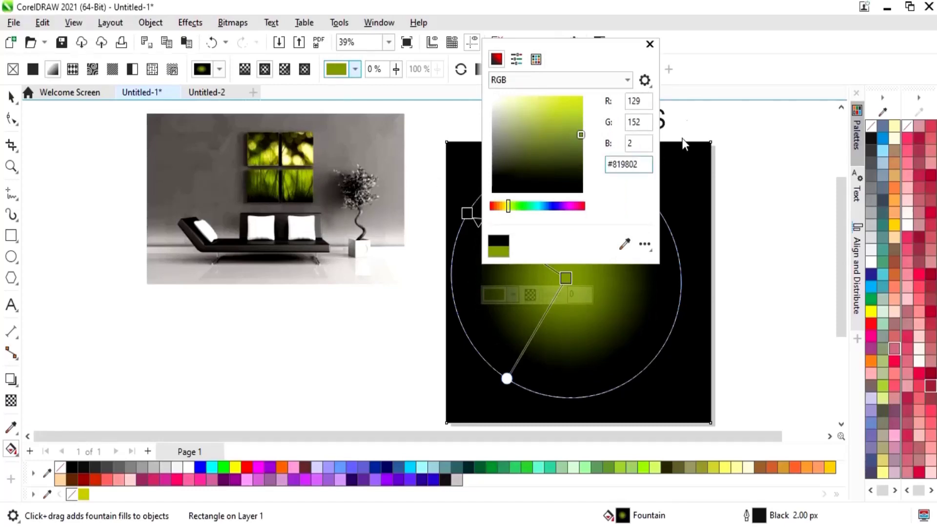
left_click(649, 44)
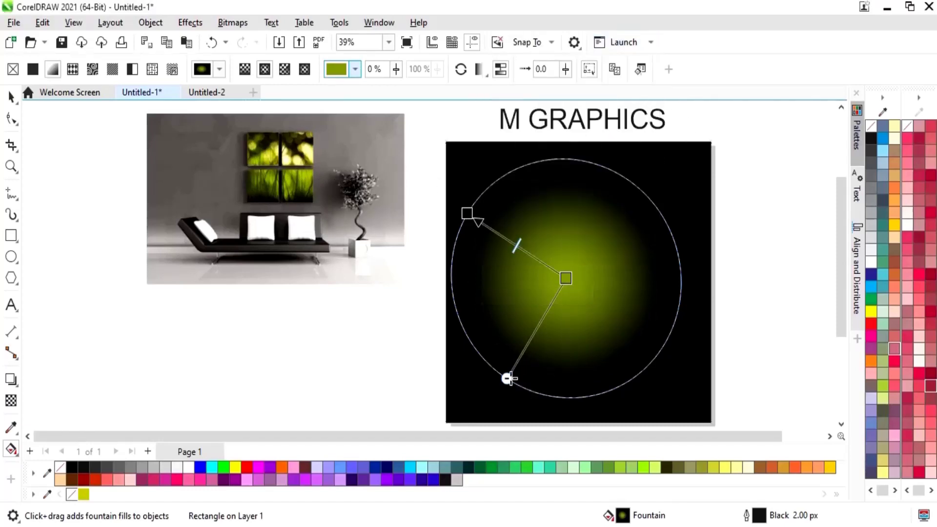
Move the gradient's centre to the middle of the square and enlarge its ellipse to a nearly full-width circular glow
left_click_drag(507, 377, 501, 386)
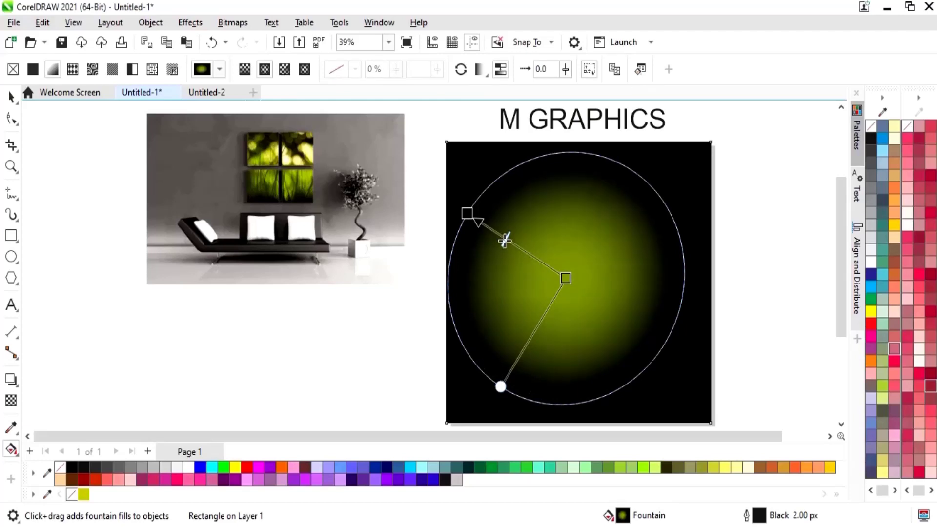
mouse_move(567, 279)
left_mouse_down()
mouse_move(588, 283)
mouse_move(576, 283)
left_mouse_up()
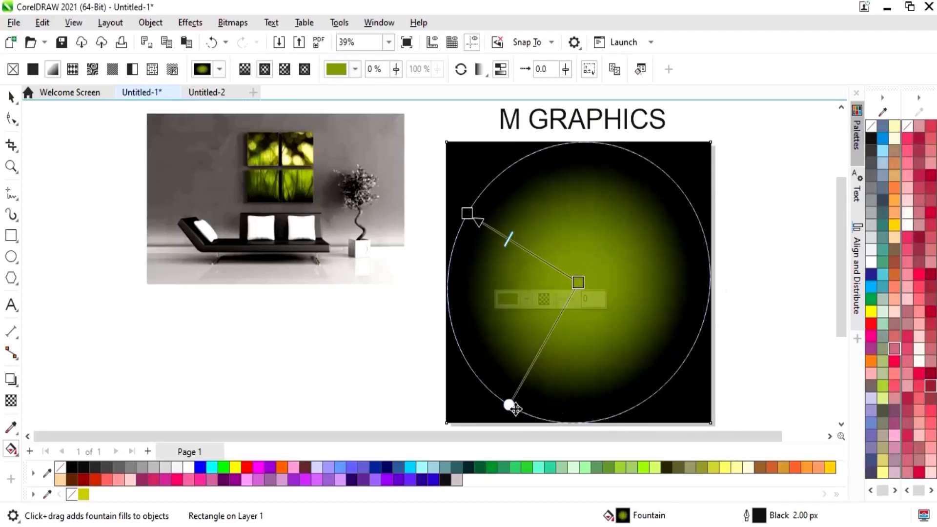
left_click_drag(509, 405, 530, 393)
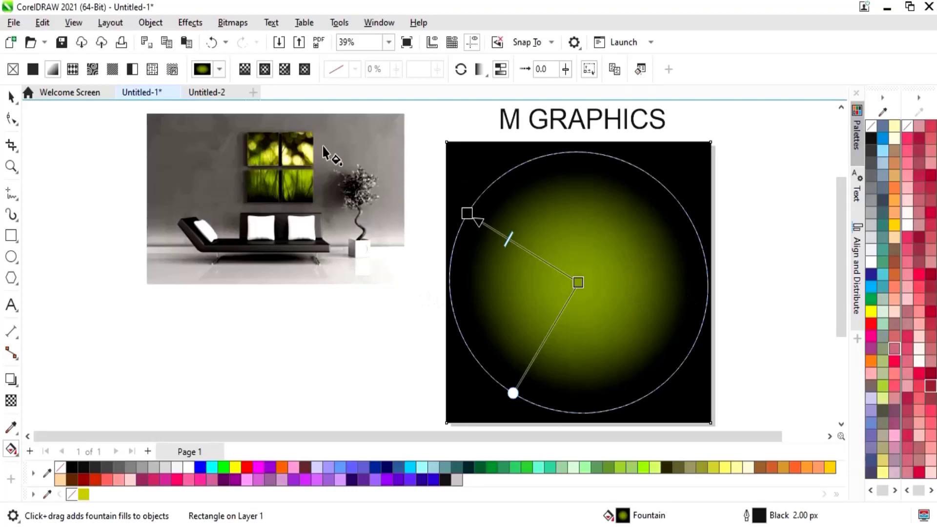
Move the furniture photo onto the upper part of the square and scale it proportionally to about 927 × 579 px
left_click(11, 97)
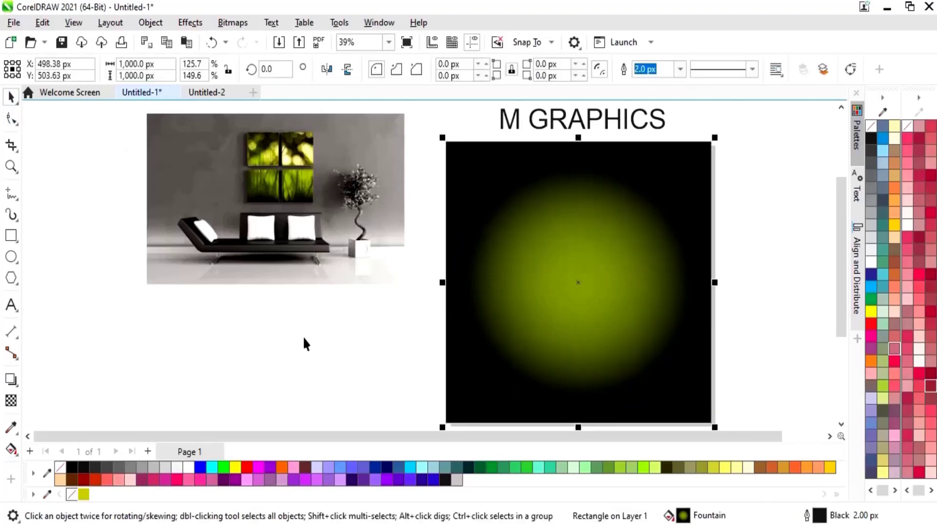
left_click(304, 212)
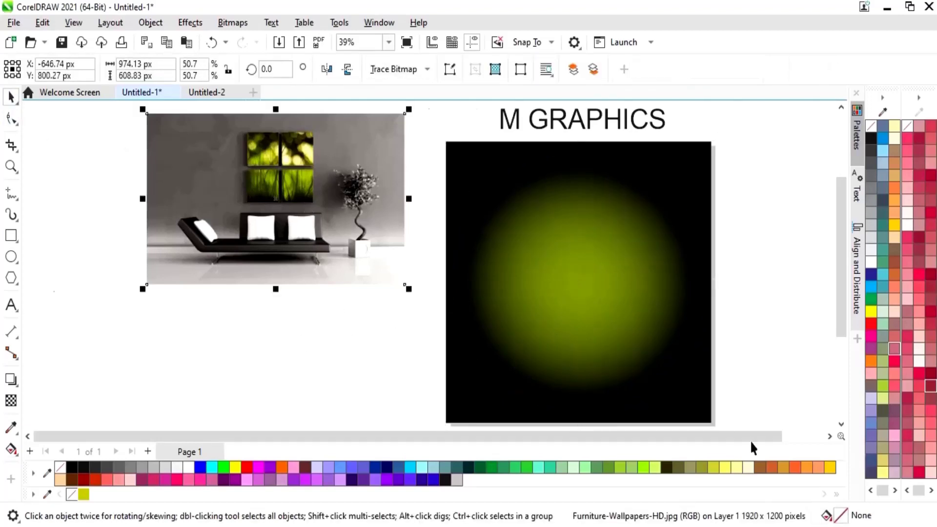
left_click(830, 436)
left_click_drag(232, 222, 531, 256)
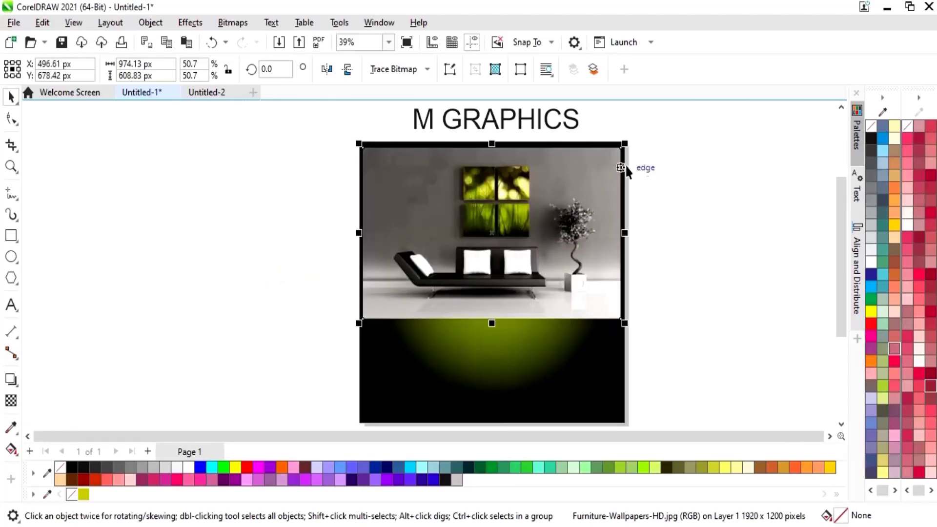
left_click_drag(627, 144, 616, 144)
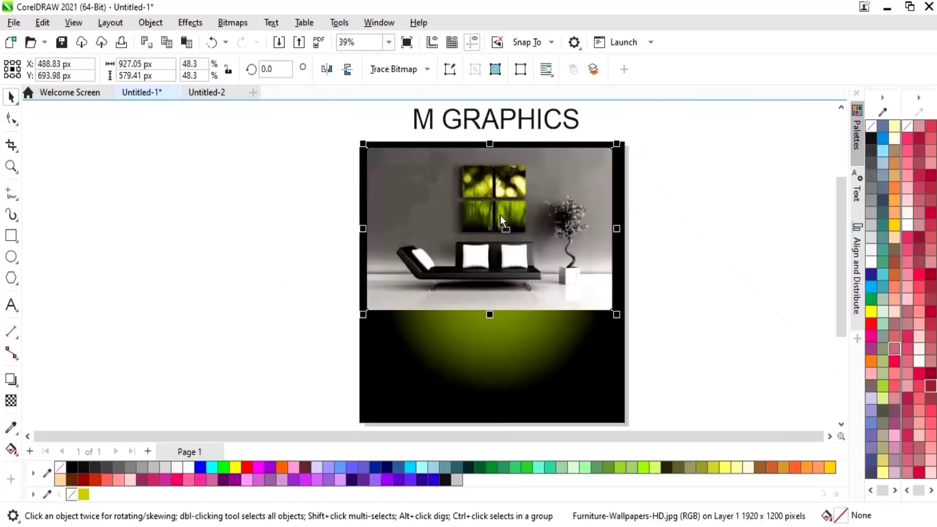
Stretch the photo horizontally to about 950 px wide, leaving narrow dark margins at the square's sides
left_click_drag(617, 229, 630, 229)
key("Escape")
key("F2")
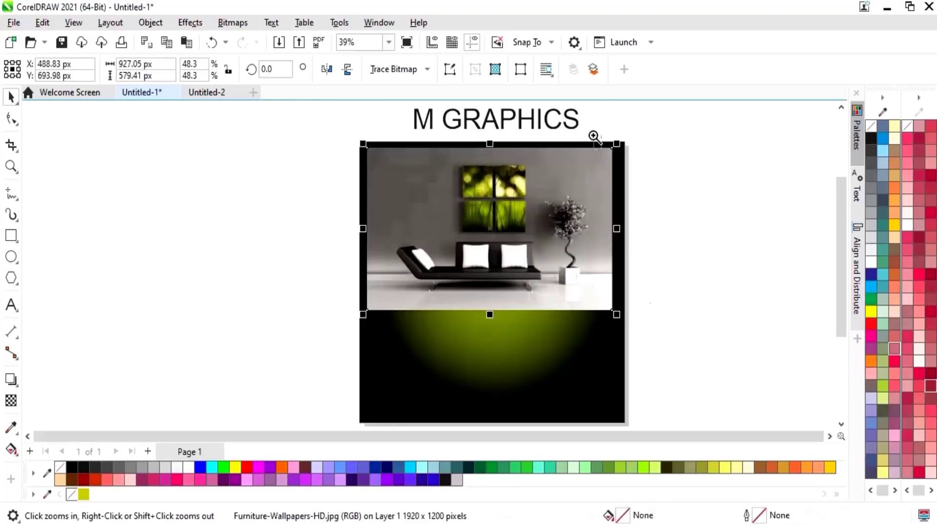
left_click_drag(594, 136, 645, 333)
left_click_drag(420, 259, 431, 271)
left_click(481, 266)
key("F4")
Align the horizontal centres of the photo and the background square
left_click(530, 360)
left_click(529, 266, "shift")
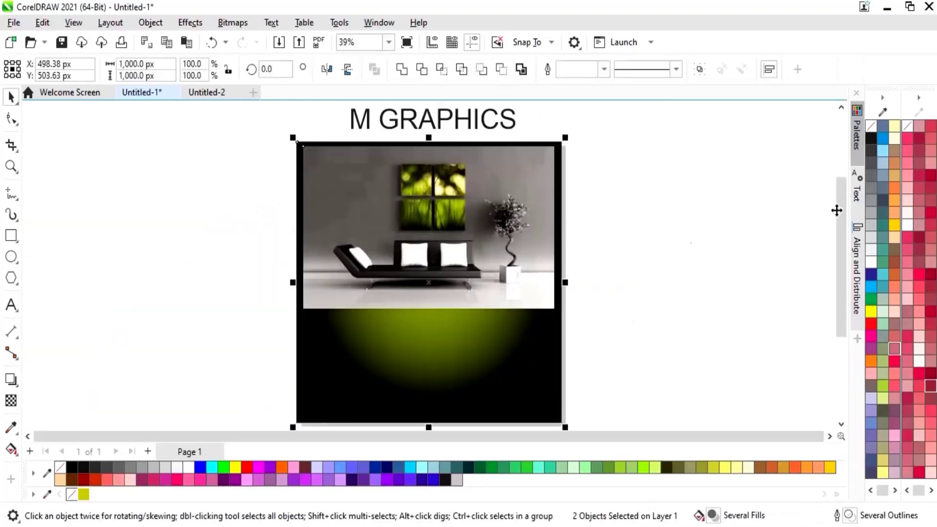
left_click(858, 277)
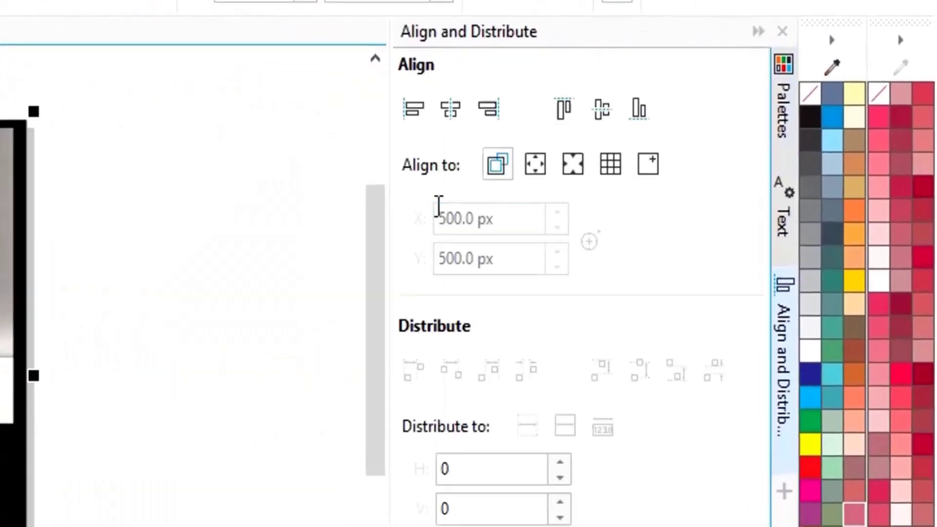
left_click(450, 109)
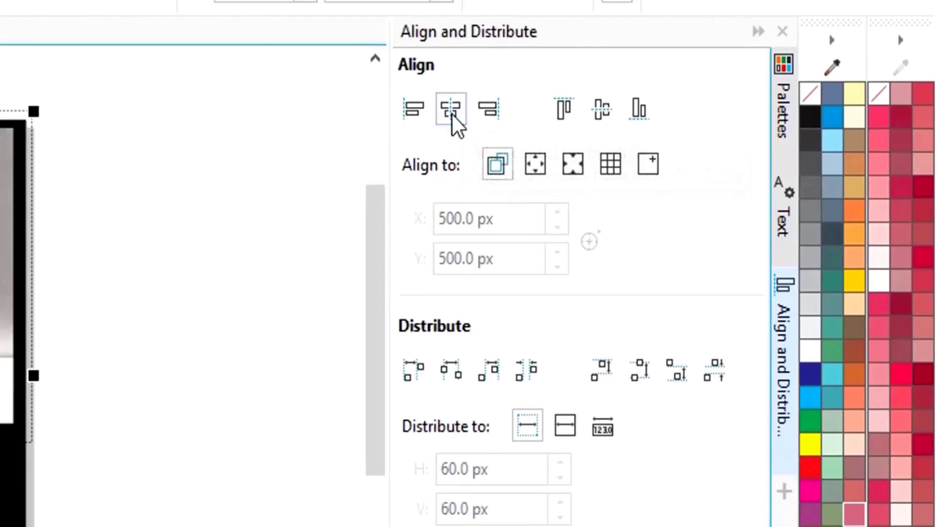
left_click(759, 33)
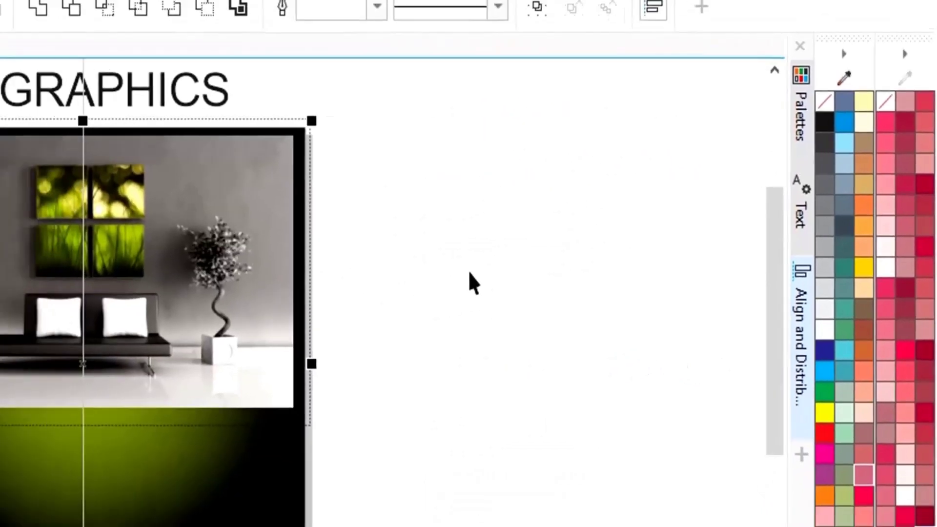
left_click(574, 244)
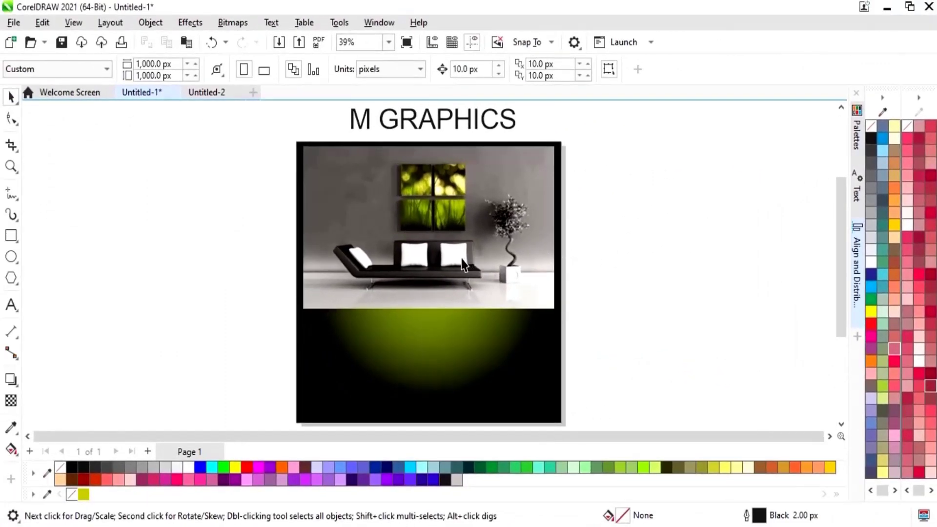
Shift the midpoint of the background square's gradient toward its centre to tighten the green glow slightly
left_click(463, 262)
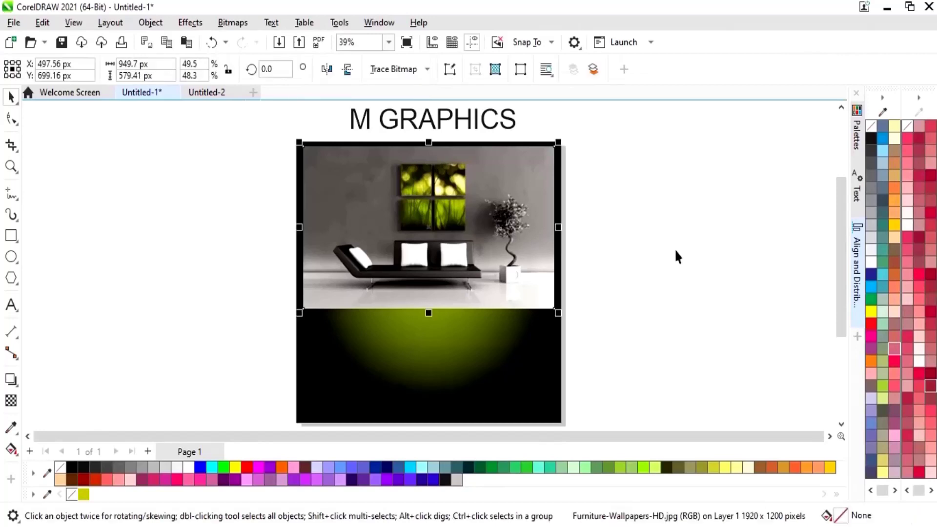
left_click(390, 342)
left_click(16, 458)
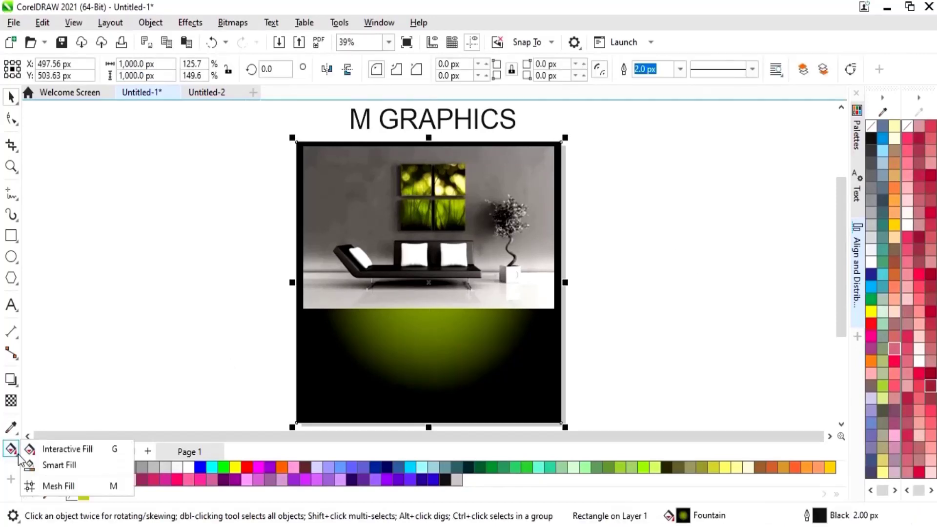
left_click(34, 448)
left_click_drag(361, 252, 375, 254)
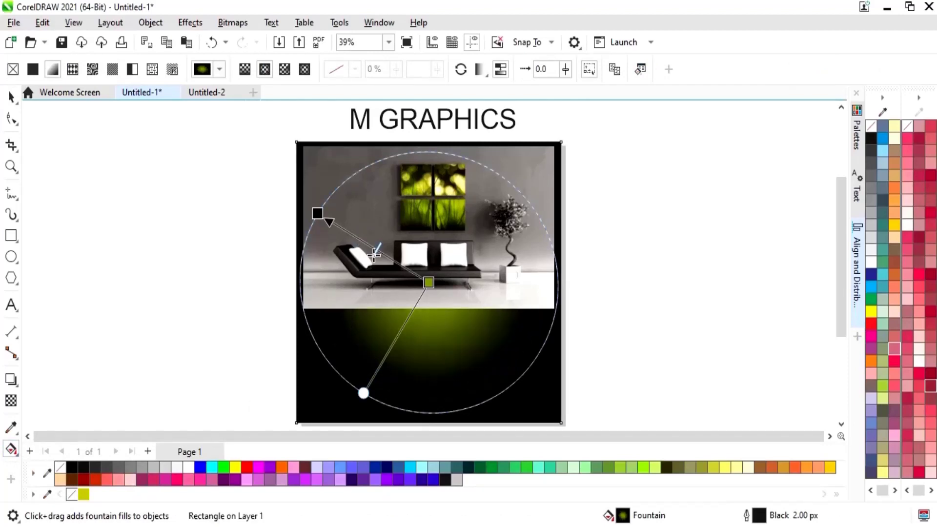
left_click(655, 284)
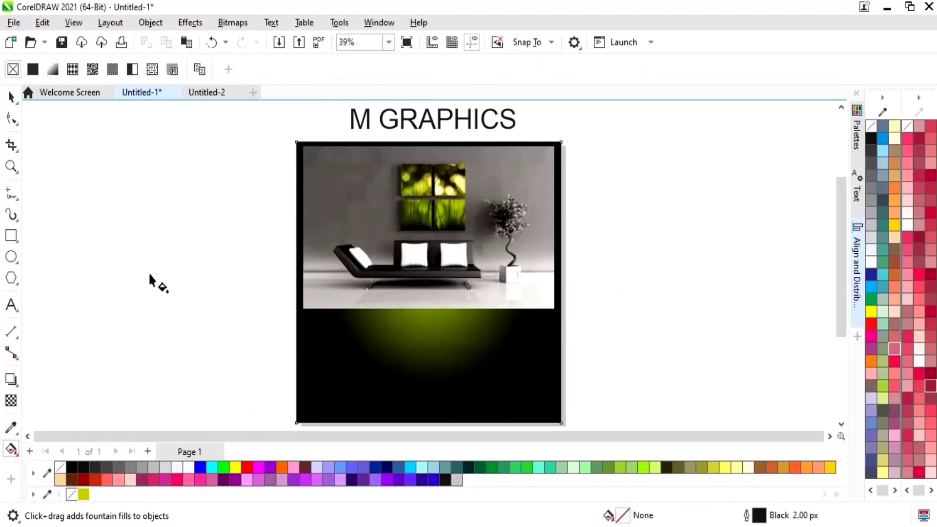
Draw a rectangle exactly over the photo, 949.7 × 579.41 px, and fill it with yellow-green #C2C806
left_click(11, 234)
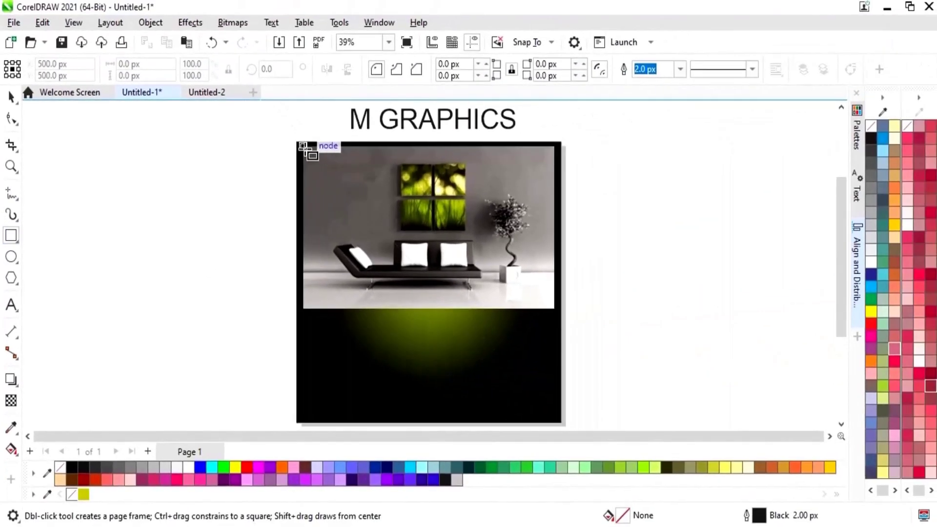
left_click_drag(303, 146, 554, 309)
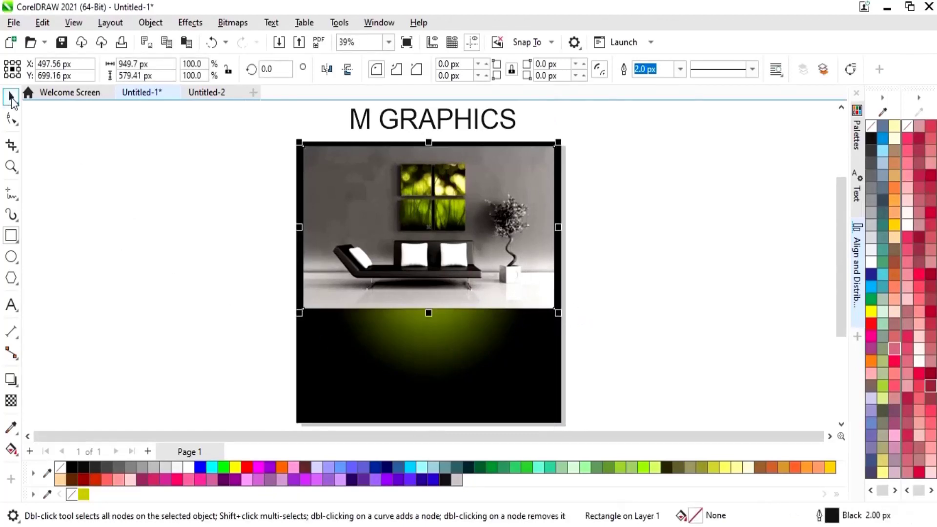
left_click(11, 97)
left_click(83, 494)
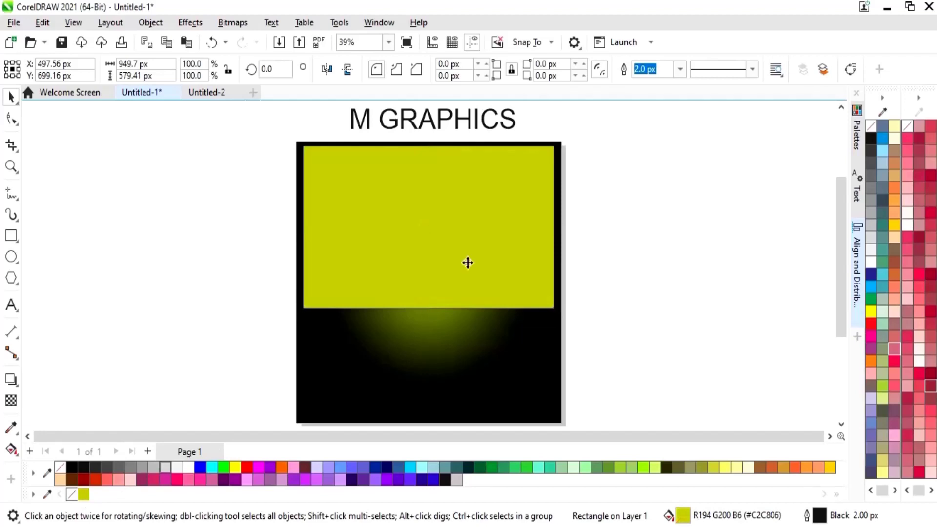
Place the yellow-green rectangle behind the photo, offset slightly downward as a thin strip along its lower edge, with no outline
left_click_drag(466, 261, 467, 291)
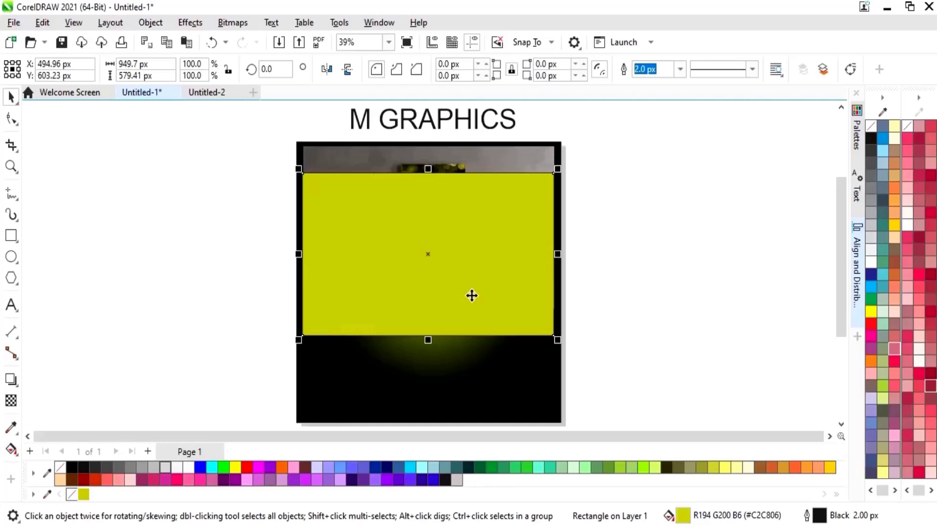
key("ctrl+Page_Down")
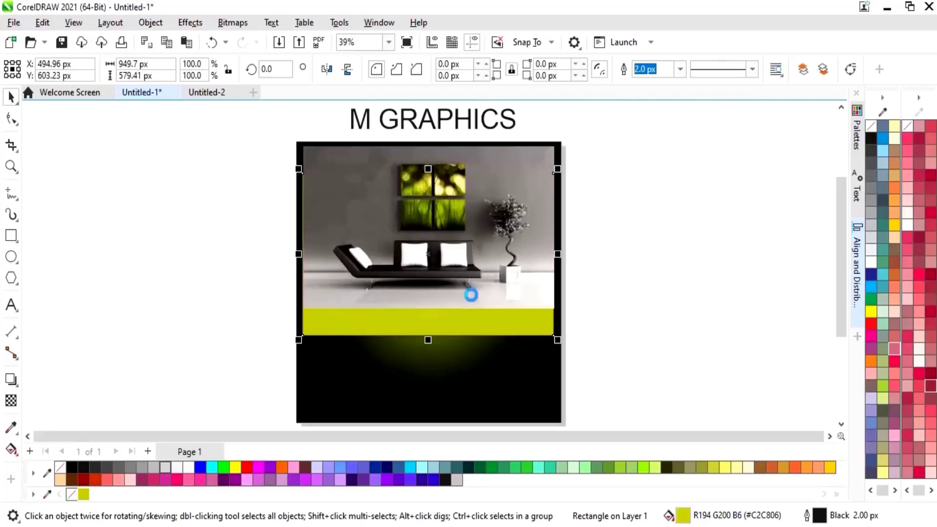
left_click_drag(463, 330, 462, 311)
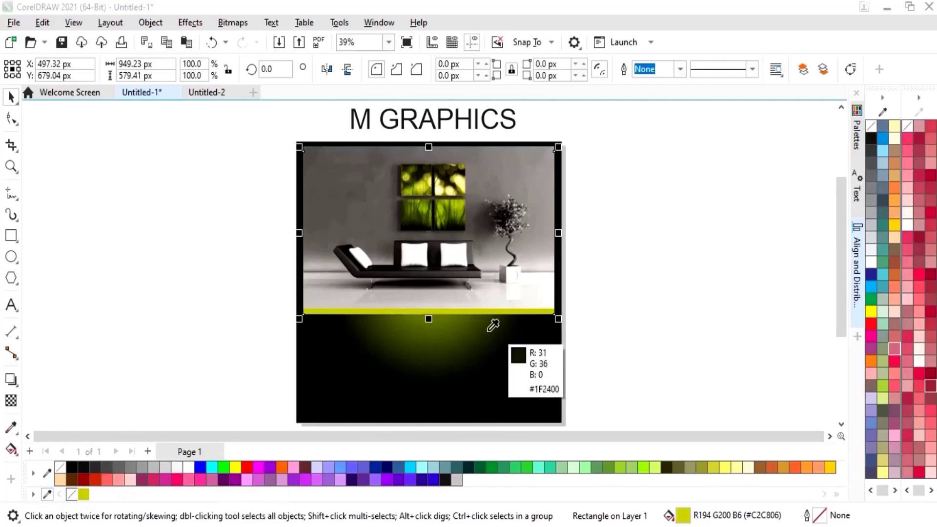
Sample the olive colour from the background glow into the document palette and fill the strip rectangle with it (#596901)
left_click(446, 324)
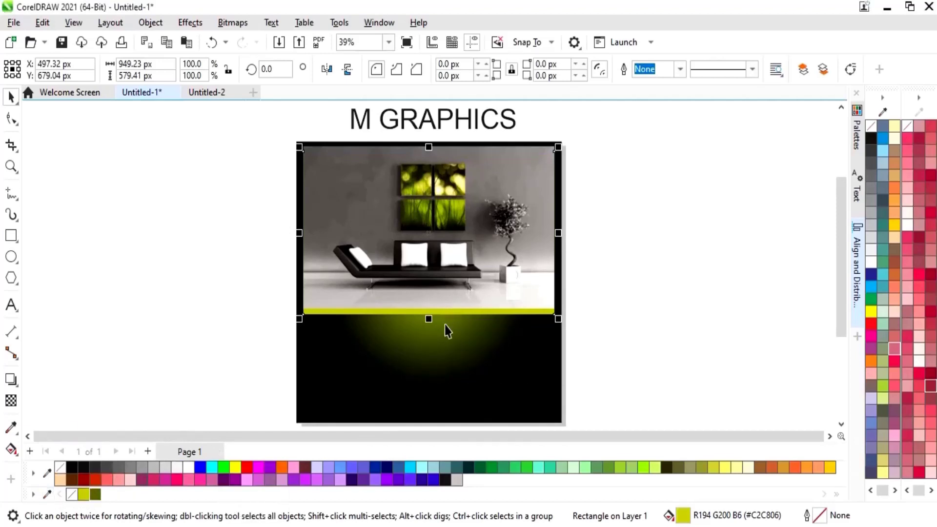
left_click(189, 318)
left_click(411, 321)
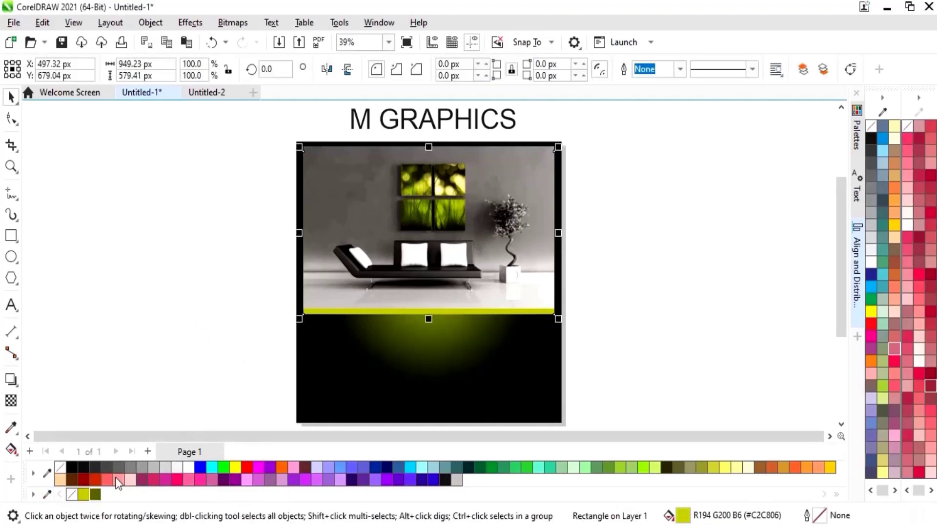
left_click(96, 495)
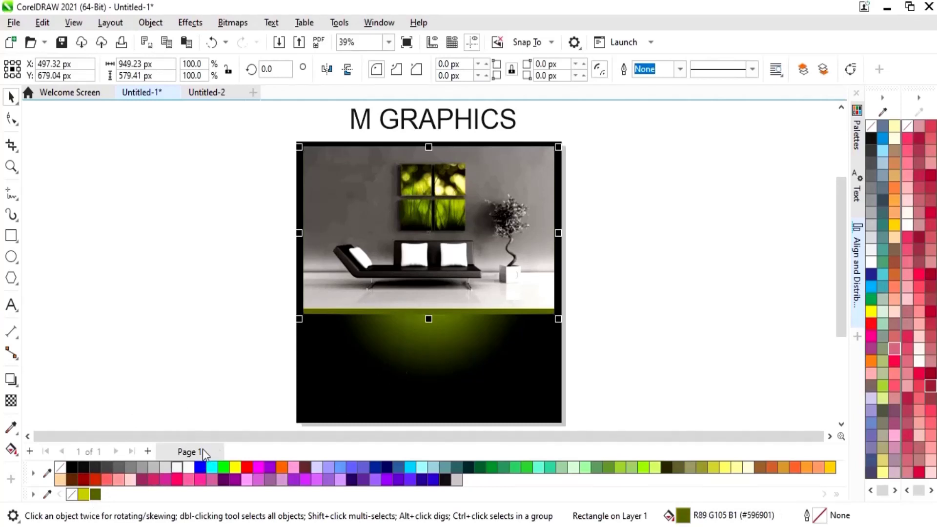
Duplicate the olive strip rectangle slightly lower and send the copy behind the photo and the original
left_click(684, 291)
left_click(498, 315)
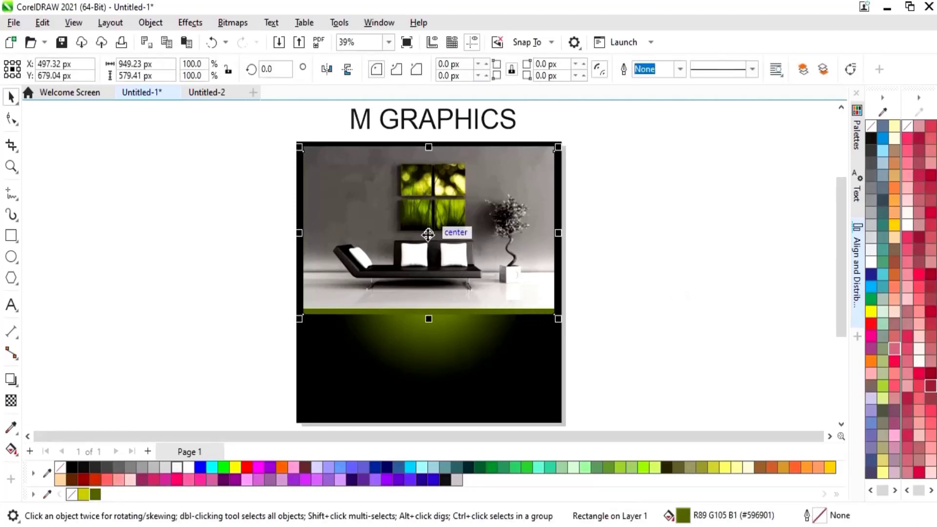
mouse_move(426, 243)
left_mouse_down()
mouse_move(432, 253)
mouse_move(430, 243)
left_mouse_up()
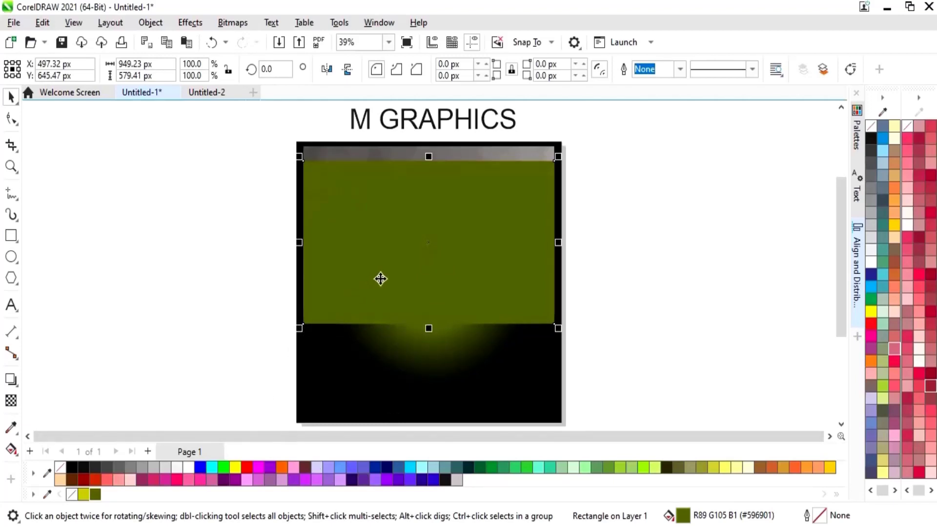
key("ctrl+Page_Down")
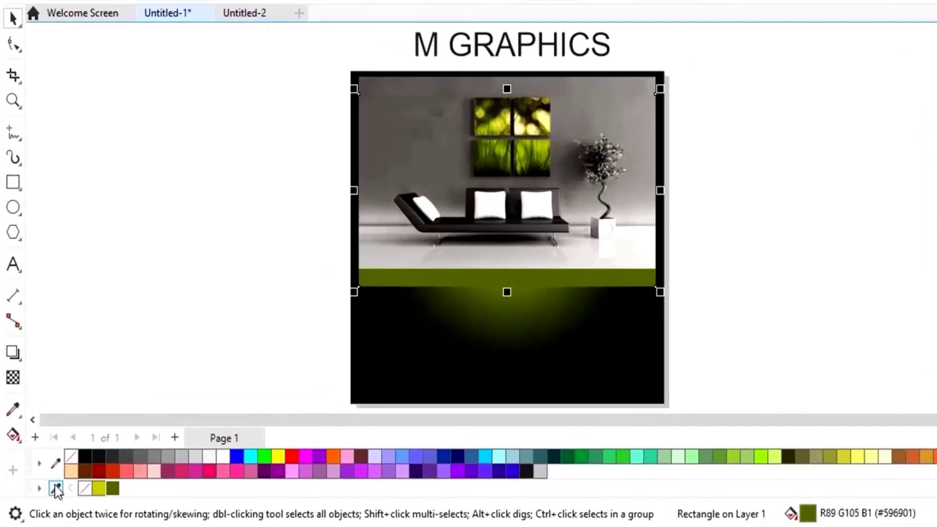
Sample a light grey from the photo into the document palette and fill the lower strip rectangle with it (#C3BFBE)
left_click(47, 494)
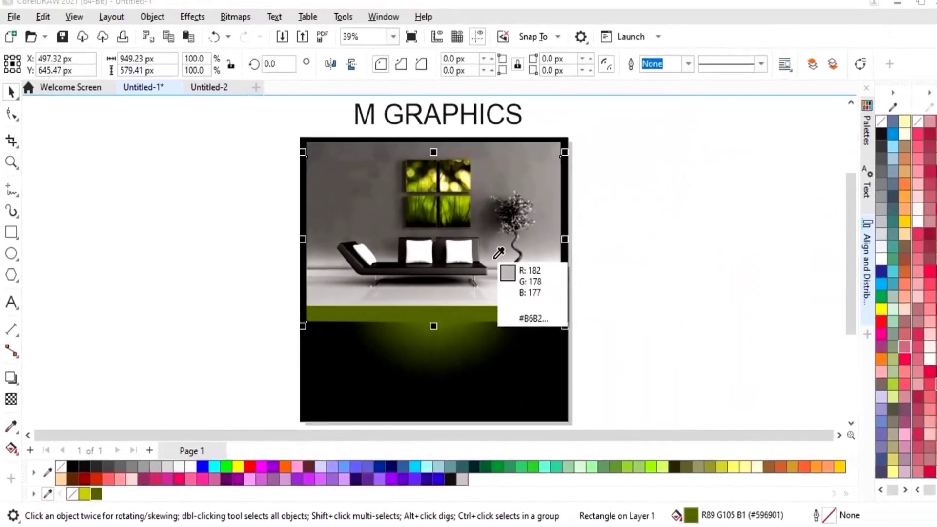
left_click(496, 261)
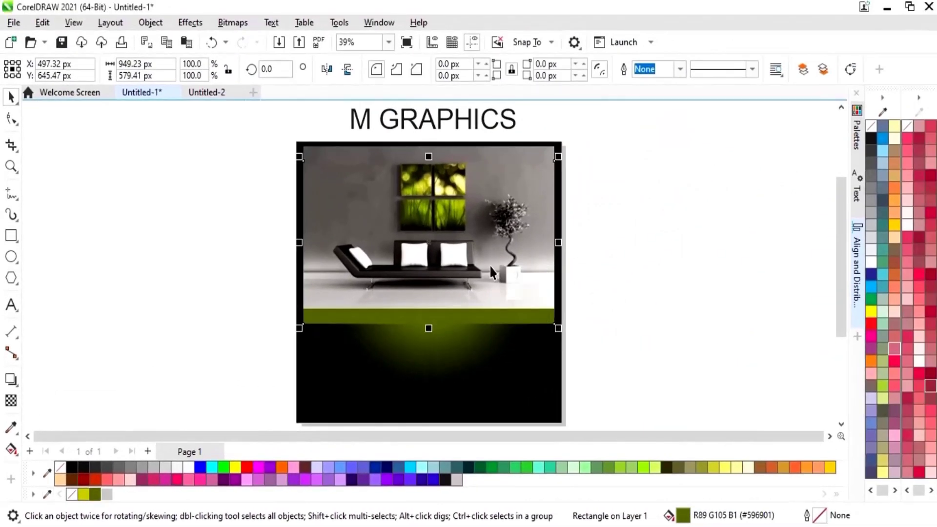
left_click(107, 494)
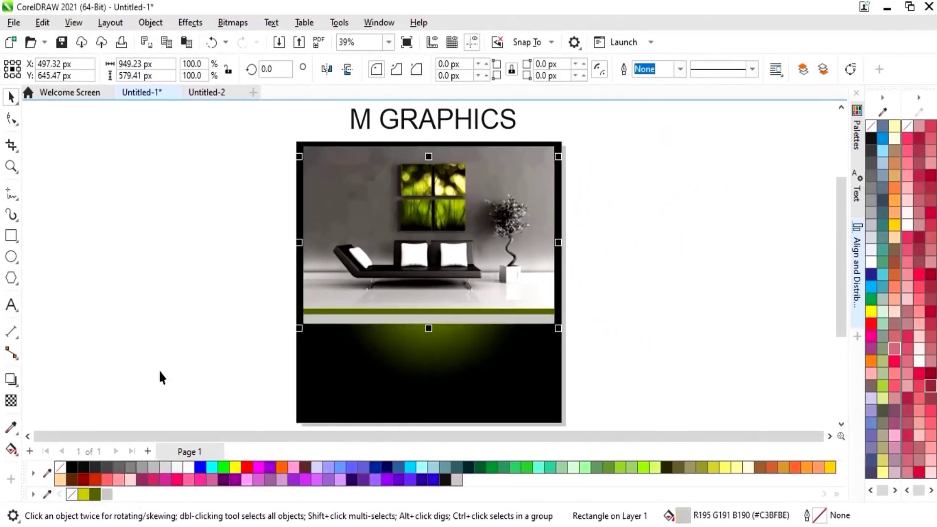
Nudge the light grey strip upward so that only a thin line shows beneath the olive strip
key("Up")
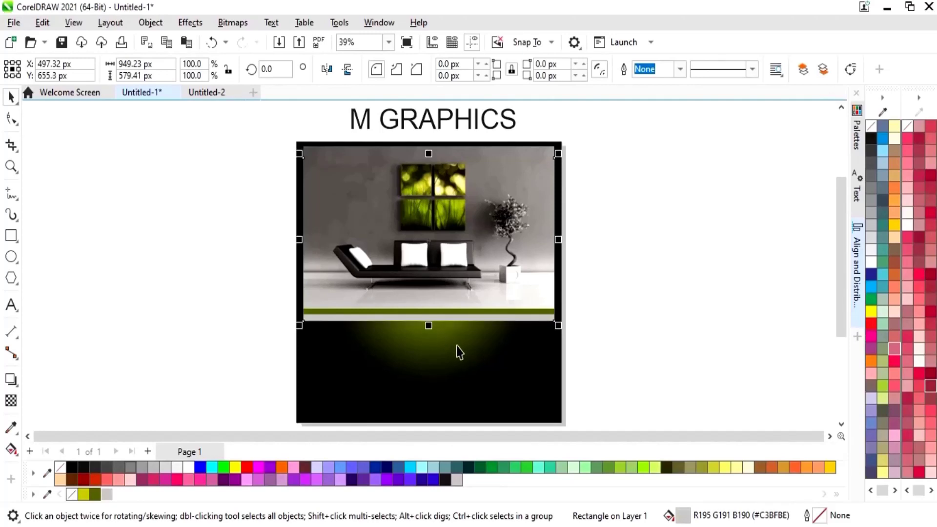
key("Up")
left_click(660, 297)
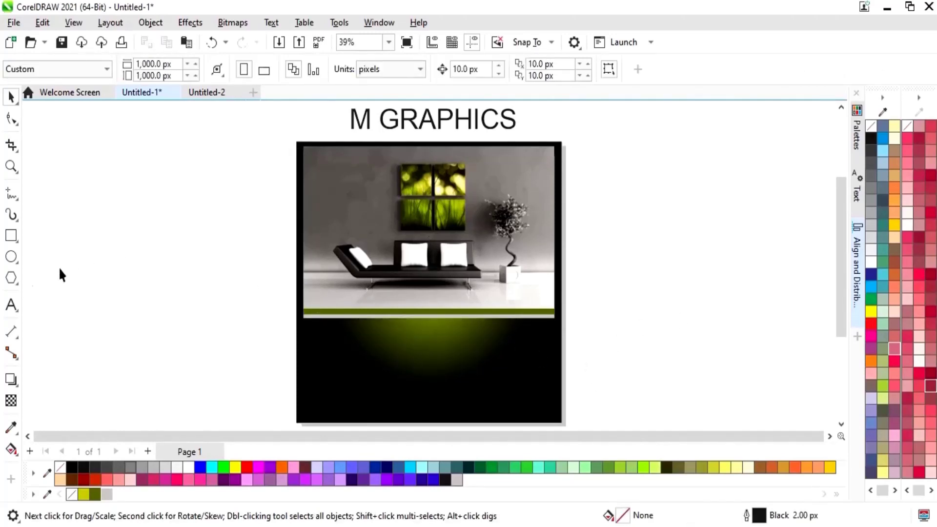
Draw a tall narrow rectangle about 83 × 593 px over the photo's left side and shift it toward the photo's upper-left corner
left_click(11, 237)
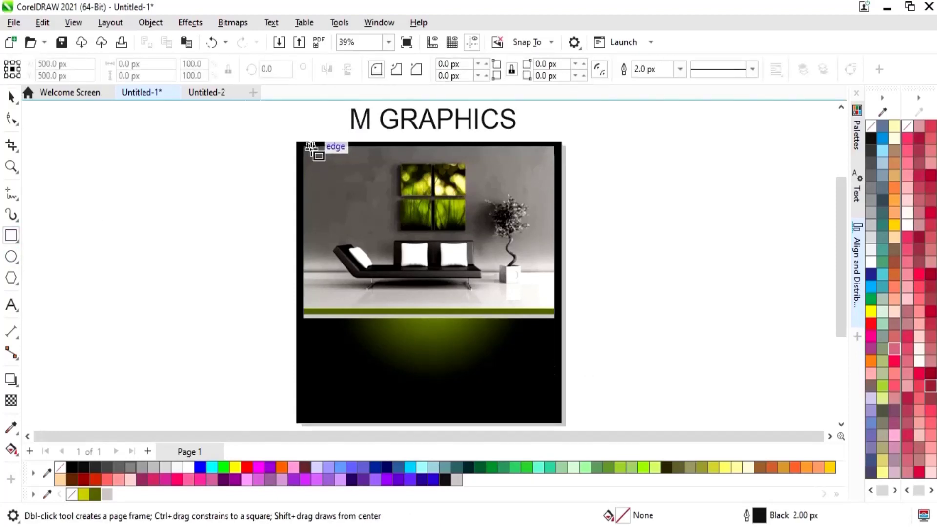
left_click_drag(313, 151, 332, 318)
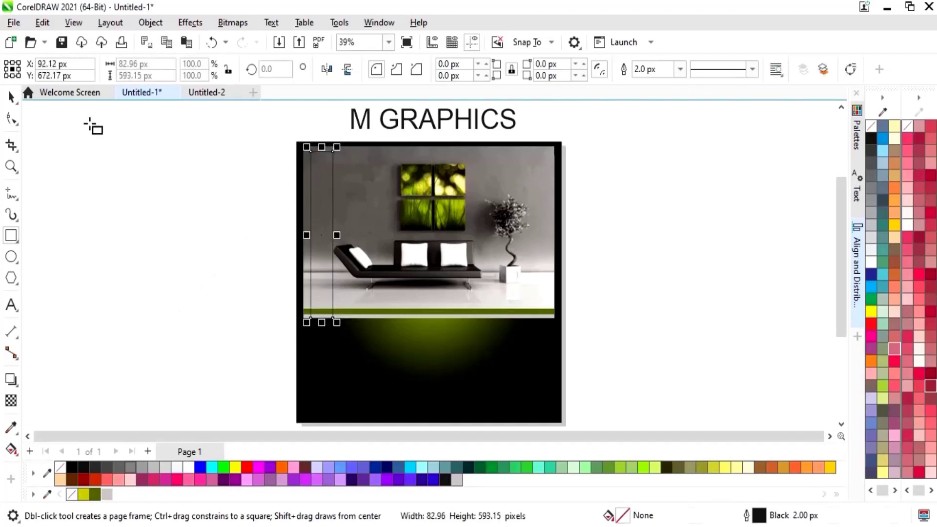
left_click(11, 96)
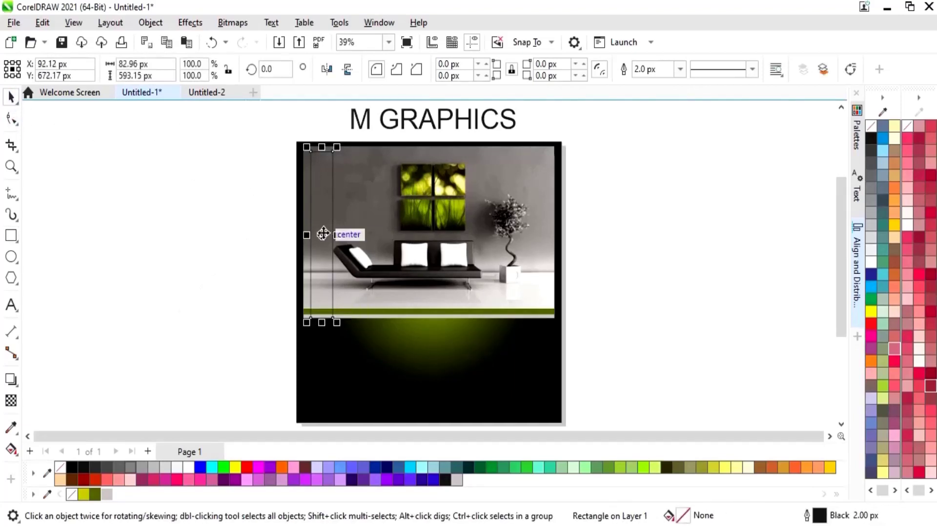
left_click_drag(324, 237, 319, 228)
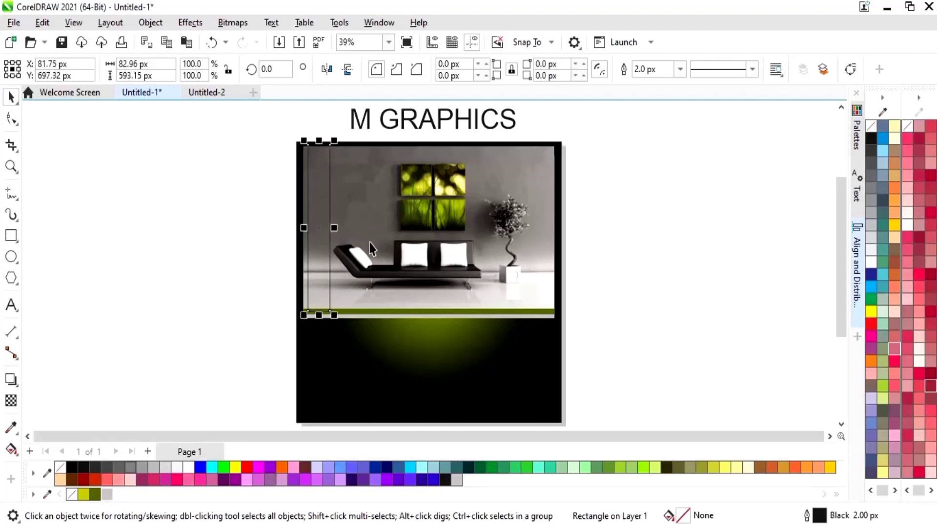
Fit the narrow rectangle's upper and lower edges to the photo, making it about 579 px high
key("z")
left_click_drag(294, 145, 344, 329)
left_click_drag(433, 407, 431, 400)
key("F3")
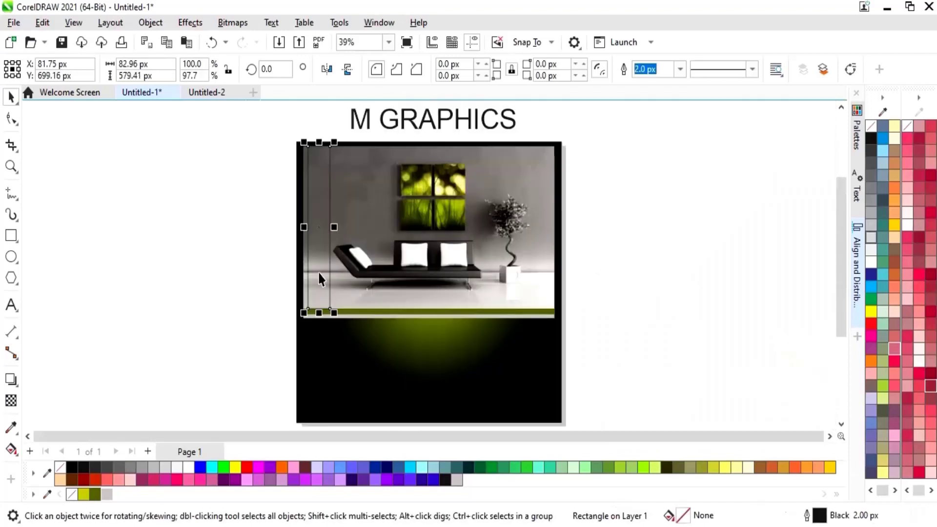
Fill the narrow rectangle with olive (#596901), remove its outline and apply a uniform transparency of about 36
left_click(95, 498)
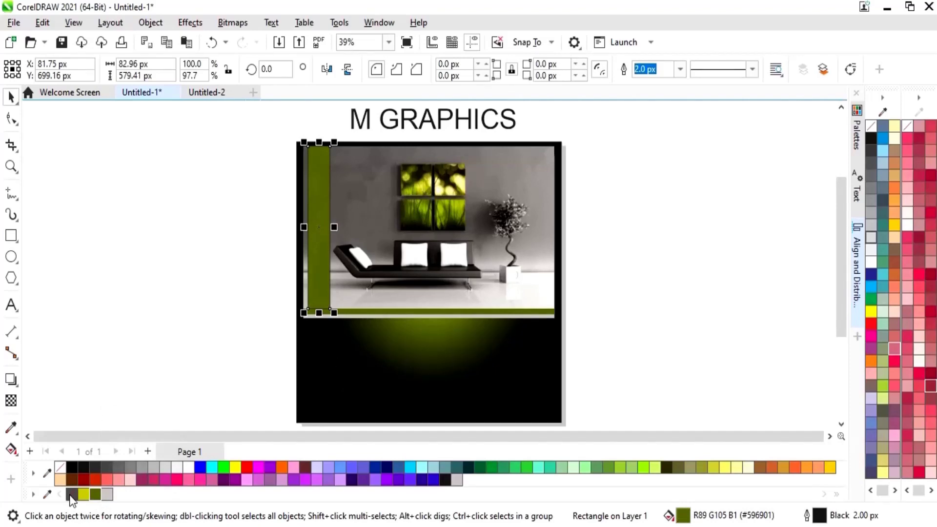
right_click(72, 496)
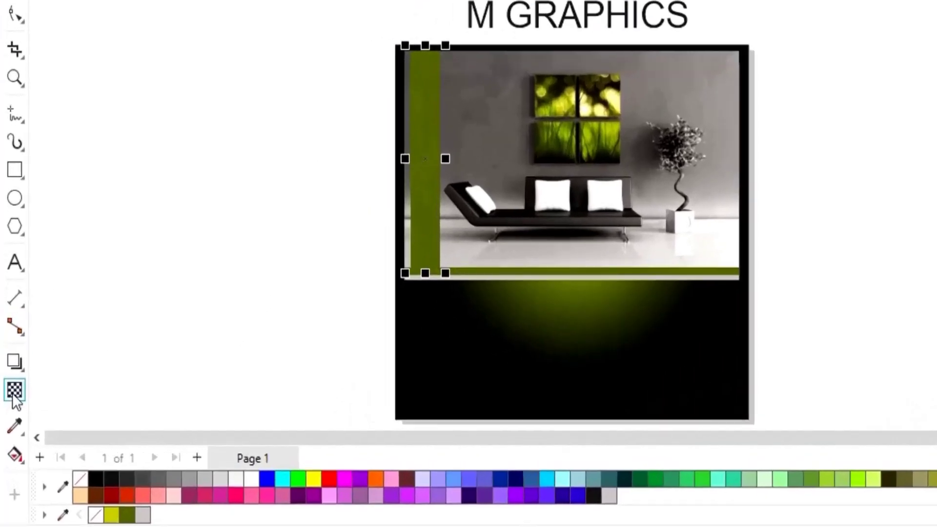
left_click(11, 400)
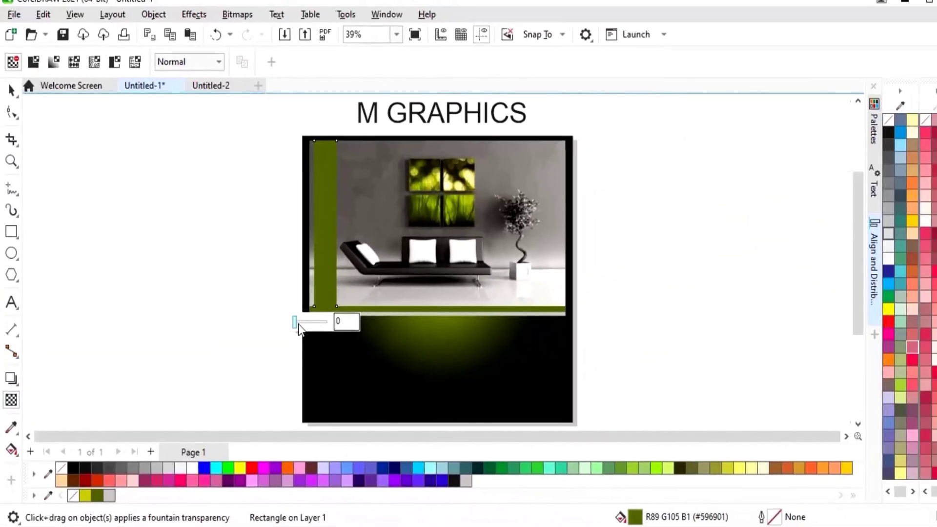
mouse_move(297, 324)
left_mouse_down()
mouse_move(318, 324)
mouse_move(303, 326)
left_mouse_up()
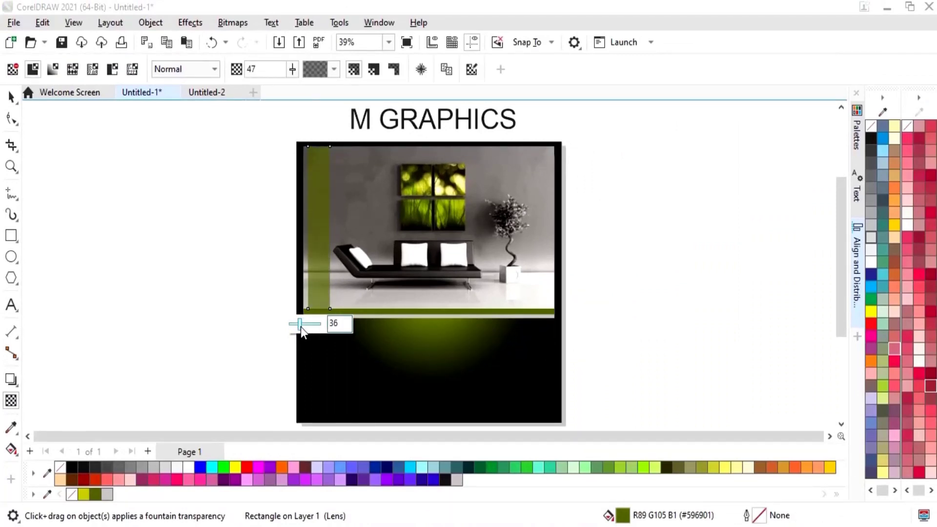
left_click(224, 314)
Add the word BRAND in 24 pt Arial with one letter per line on the olive band and colour it white
left_click(12, 305)
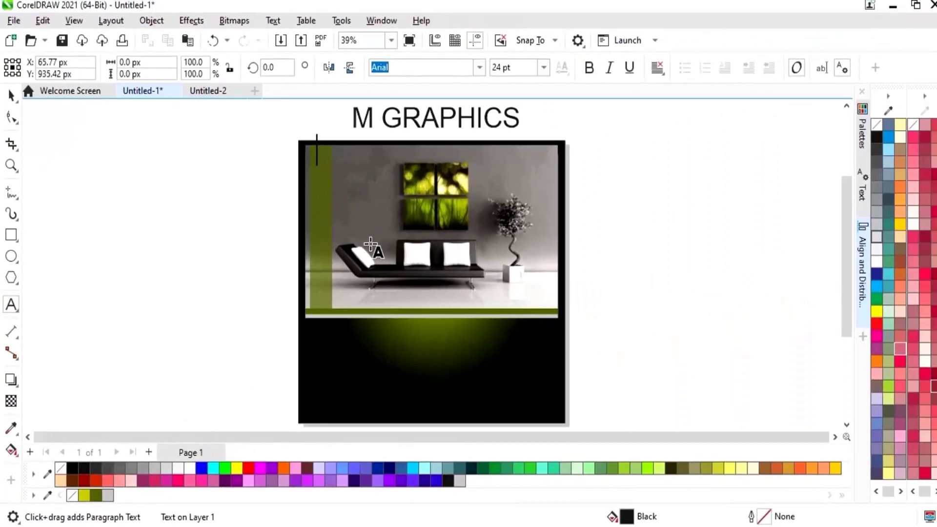
type("B")
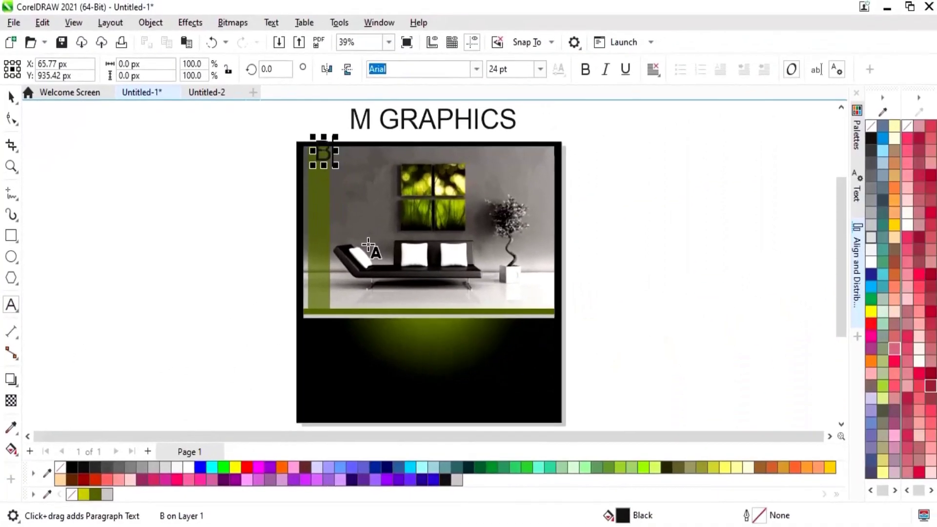
type(" R A N D")
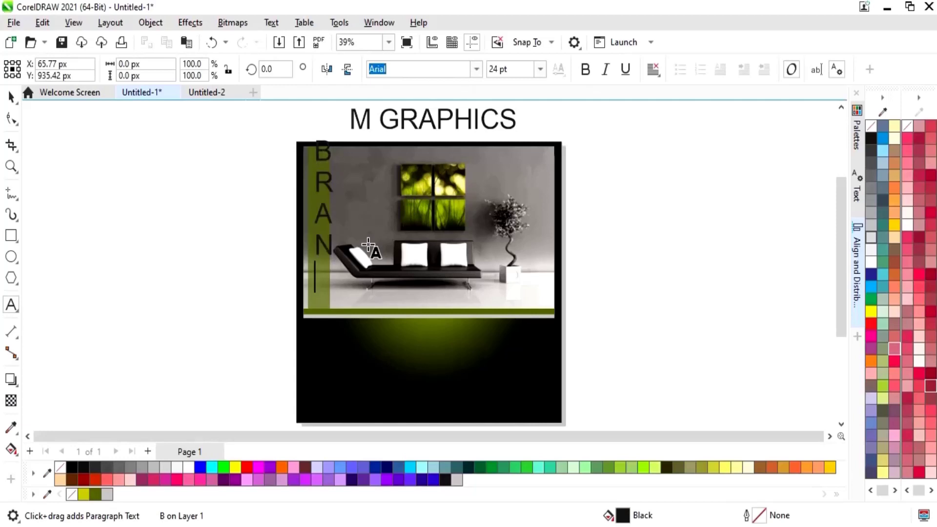
left_click(11, 97)
left_click_drag(320, 227, 322, 225)
left_click(190, 467)
left_click(244, 337)
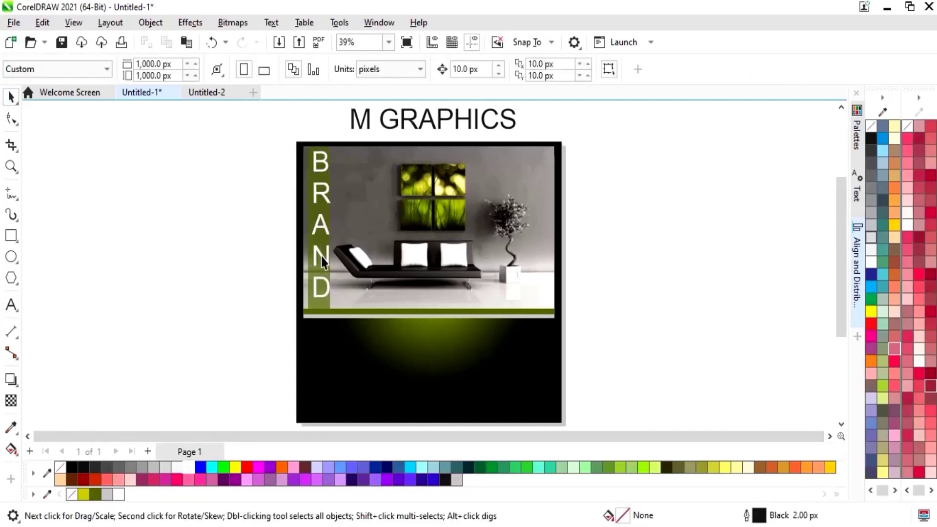
Align the BRAND text and the olive band on each other's centres, both horizontally and vertically
left_click(321, 256)
left_click(356, 286)
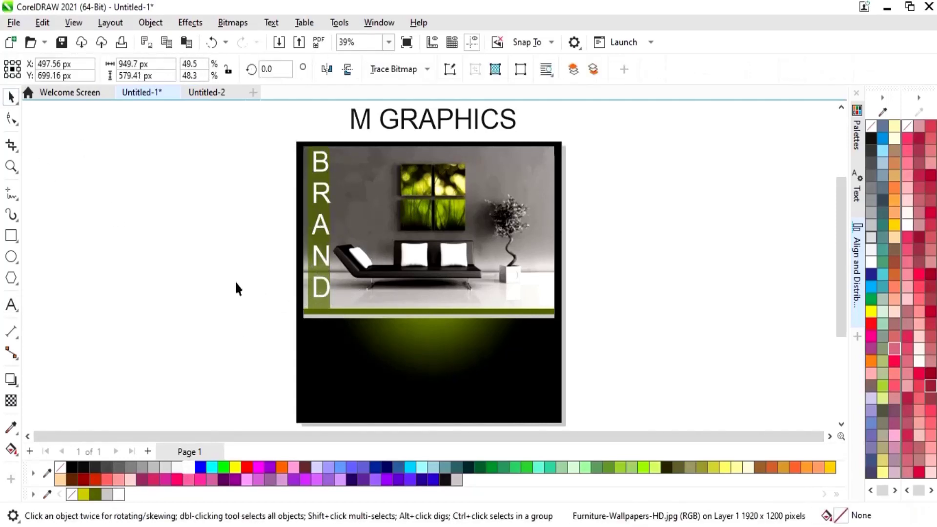
left_click(235, 281)
left_click(312, 301)
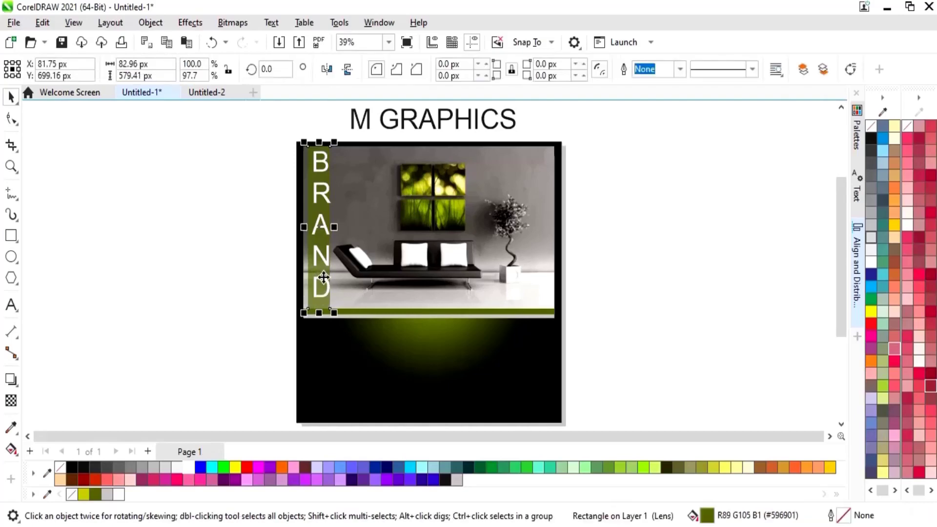
left_click(326, 286, "shift")
left_click(857, 254)
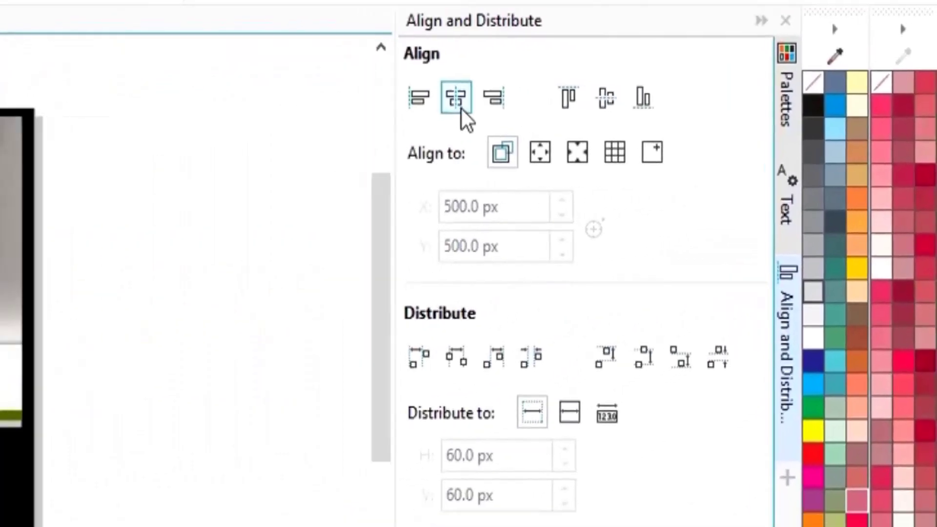
left_click(672, 133)
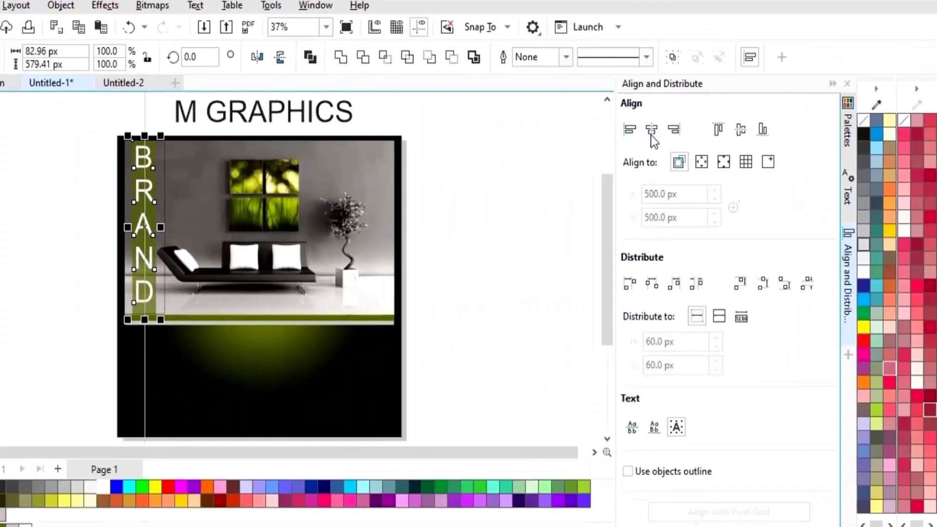
left_click(763, 139)
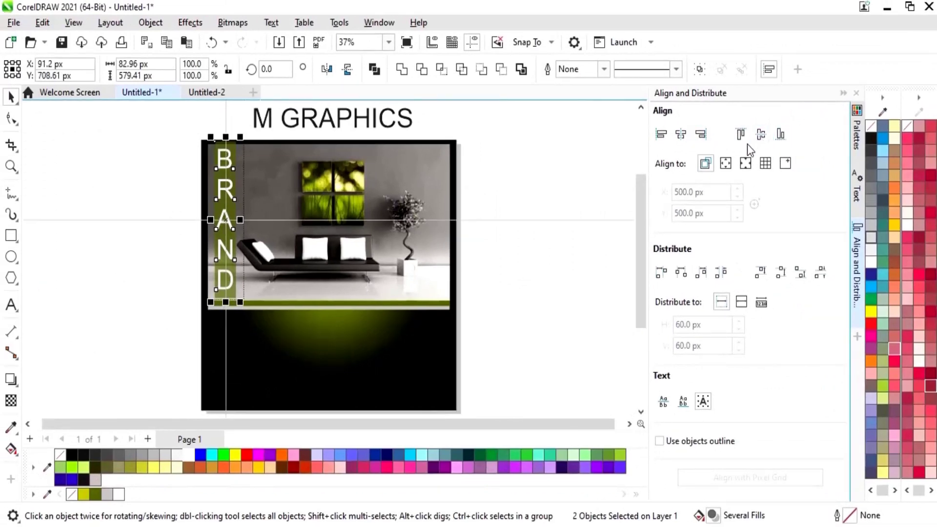
left_click(546, 267)
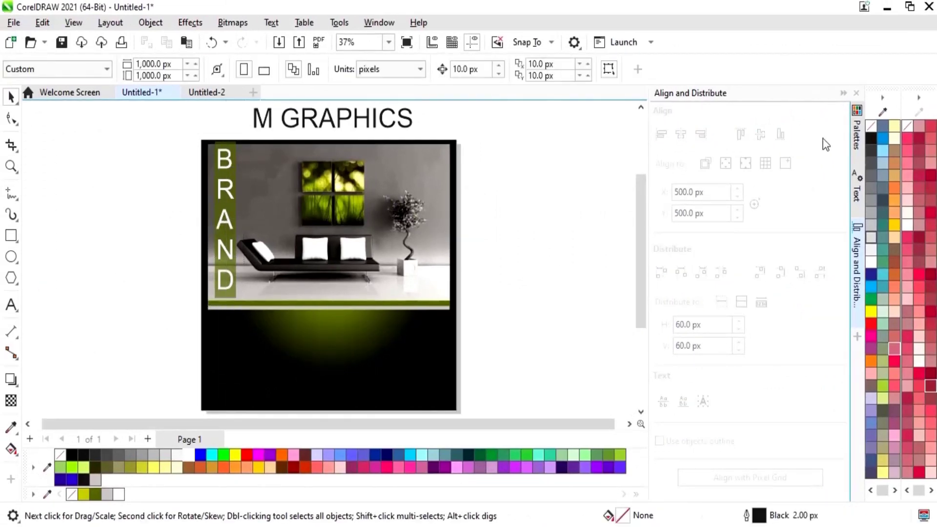
left_click(844, 93)
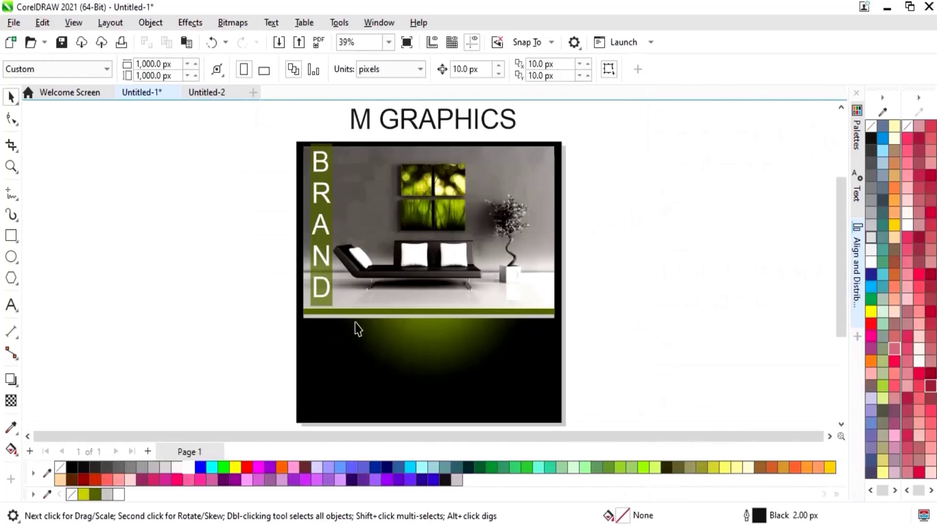
Move the BRAND text and its band together slightly down so the band spans the photo from its upper edge to the olive strip
left_click_drag(326, 289, 350, 332)
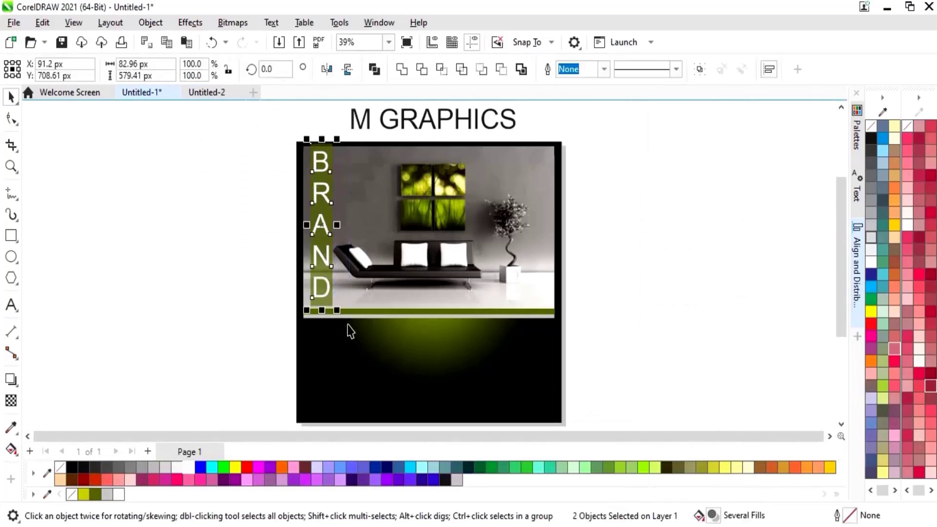
key("F2")
left_click_drag(303, 297, 347, 318)
key("space")
left_click_drag(397, 220, 385, 264)
key("F4")
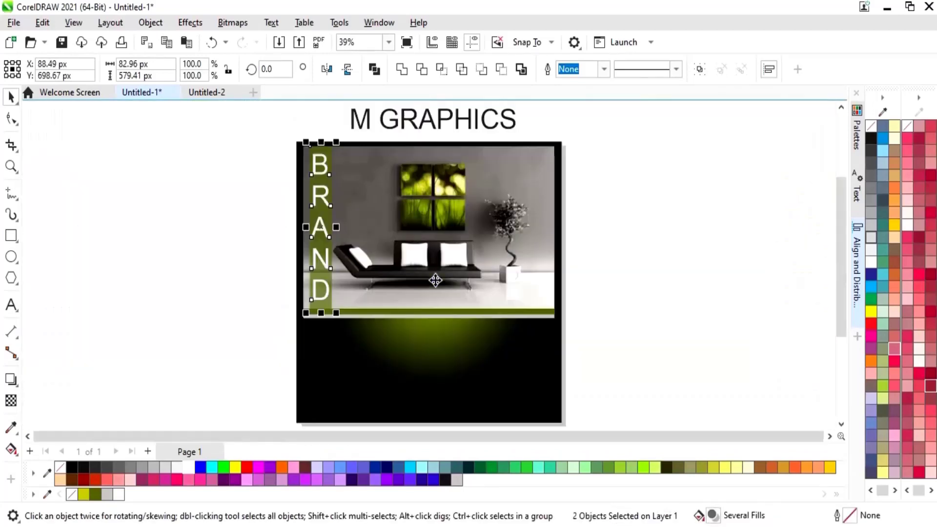
left_click(576, 283)
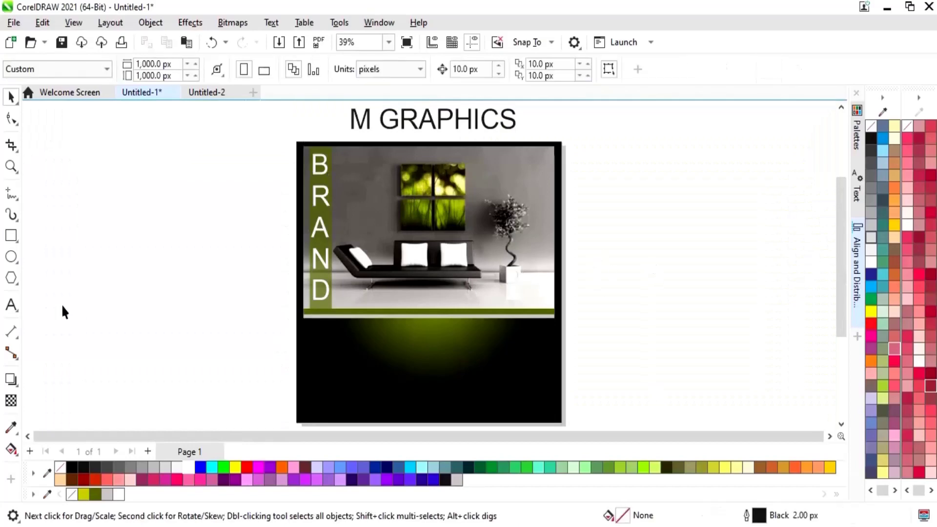
Add the text FURNITURE in 24 pt Impact beside the page
left_click(11, 306)
left_click(476, 71)
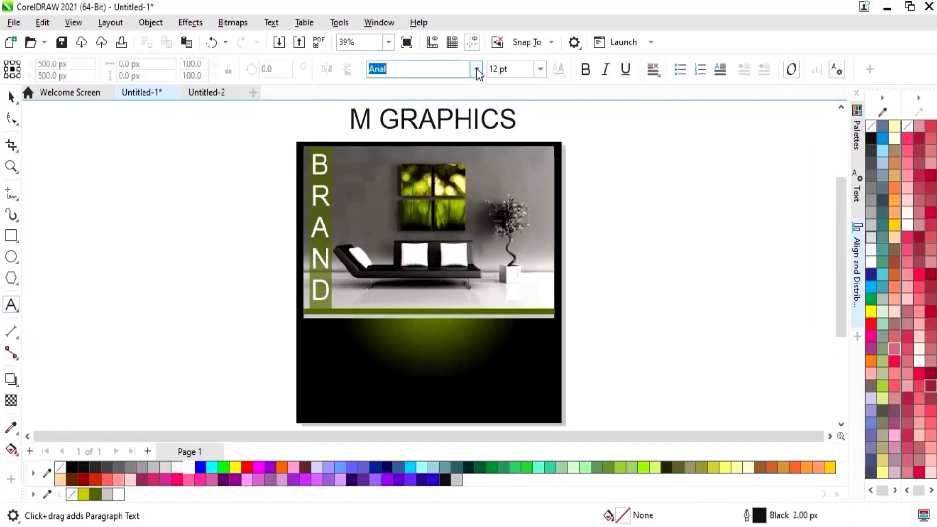
left_click(476, 69)
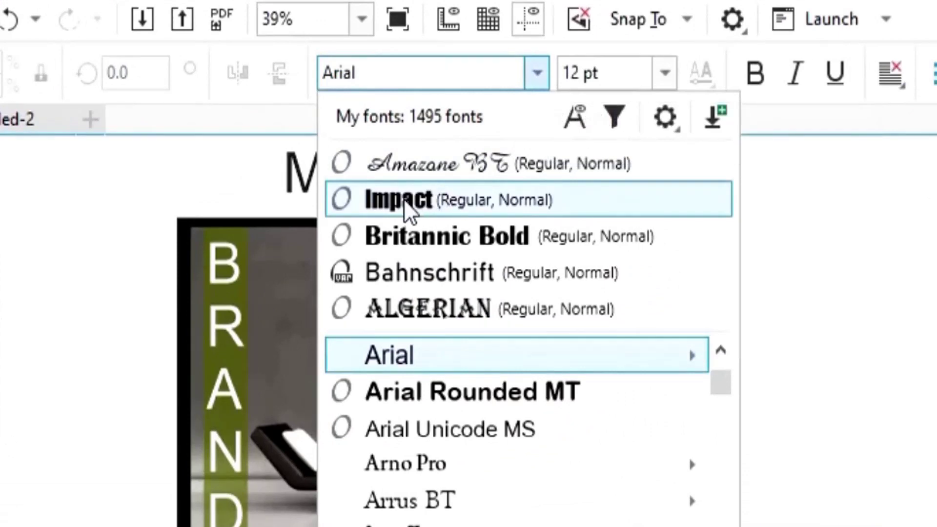
left_click(403, 199)
left_click(803, 508)
type("FURNI")
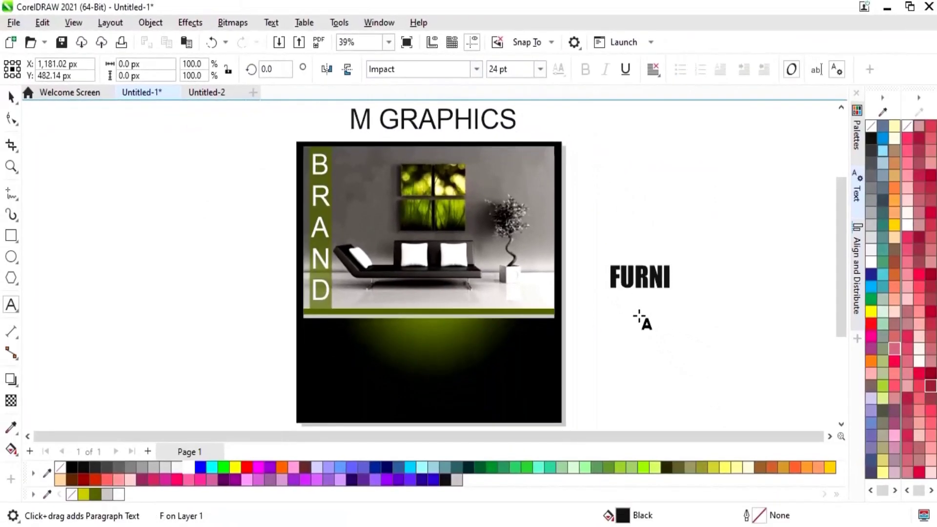
type("TURE")
key("ctrl+space")
Move the FURNITURE text onto the black area just below the photo's left end and fill it with white
left_click_drag(689, 278, 381, 338)
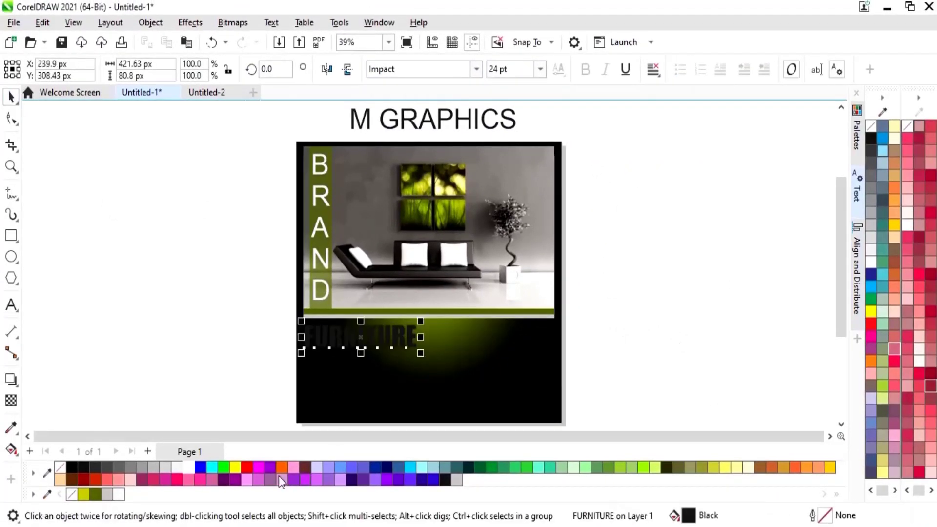
left_click(188, 467)
key("Escape")
left_click(388, 332)
left_click(11, 97)
left_click(111, 383)
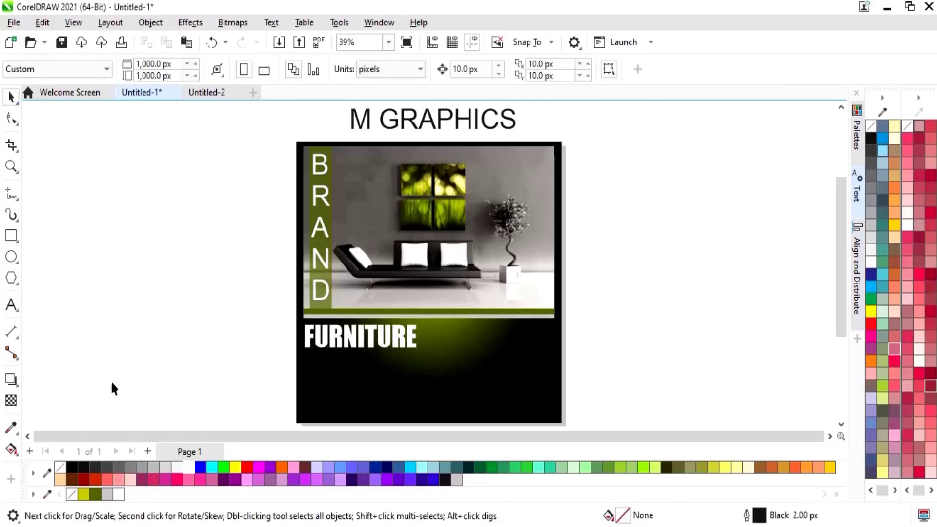
Add the text BIG SALE in 24 pt Arial beside the page
left_click(11, 305)
left_click(601, 335)
left_click(476, 69)
left_click(477, 70)
type("BIG")
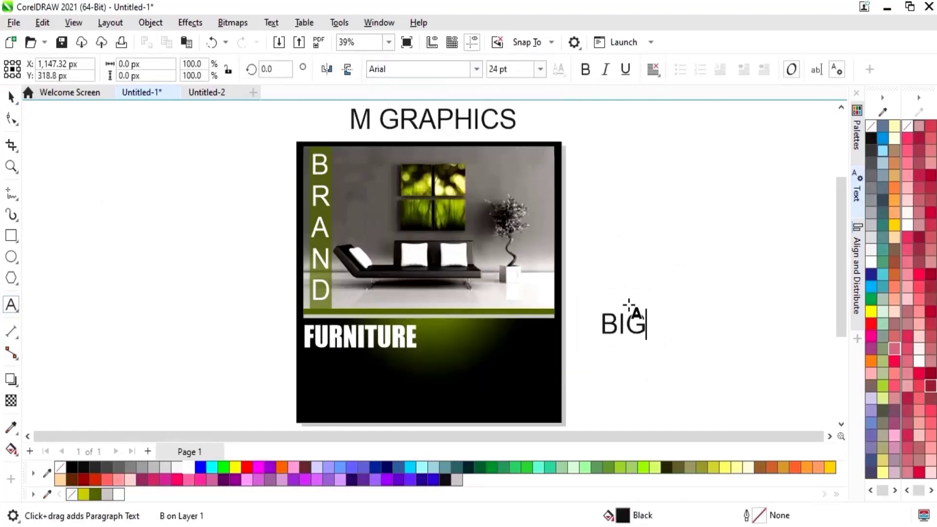
type(" SALE")
Fill BIG SALE with olive (#596901), place it under FURNITURE at about 404 px wide and give it a white outline
key("ctrl+space")
left_click(95, 494)
left_click_drag(681, 323, 393, 358)
right_click(189, 468)
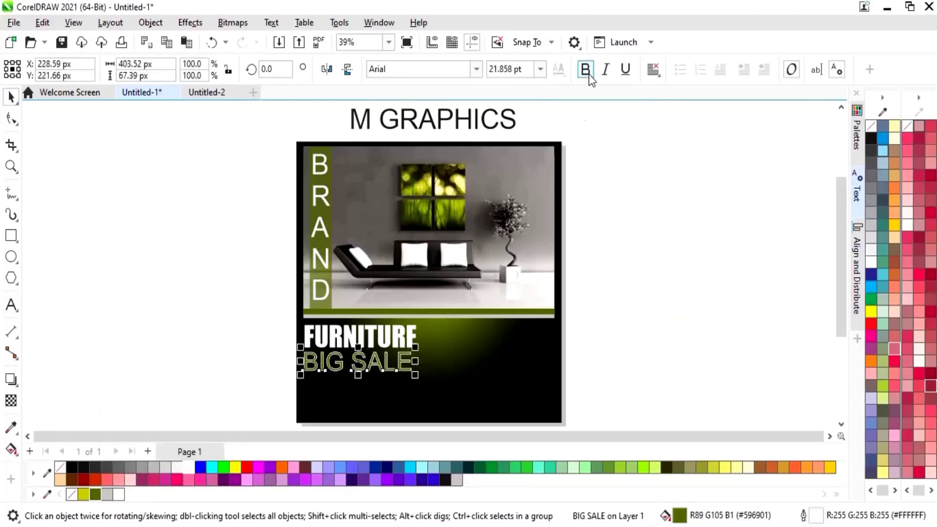
Make the BIG SALE text bold and set its outline width to 4.0 px
left_click(585, 69)
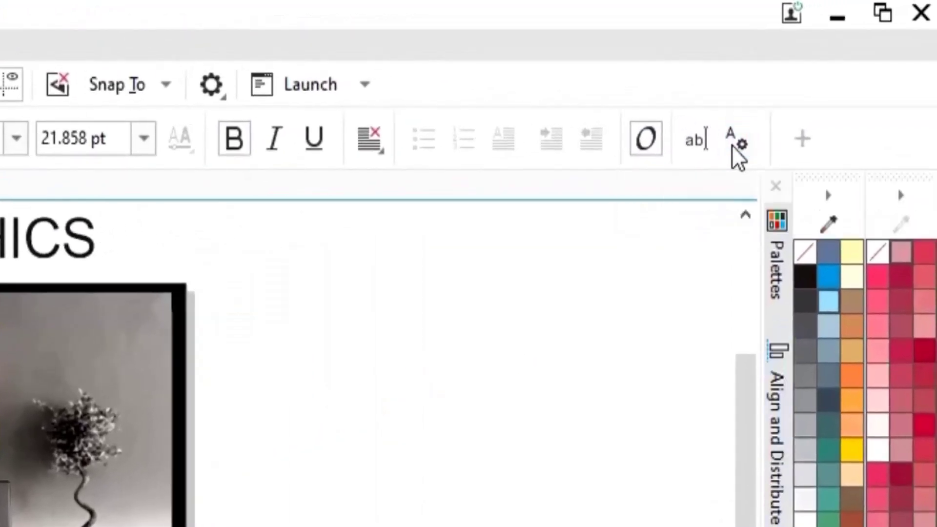
left_click(738, 146)
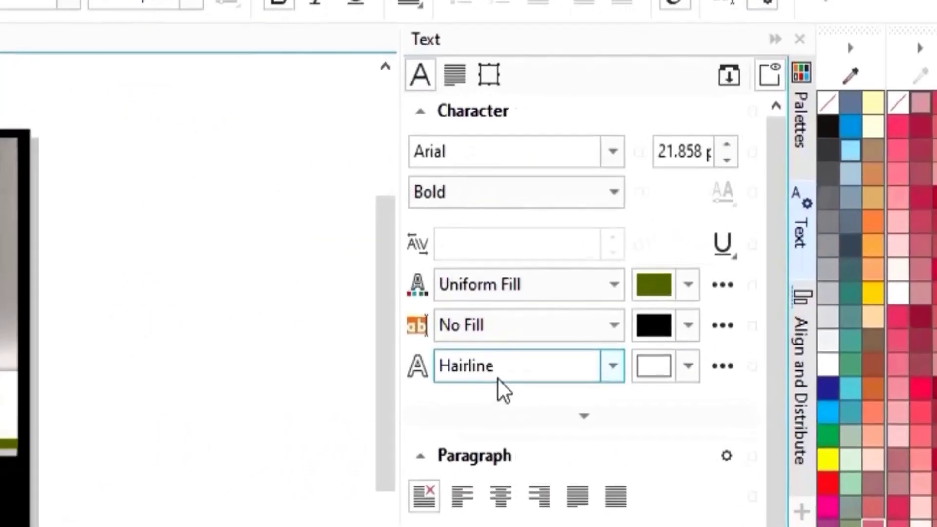
left_click(601, 375)
scroll(603, 382, "down", 3)
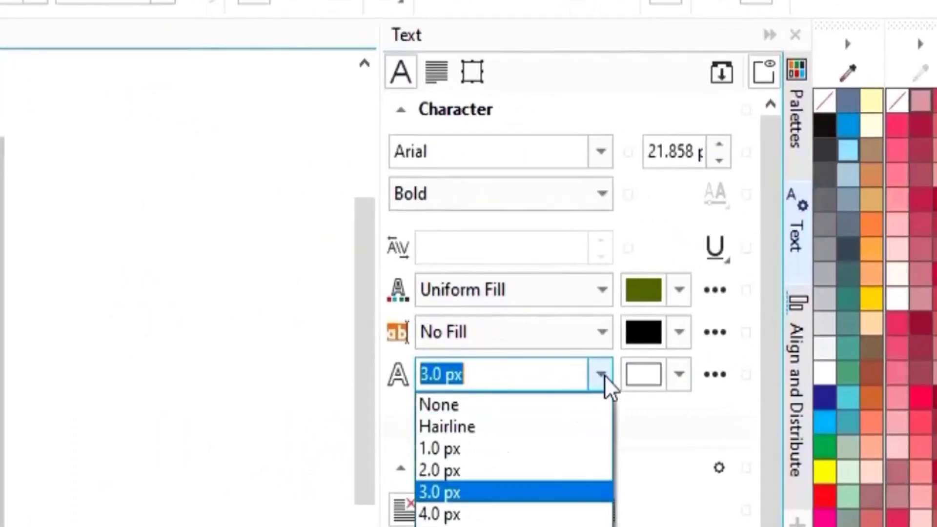
left_click(485, 514)
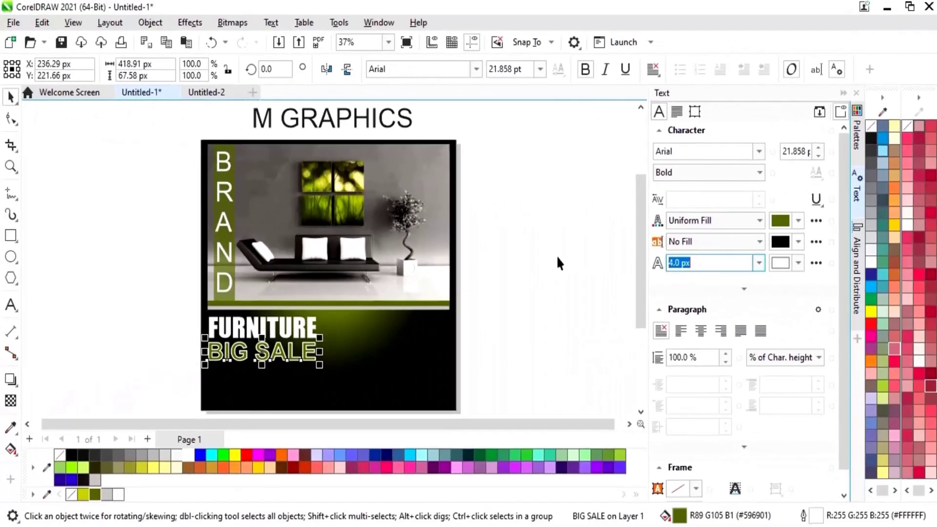
left_click(843, 94)
left_click(631, 221)
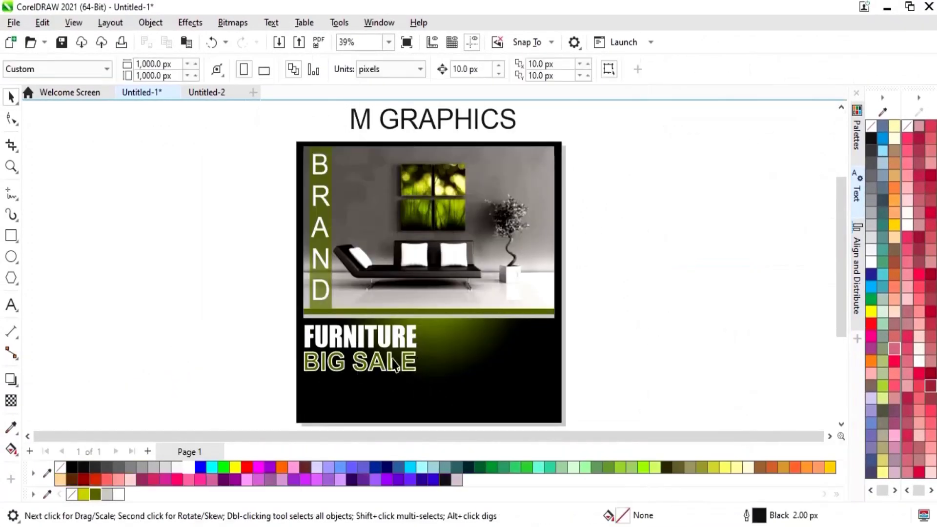
Add a paragraph text frame about 425 × 137 px below BIG SALE and paste the Lorem ipsum text into it
left_click(11, 305)
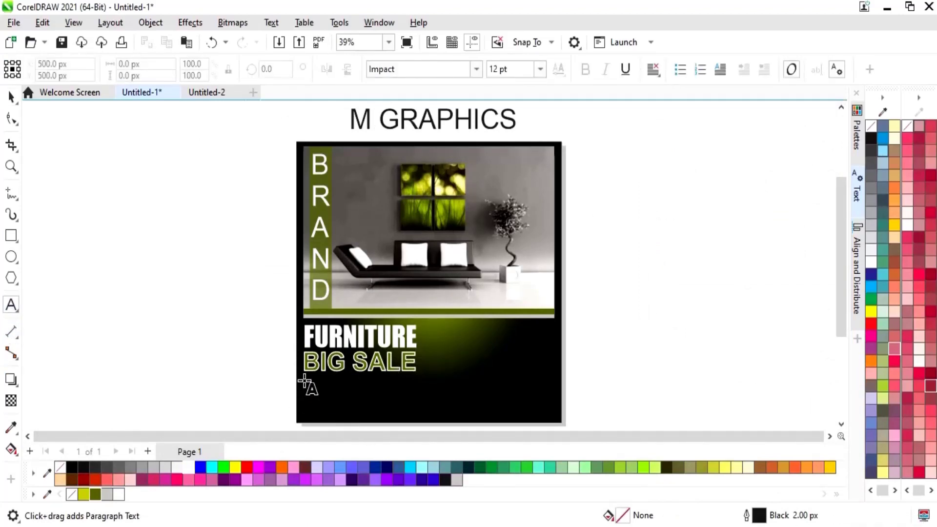
left_click_drag(304, 380, 416, 419)
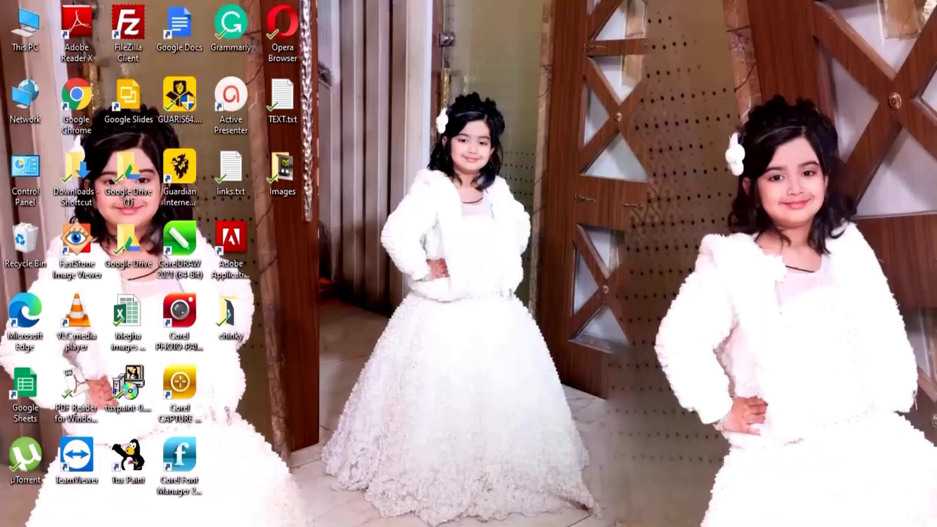
left_click(503, 500)
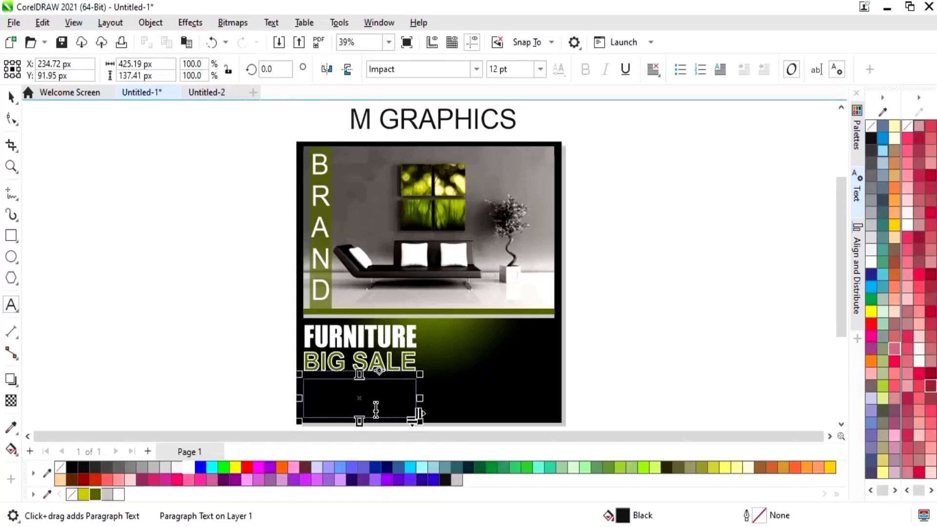
key("ctrl+v")
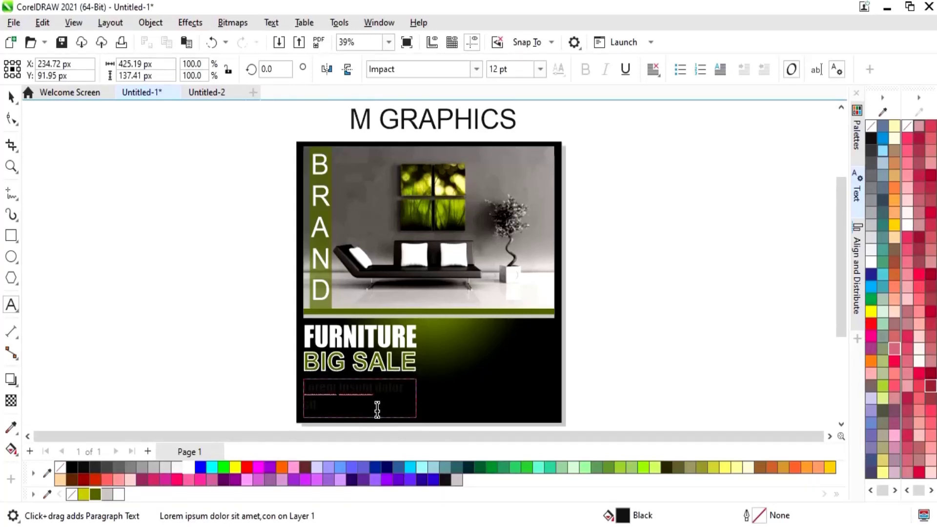
Format the whole Lorem ipsum paragraph as 6 pt, justified, white text
key("ctrl+a")
left_click(540, 69)
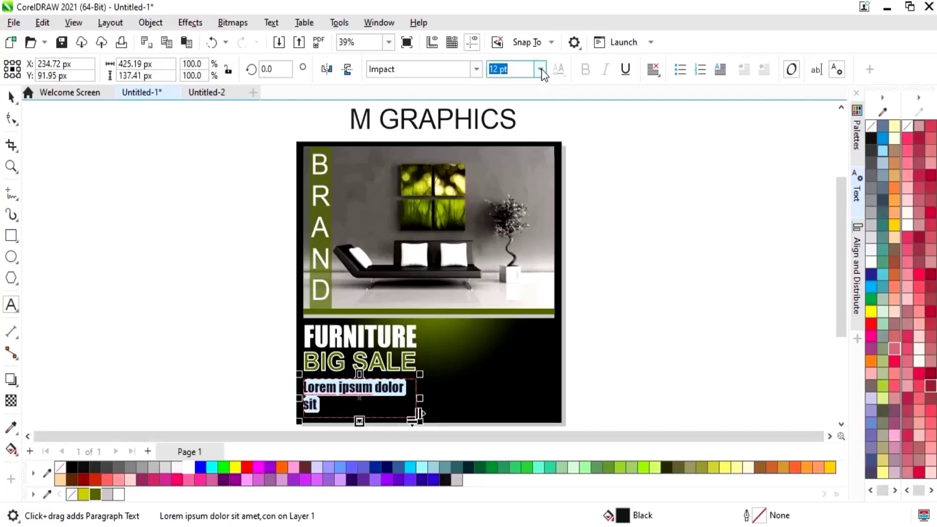
left_click(516, 89)
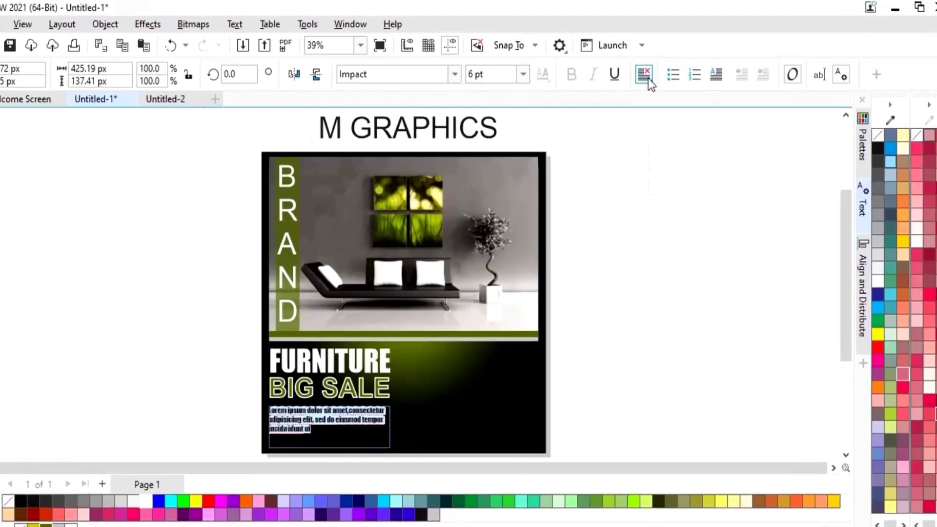
left_click(654, 69)
left_click(605, 276)
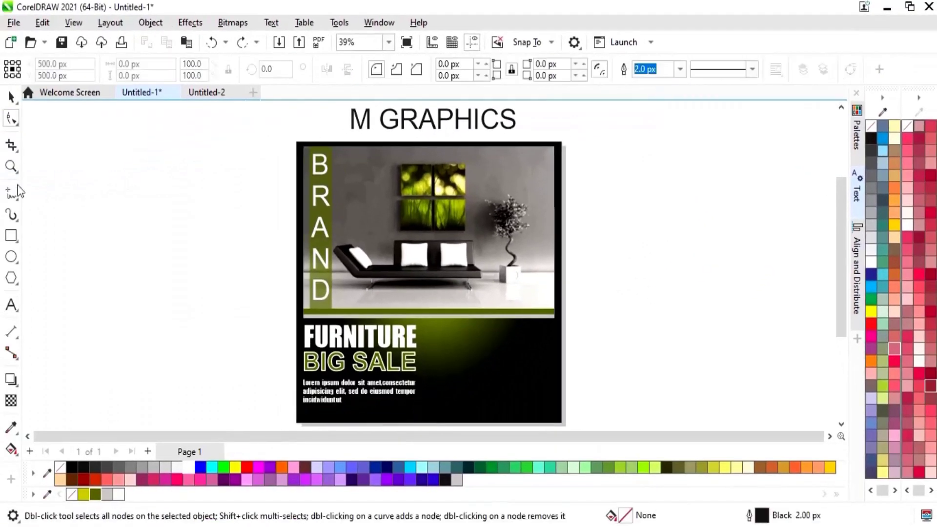
Draw a rectangle about 156 × 255 px at the photo's upper-right corner and shift it left to sit within the photo
left_click(15, 237)
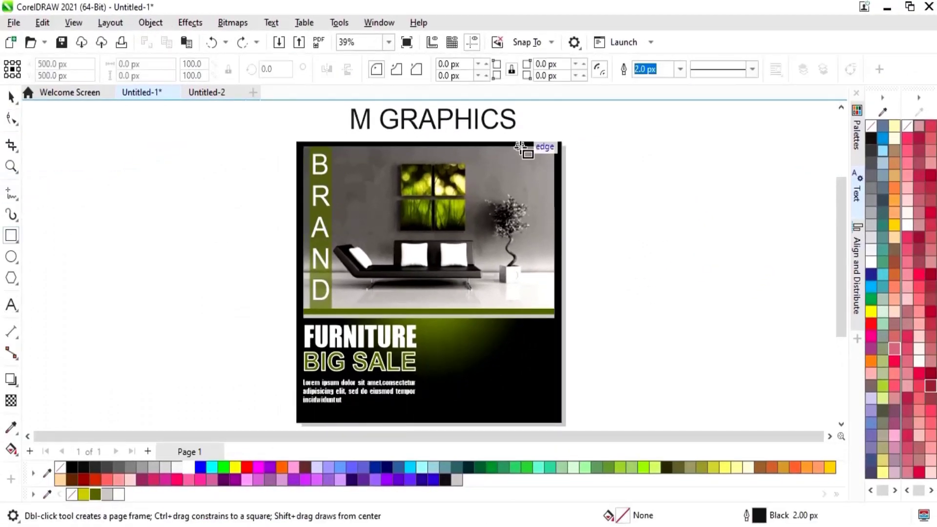
left_click_drag(521, 147, 563, 221)
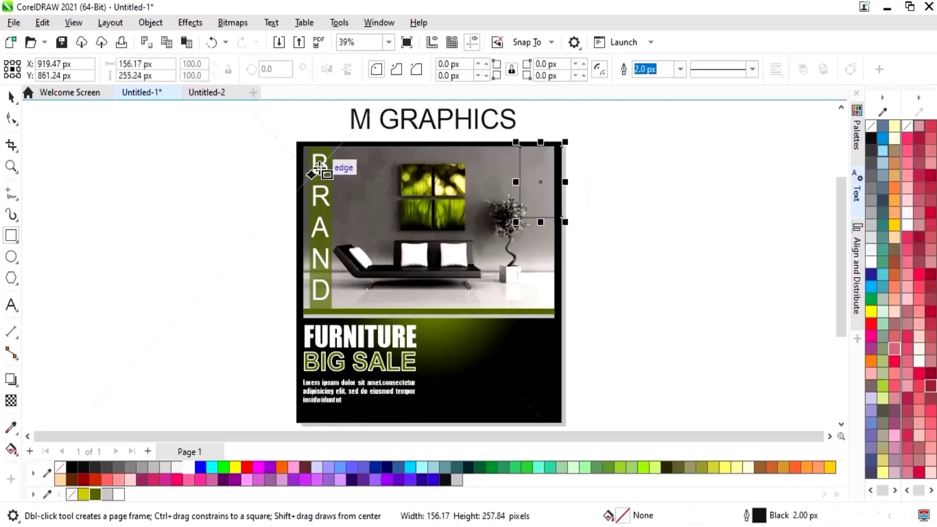
left_click(11, 97)
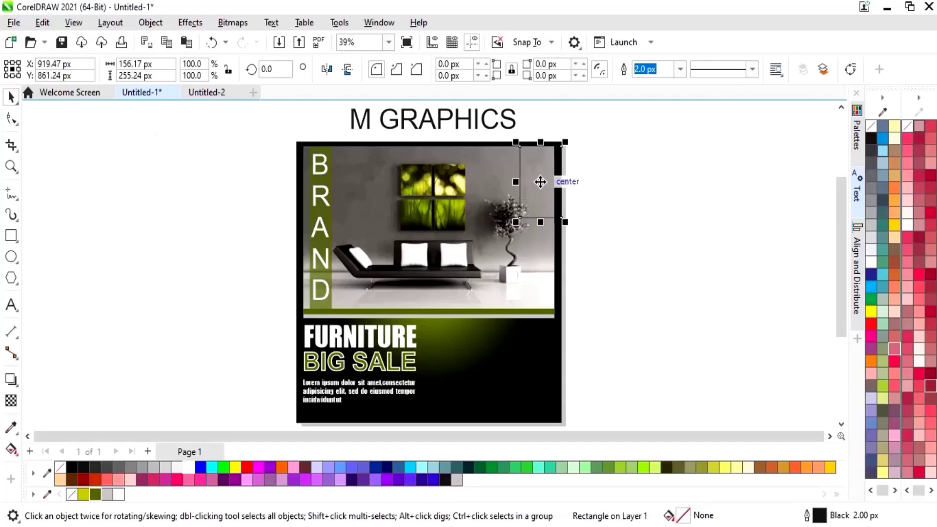
left_click_drag(541, 182, 528, 182)
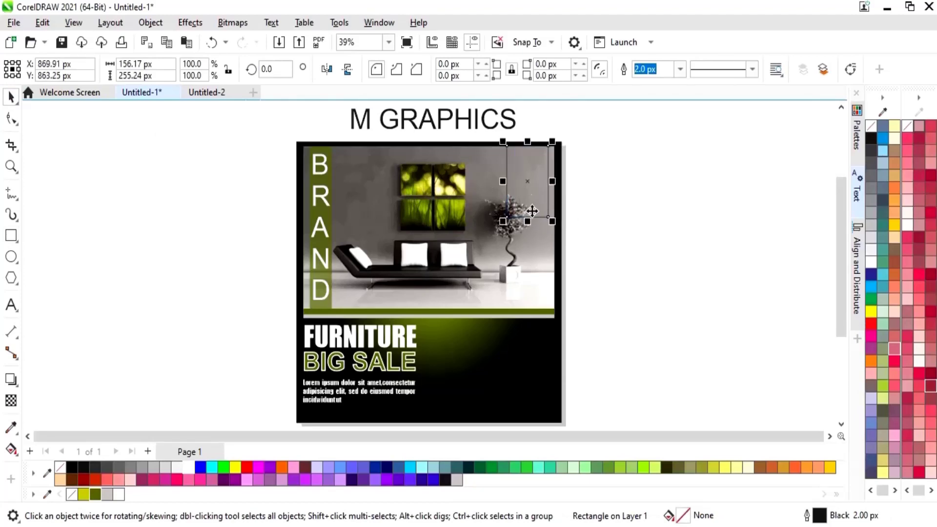
Convert the rectangle to curves, add a node midway along its bottom edge and pull it down into a point, about 328 px tall overall
right_click(529, 183)
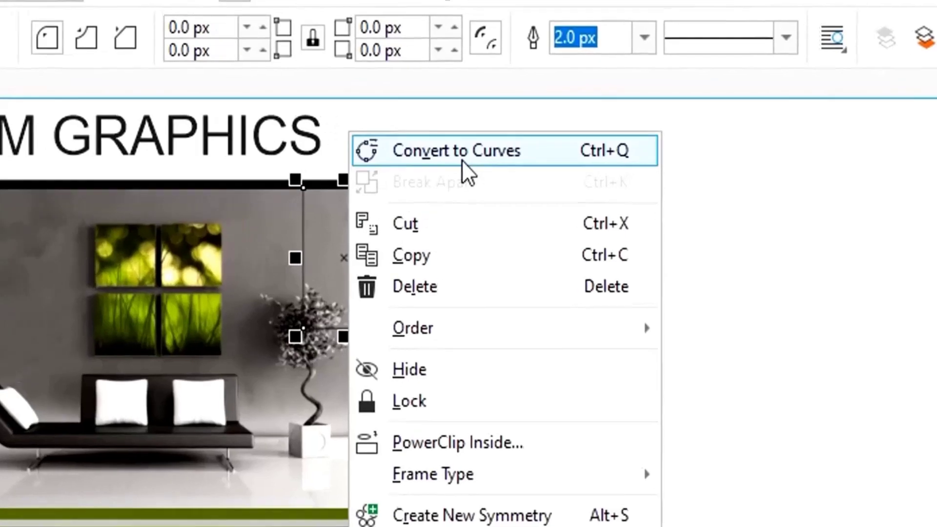
left_click(460, 156)
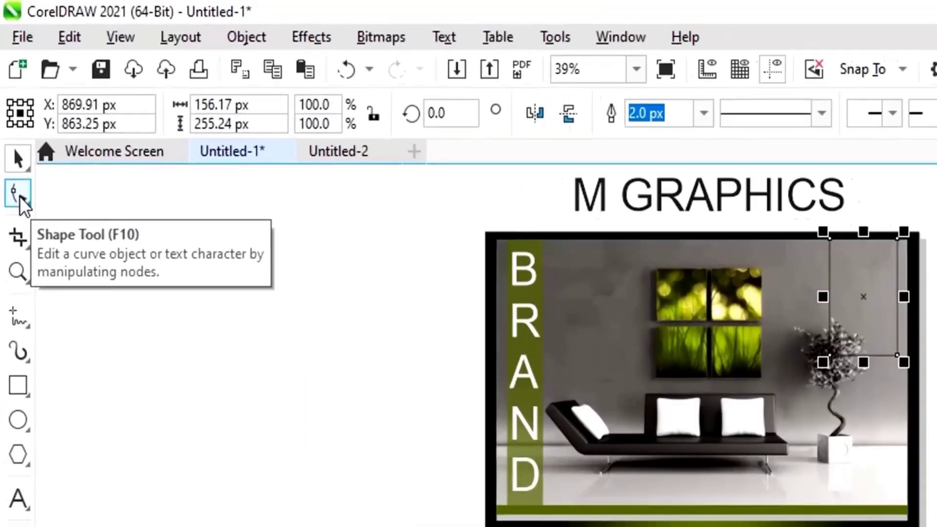
left_click(12, 125)
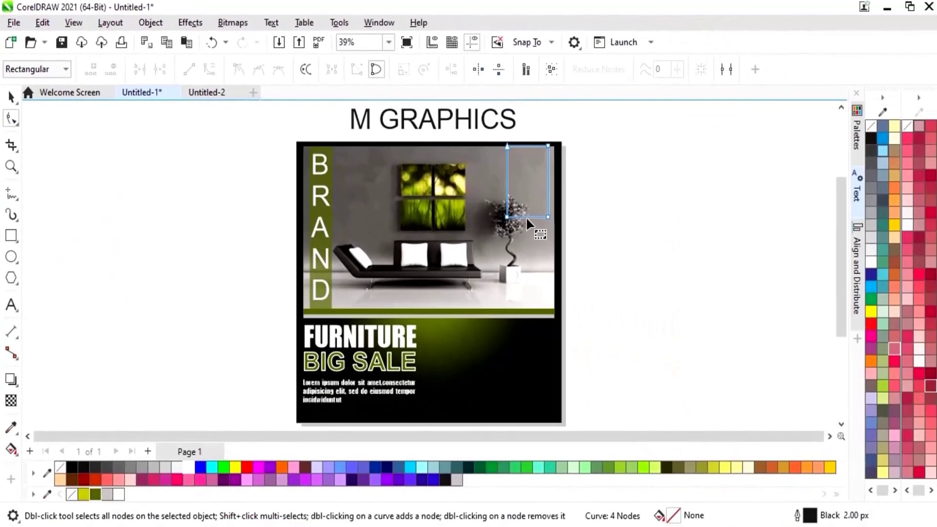
left_click(526, 216)
right_click(527, 218)
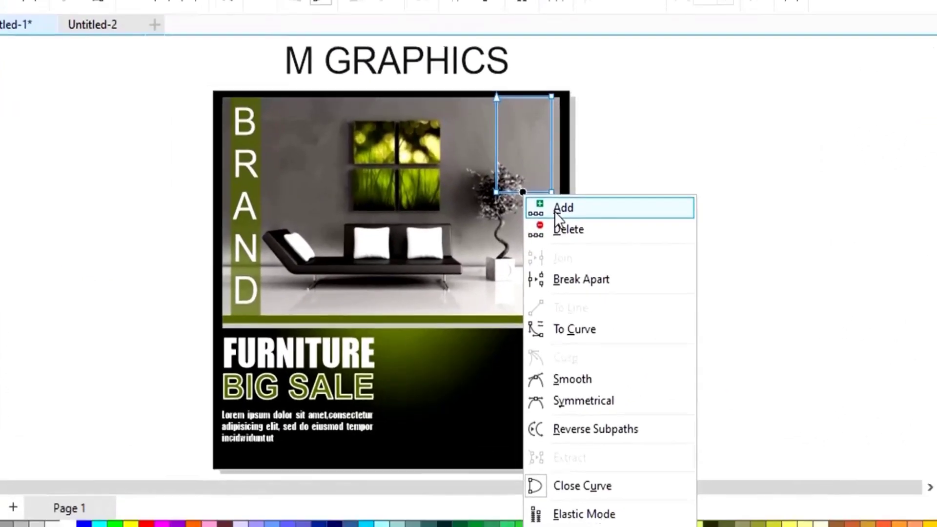
left_click(556, 220)
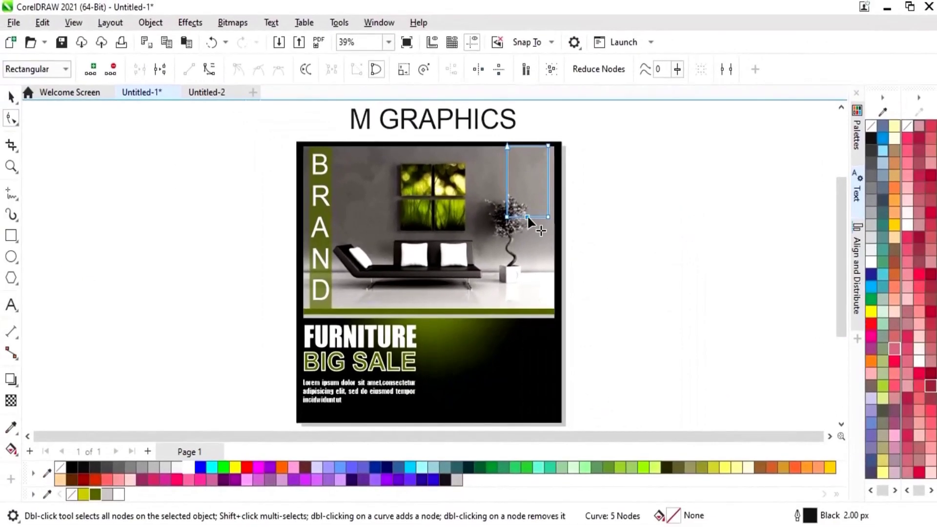
left_click_drag(528, 217, 529, 236)
Shorten the pointed banner shape to about 187 px tall and give it a white fill with no outline
left_click(11, 96)
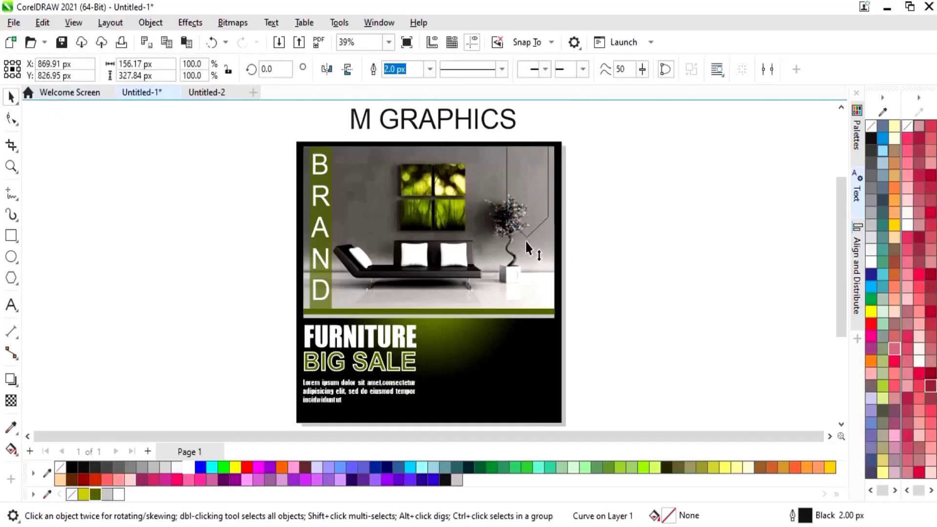
left_click_drag(527, 242, 531, 206)
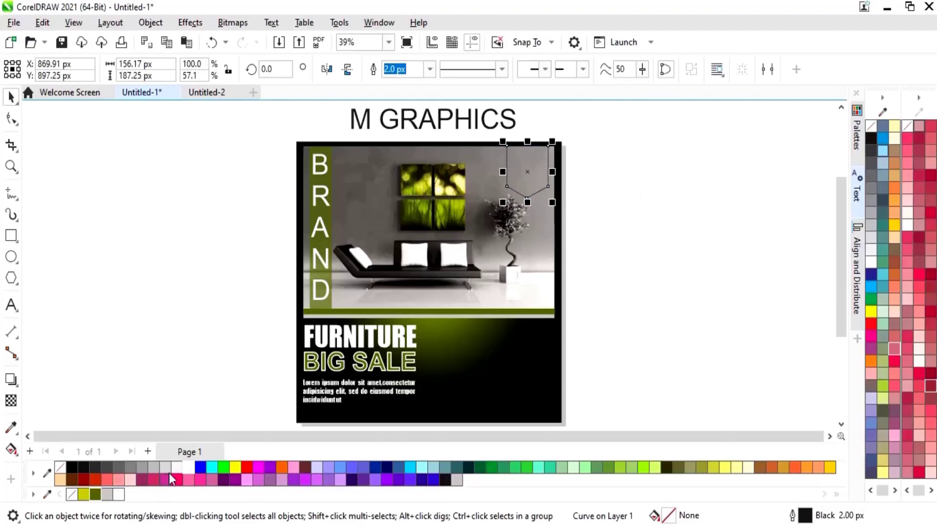
left_click(192, 468)
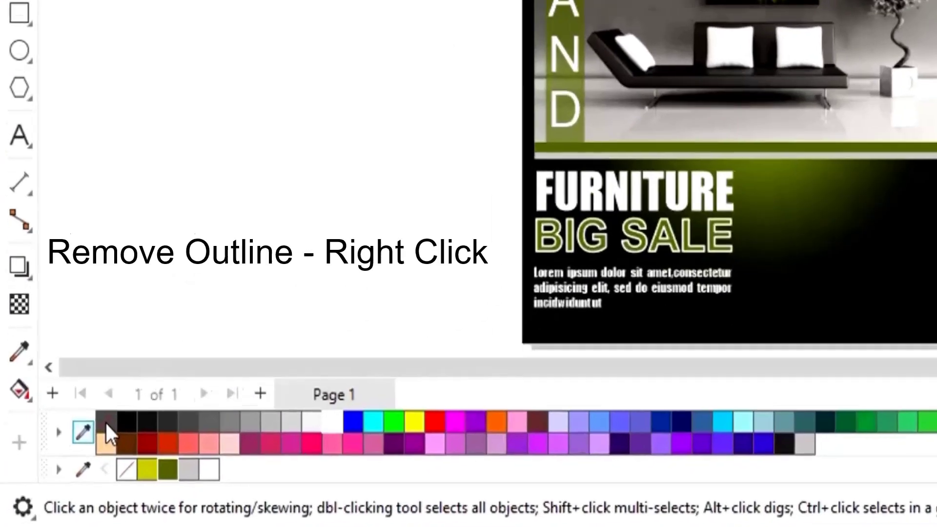
right_click(63, 465)
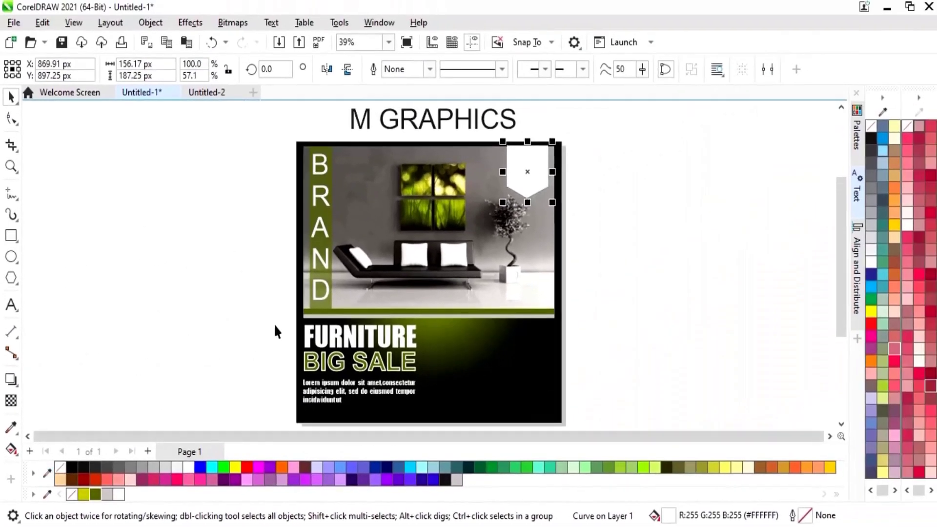
left_click(275, 326)
Nudge the white banner down about 10 px, just below the photo's top edge
left_click(536, 173)
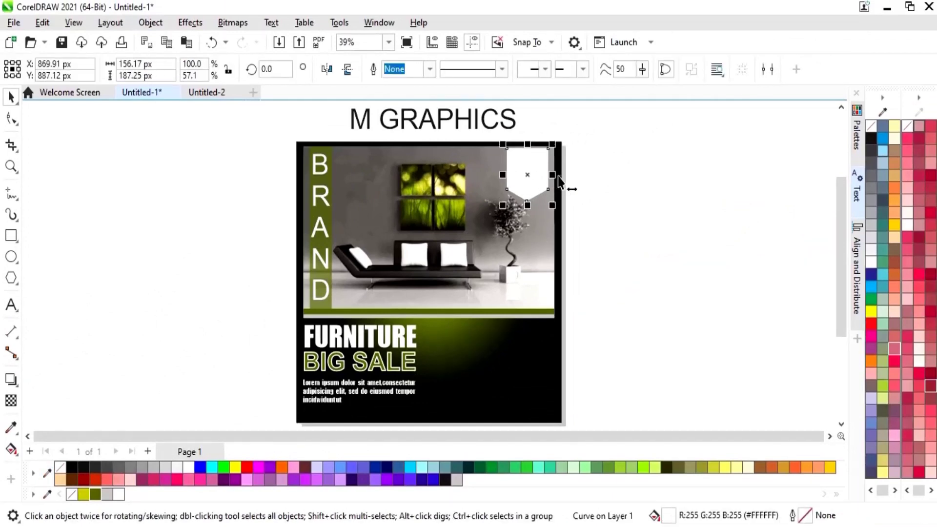
key("z")
left_click_drag(490, 135, 566, 206)
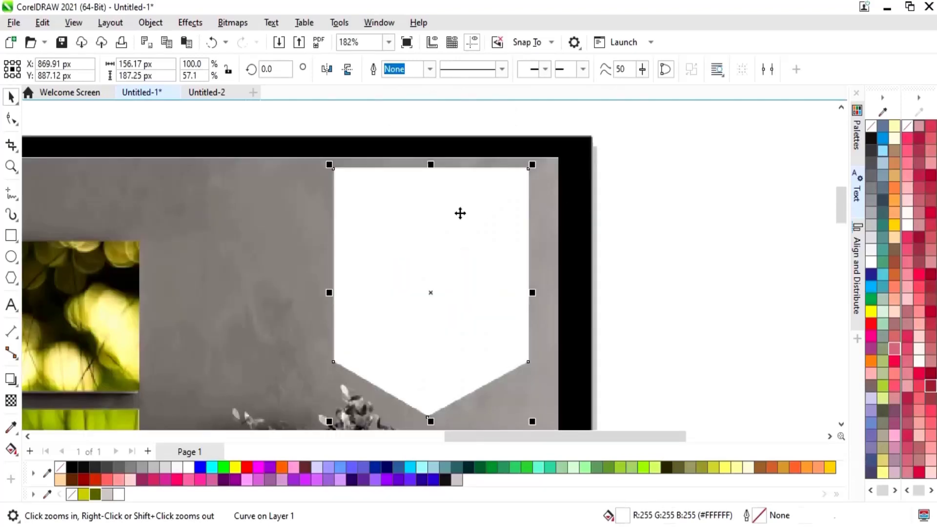
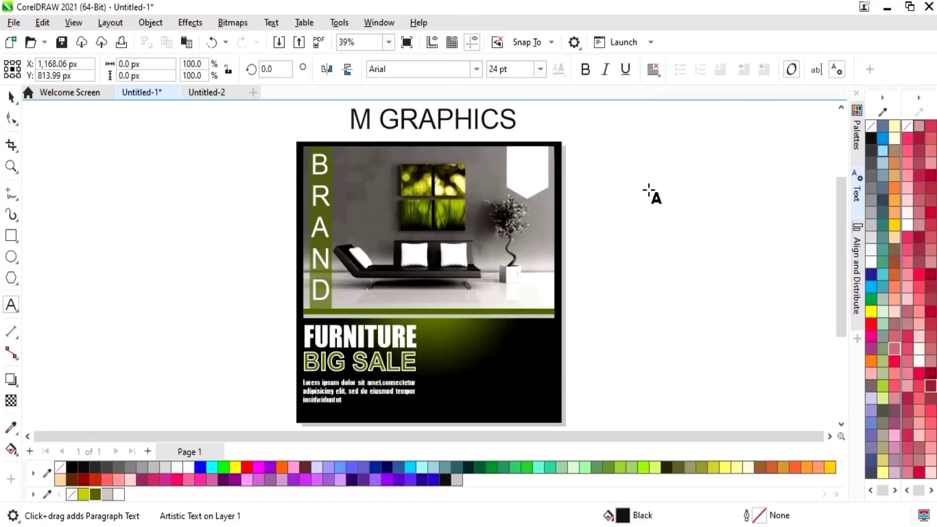
Add the text "UP TO" and place it, scaled down, at the top of the white banner
type("UP TO")
left_click(11, 96)
left_click_drag(690, 171, 642, 186)
left_click_drag(630, 191, 536, 153)
key("Escape")
Add the text "40%" in bold Arial and place it, scaled down, below "UP TO" on the banner
key("F8")
left_click(615, 220)
type("40%")
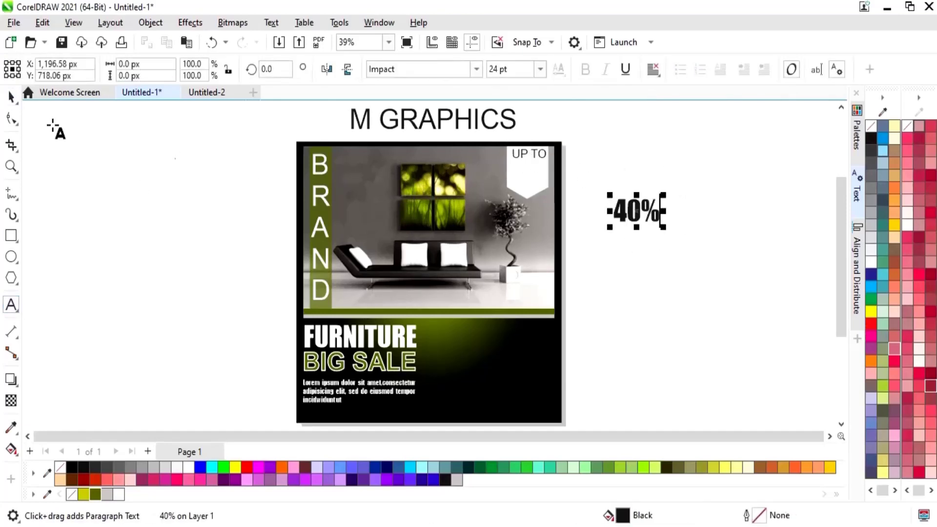
left_click(11, 97)
left_click(476, 69)
left_click(441, 115)
left_click(585, 69)
left_click_drag(671, 197, 535, 168)
key("Escape")
Add the text "OFF" in Arial and fit it below "40%" on the white banner
left_click(10, 305)
left_click(603, 235)
type("OFF")
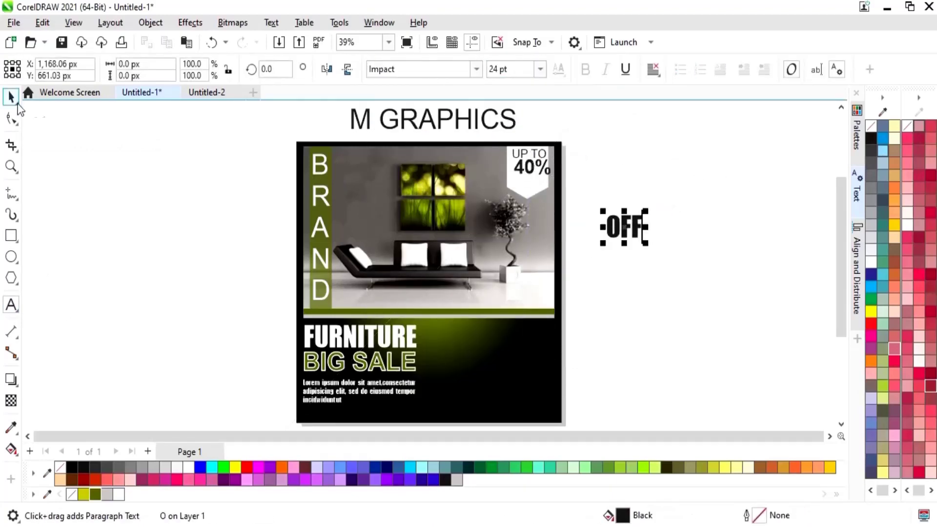
left_click(11, 98)
left_click(476, 69)
left_click(442, 116)
left_click_drag(662, 212, 528, 182)
left_click(578, 129)
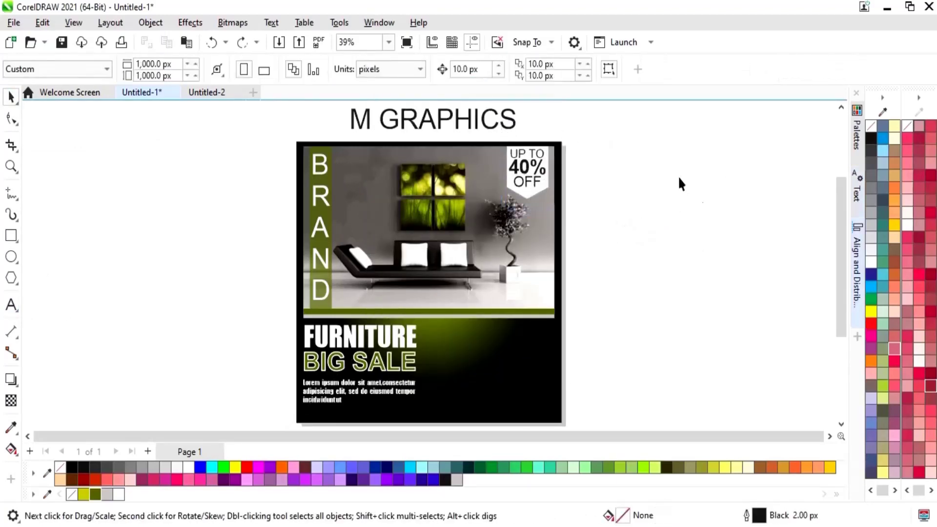
Adjust the vertical spacing of "UP TO", "40%" and "OFF" so the three lines spread evenly within the banner
scroll(537, 210, "up", 5)
left_click(421, 325)
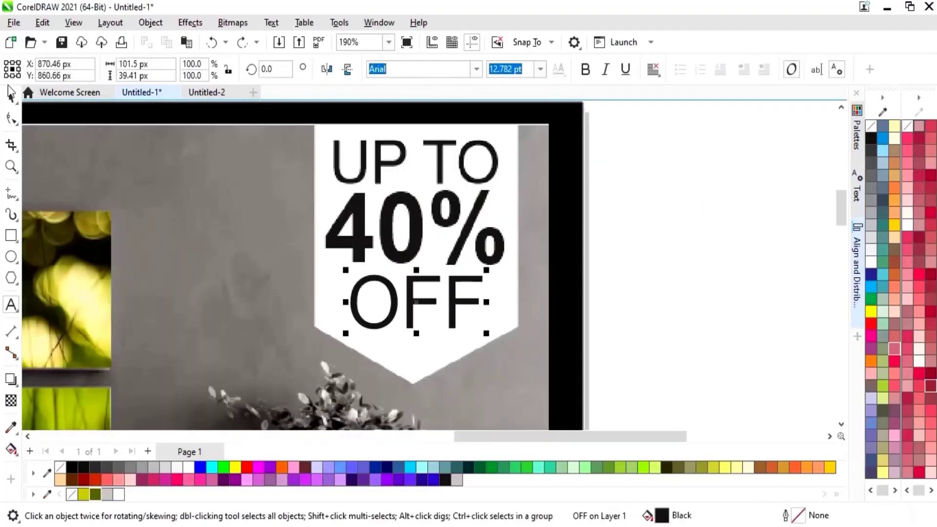
left_click(421, 239)
left_click(439, 161)
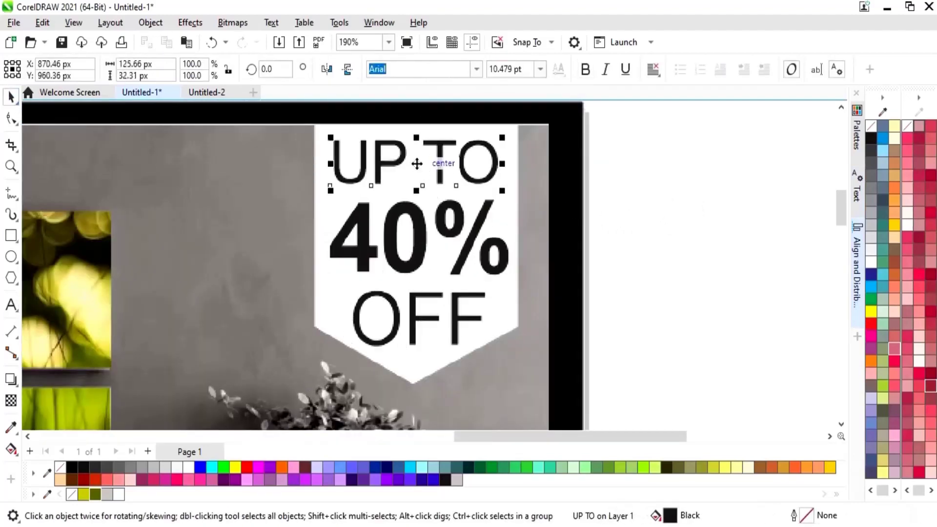
left_click(752, 242)
key("F4")
left_click(671, 153)
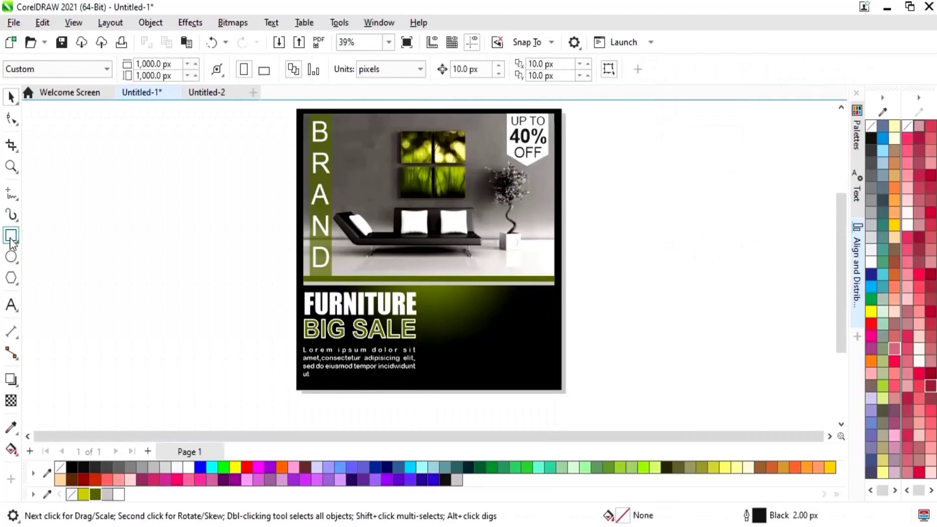
Draw a rectangle about 316 × 83 px beside the page and convert it to curves
left_click(11, 238)
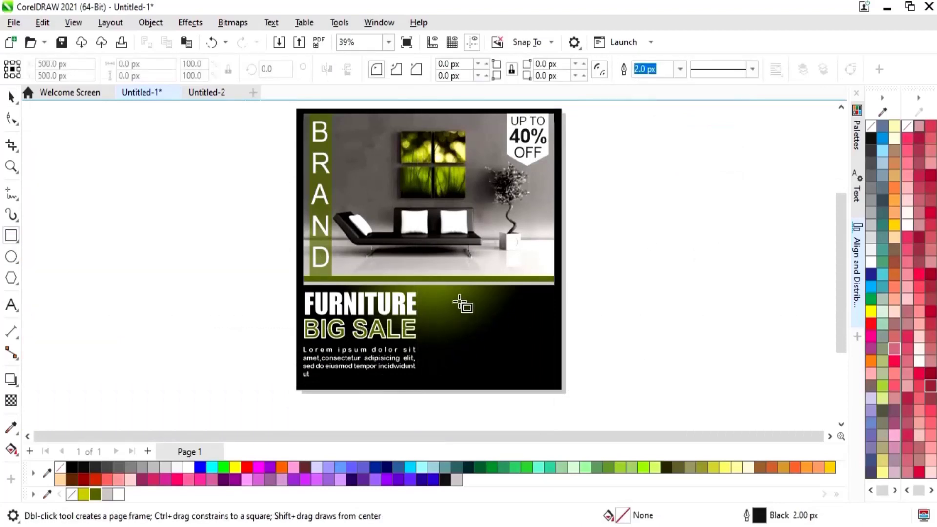
left_click_drag(612, 298, 696, 321)
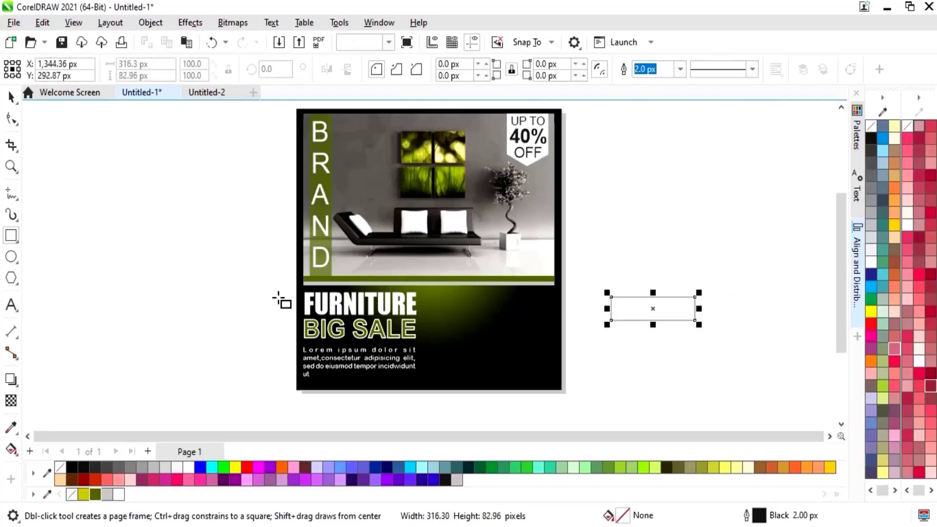
key("F10")
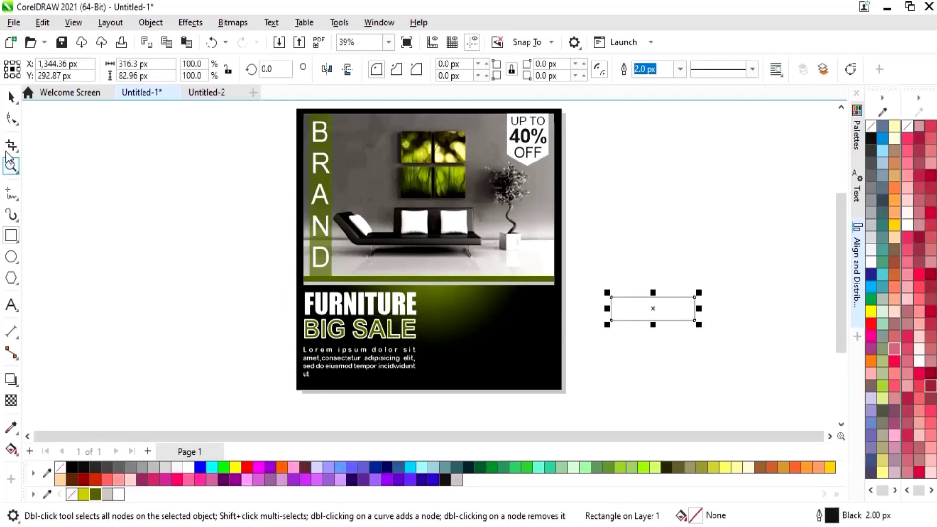
right_click(658, 311)
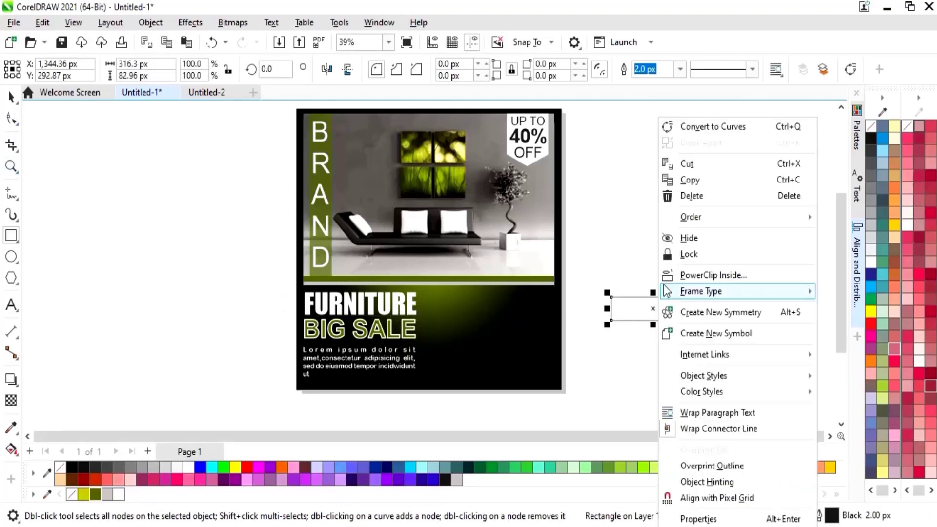
left_click(692, 127)
Add a node midway on the rectangle's right edge, pull it out into an arrow about 368 px wide, and move it below the photo's right side
left_click(12, 119)
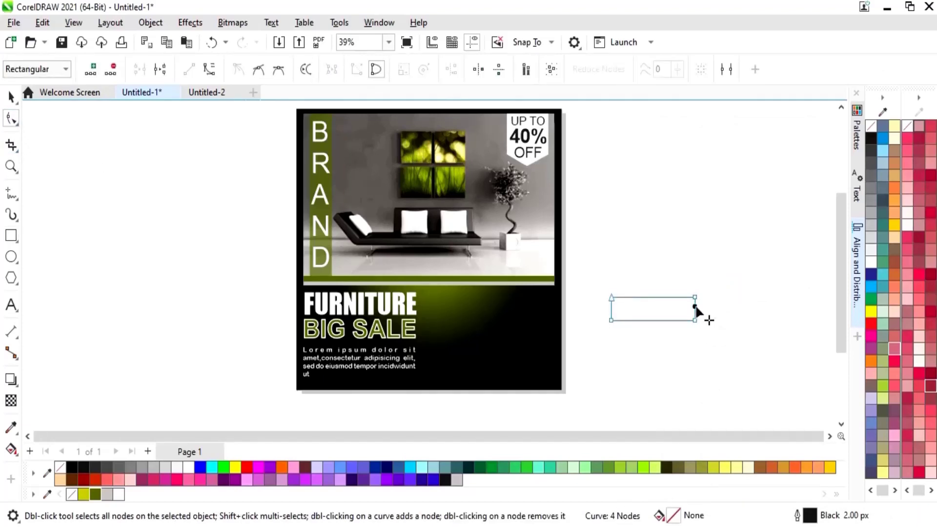
right_click(695, 307)
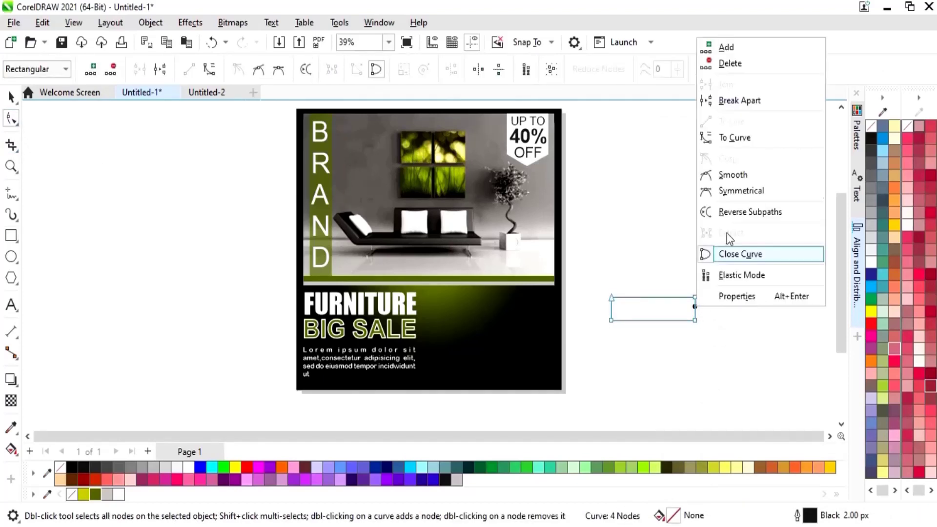
left_click(742, 49)
left_click_drag(696, 307, 506, 322)
left_click(11, 97)
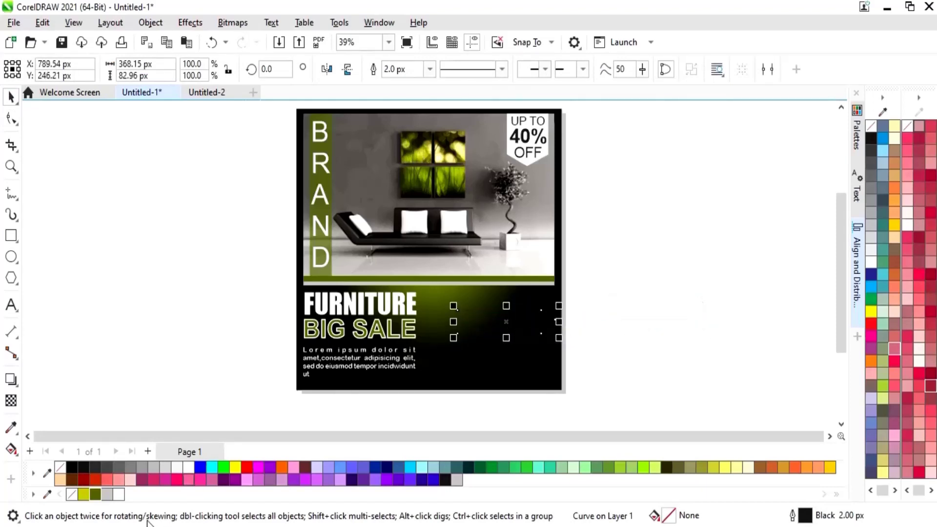
Give the arrow shape a white fill and no outline
left_click(186, 466)
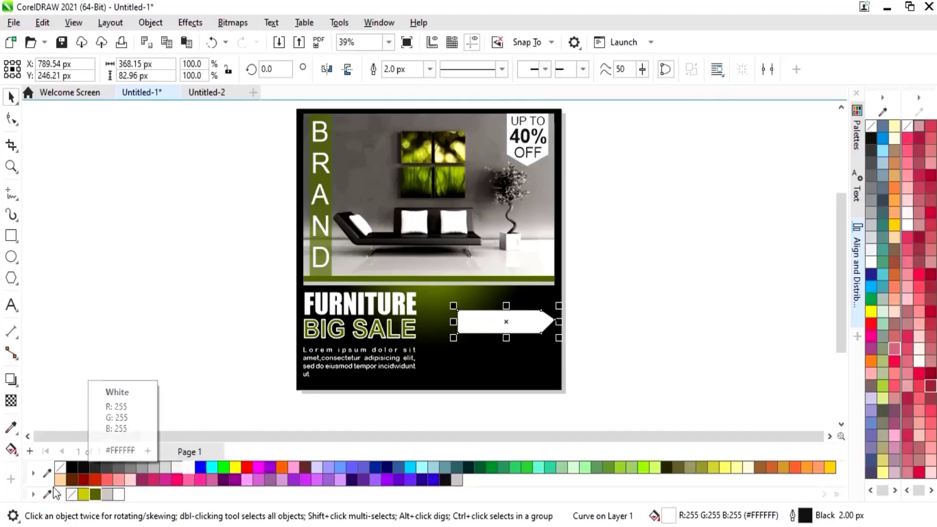
right_click(60, 467)
left_click(630, 315)
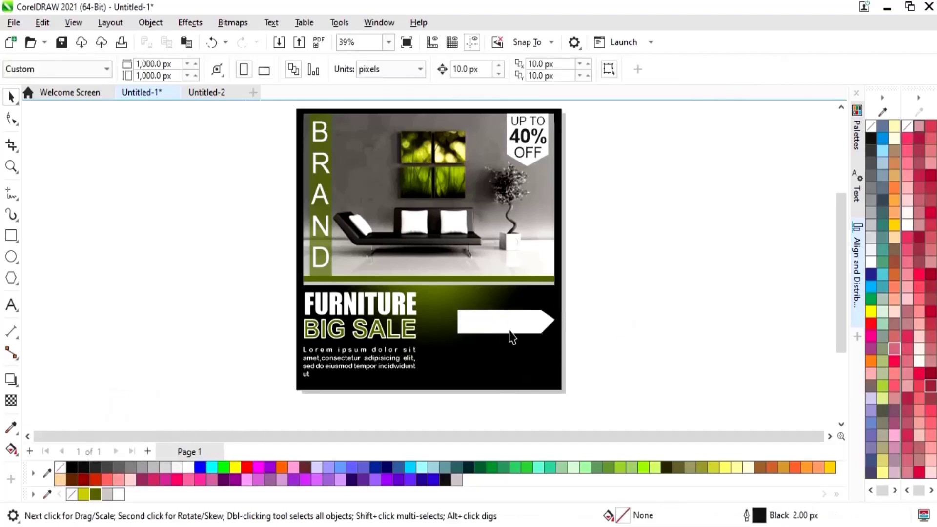
Duplicate the white arrow slightly to the left and fill the copy olive green #596901
left_click(526, 322)
left_click_drag(533, 321, 522, 323)
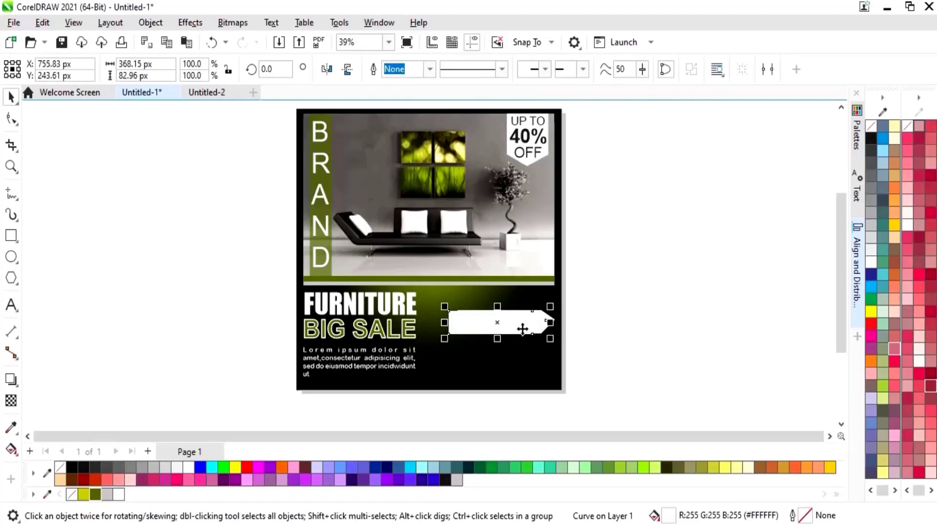
left_click(94, 494)
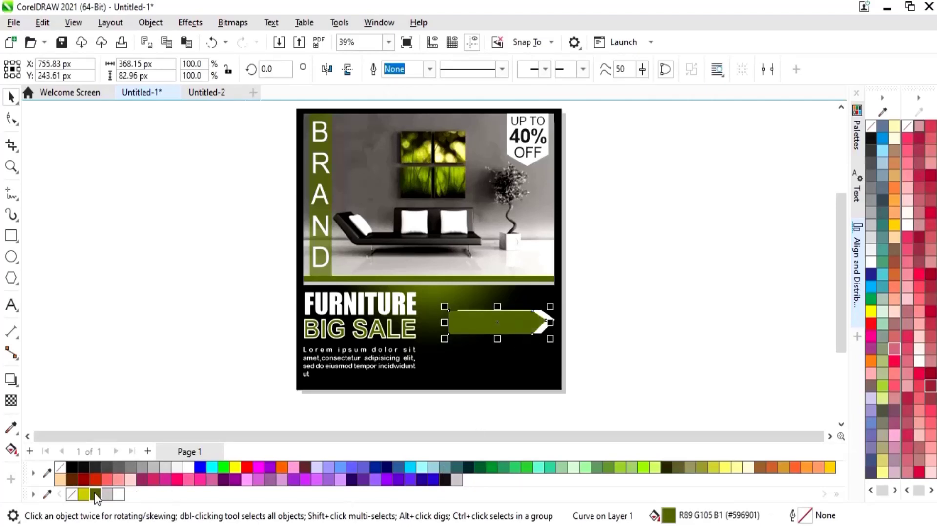
Add two more arrow copies stepped further left, one white and the front one olive green, to form a double chevron
key("shift+F2")
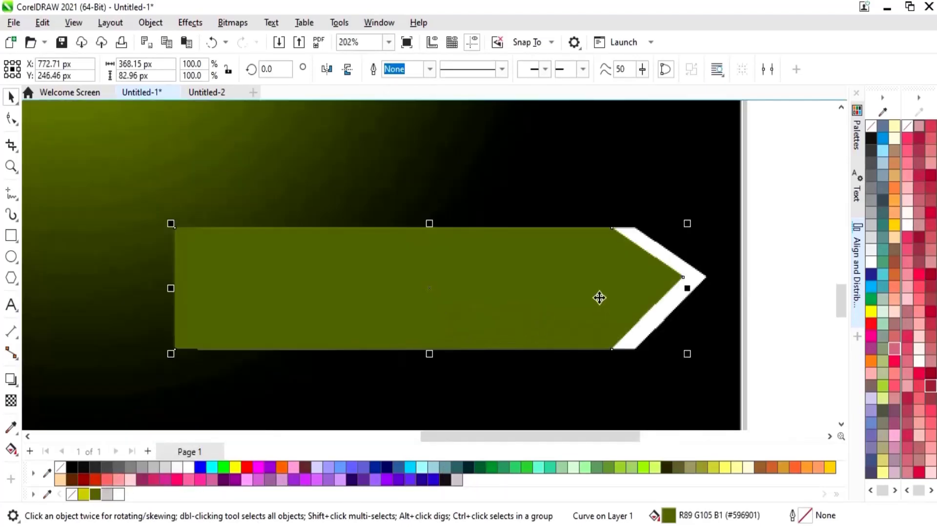
left_click_drag(600, 297, 548, 282)
left_click(194, 467)
left_click(94, 494)
left_click(667, 284)
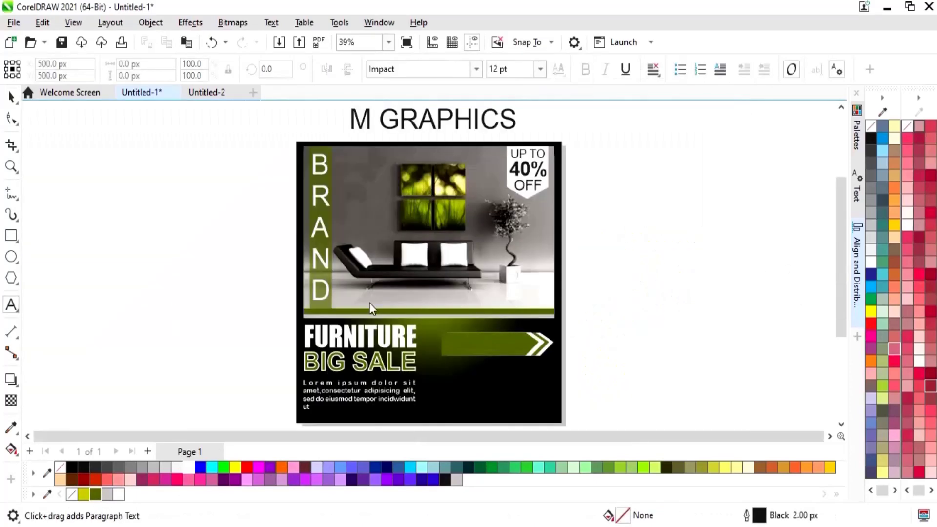
left_click(590, 377)
type("ww")
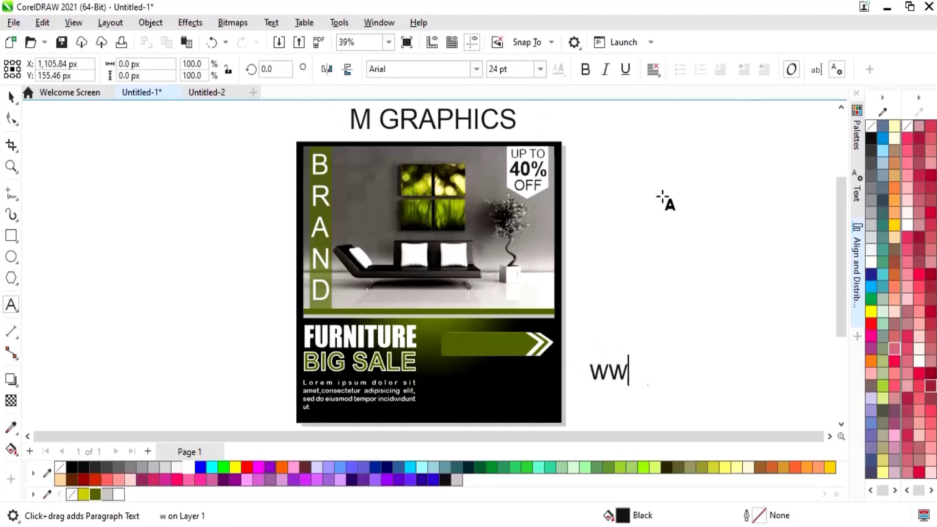
type("w.yourweb.com")
left_click(11, 96)
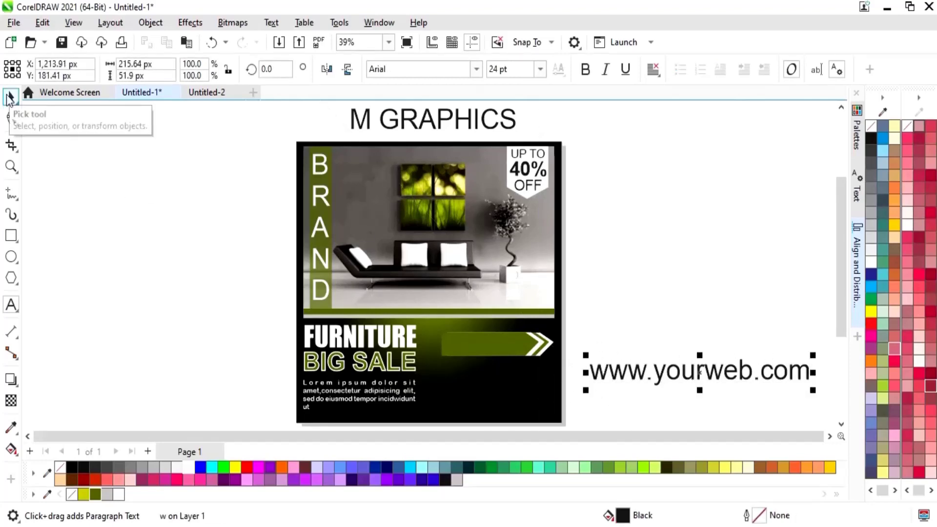
left_click_drag(701, 372, 545, 380)
left_click(118, 494)
left_click_drag(657, 366, 491, 364)
left_click(700, 349)
Add the text "SHOP NOW" in Arial, move it onto the green arrow and fill it white
left_click(11, 304)
left_click(477, 69)
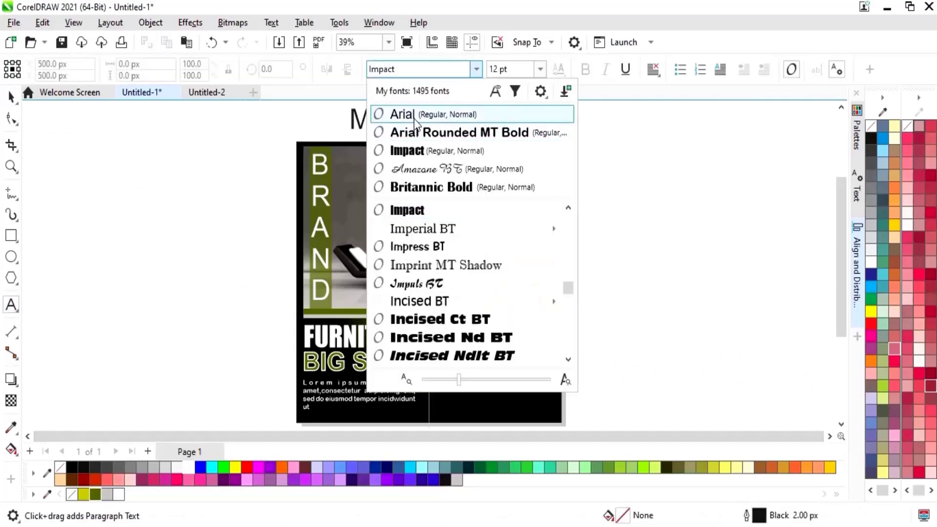
left_click(414, 115)
left_click(612, 302)
type("SHOP NOW")
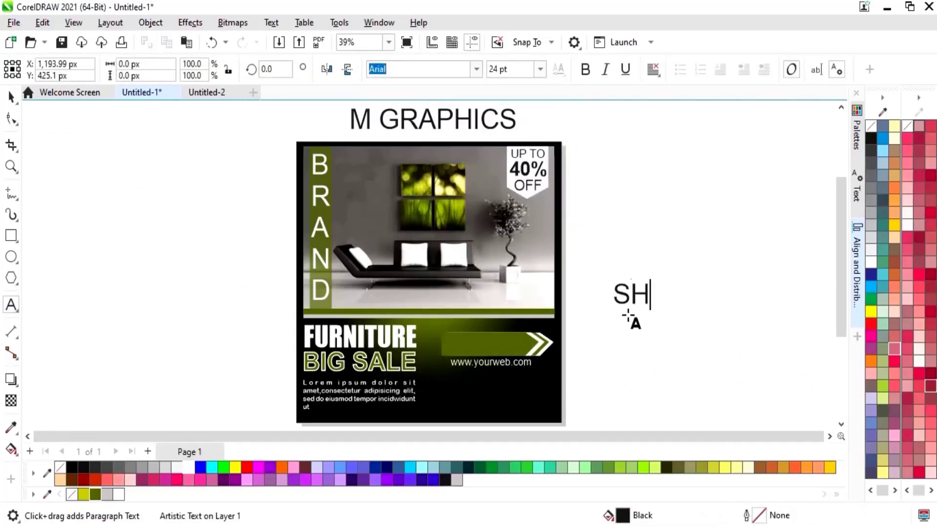
left_click(11, 96)
left_click_drag(687, 294, 505, 343)
left_click(188, 468)
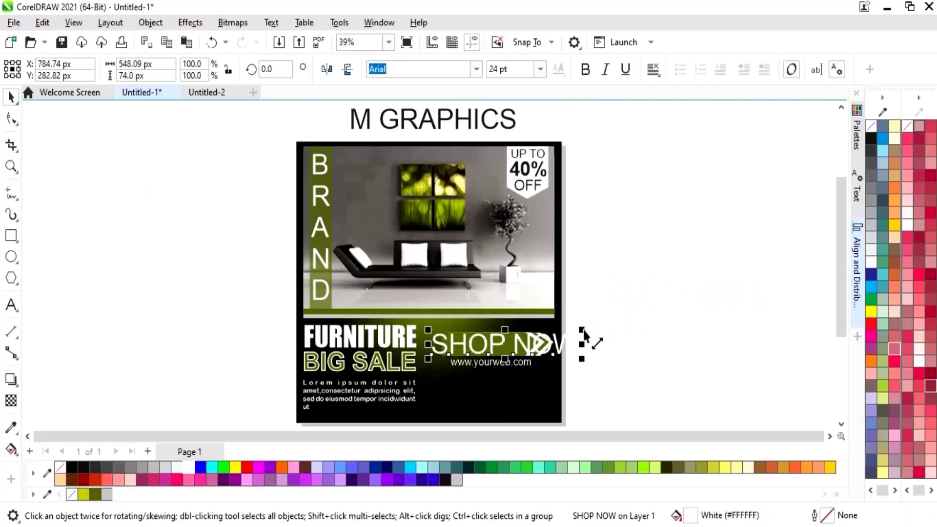
Shrink "SHOP NOW" to about 255 px wide, make it bold and position it inside the green arrow
left_click_drag(581, 330, 470, 348)
left_click_drag(463, 350, 502, 346)
mouse_move(509, 340)
left_mouse_down()
mouse_move(531, 330)
mouse_move(487, 345)
mouse_move(528, 337)
mouse_move(500, 346)
left_mouse_up()
left_click(585, 69)
left_click_drag(601, 326, 431, 360)
key("Escape")
left_click(508, 345)
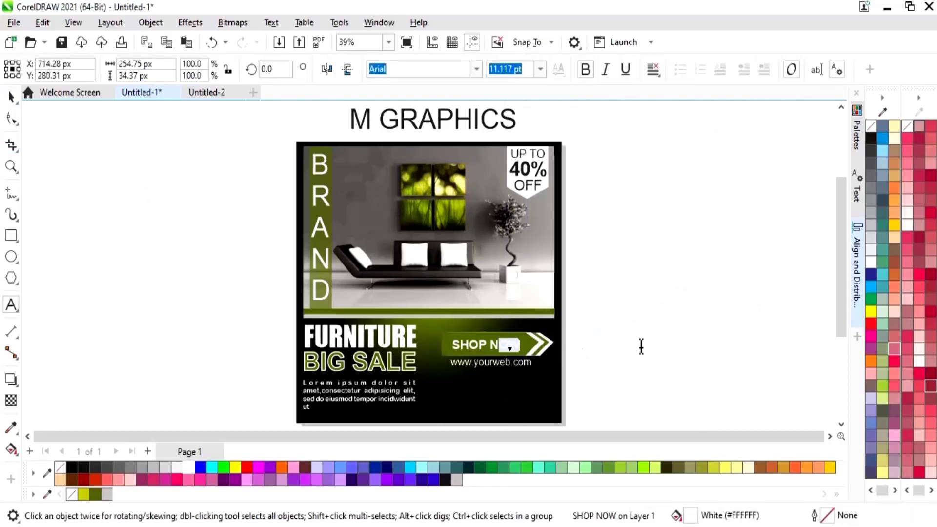
left_click_drag(508, 346, 504, 345)
key("Escape")
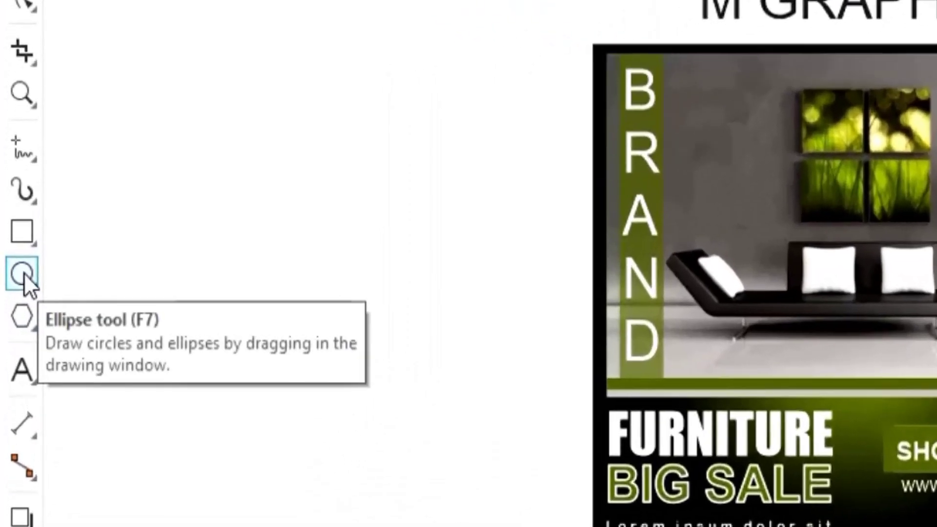
Draw a near-circular ellipse about 366 × 345 px beside the page and give it a black fill with no outline
left_click(17, 265)
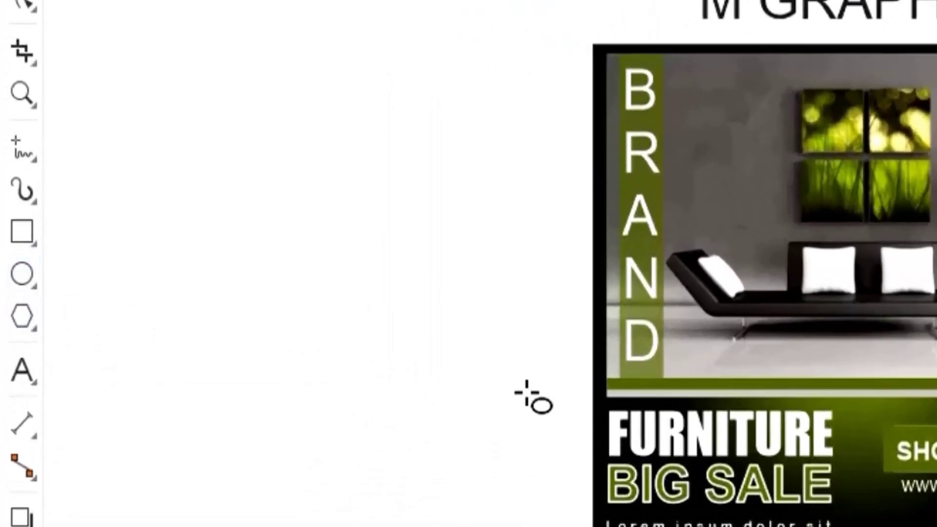
left_click_drag(881, 272, 936, 409)
left_click_drag(683, 361, 701, 363)
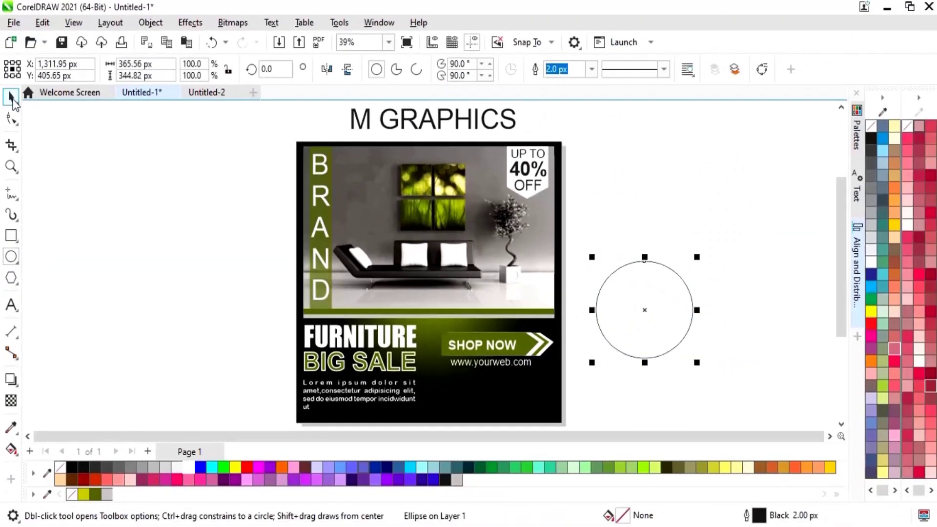
left_click(12, 97)
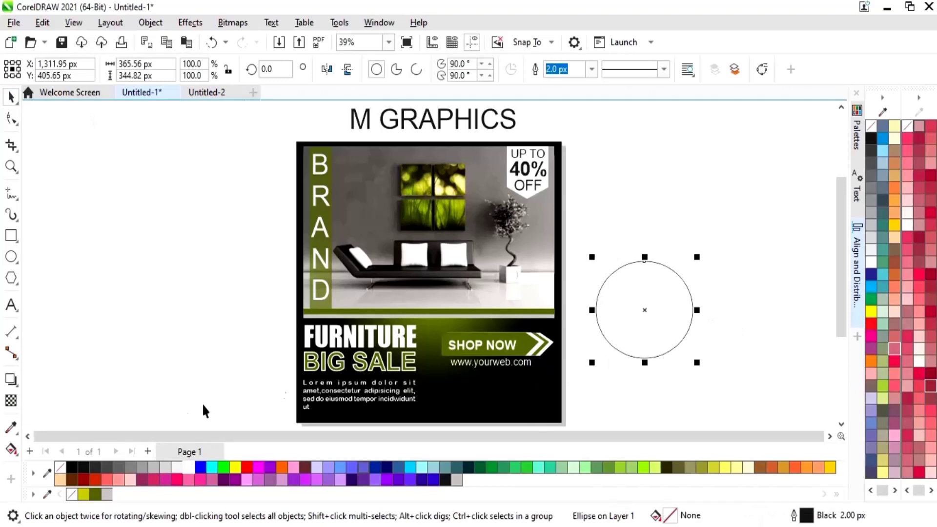
left_click(72, 467)
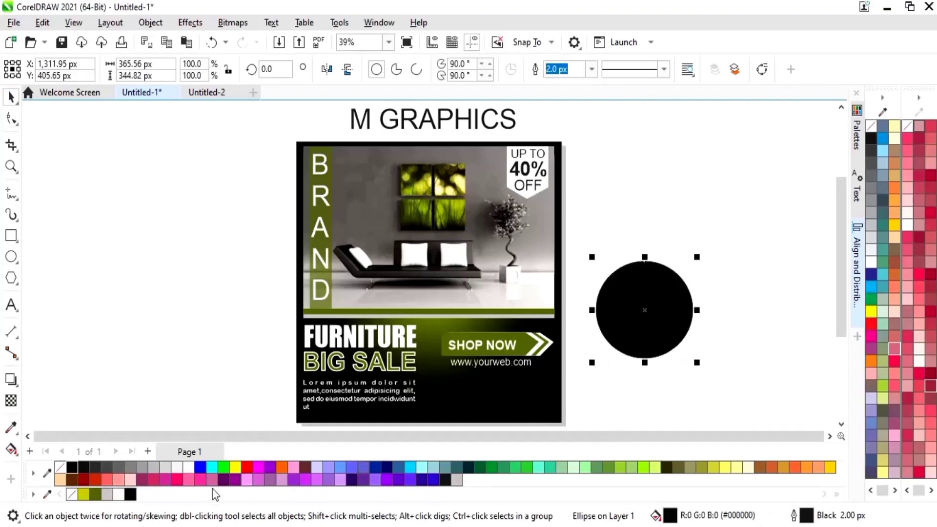
right_click(58, 468)
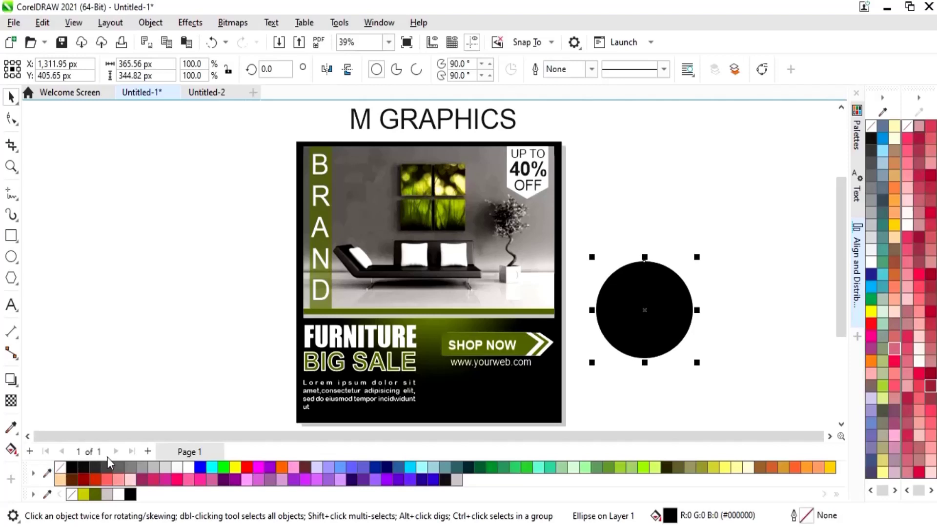
left_click(647, 393)
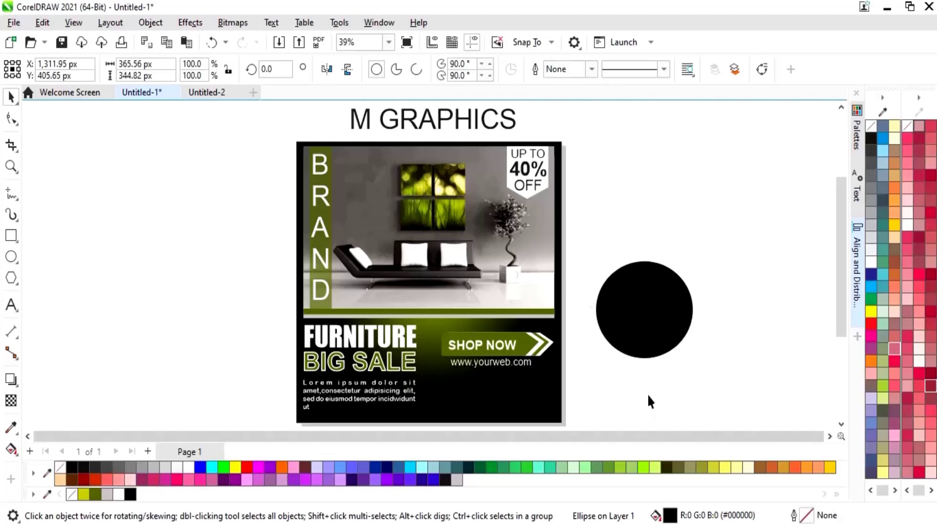
Add a 24 pt Arial letter "f" below the black circle and make it bold
left_click(11, 306)
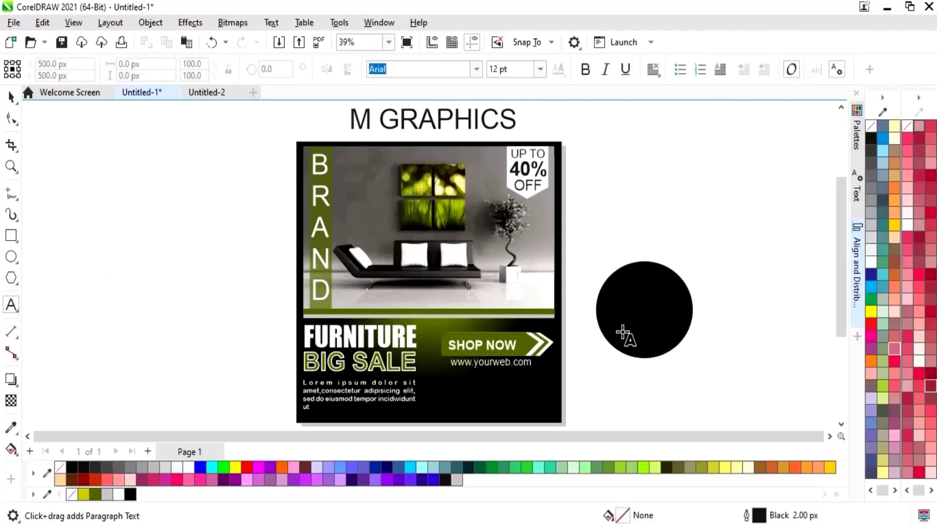
left_click(711, 388)
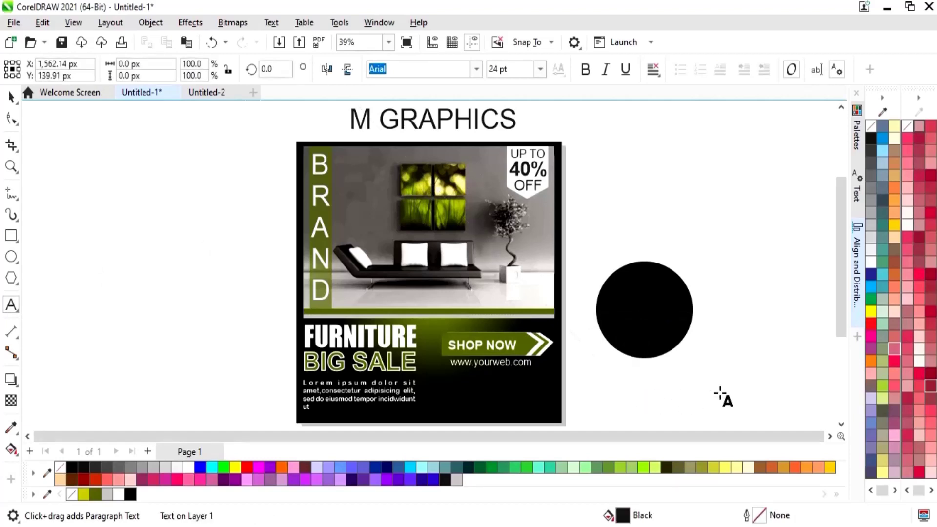
type("f")
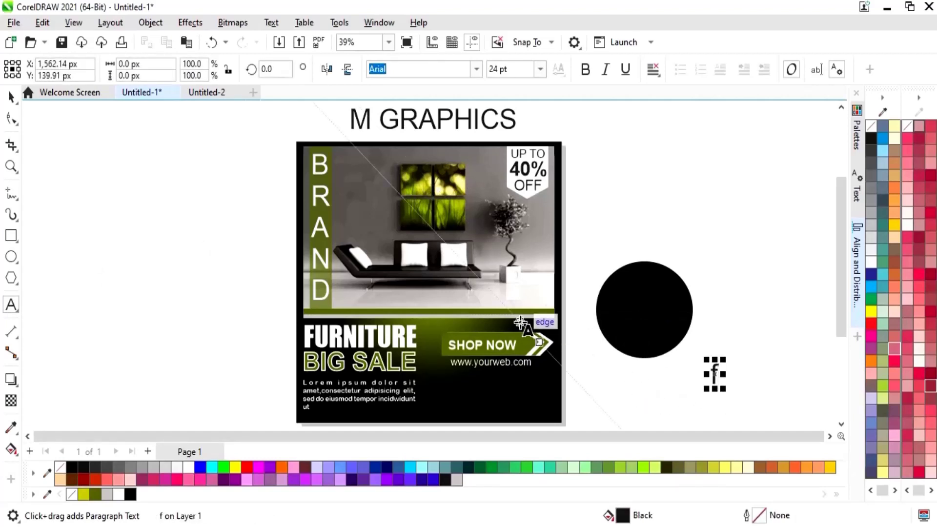
left_click(11, 96)
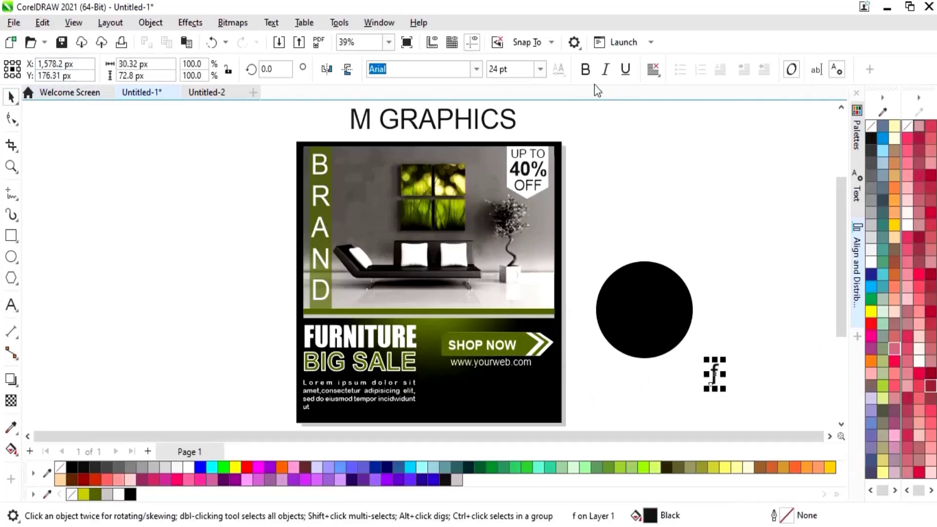
left_click(589, 73)
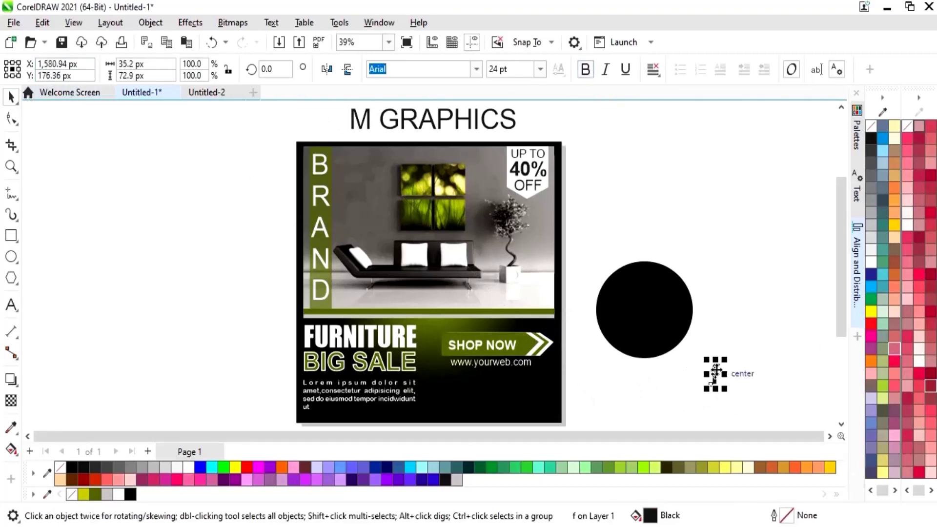
Fill the letter "f" with olive green R89 G105 B1 and enlarge it inside the black circle
left_click(95, 495)
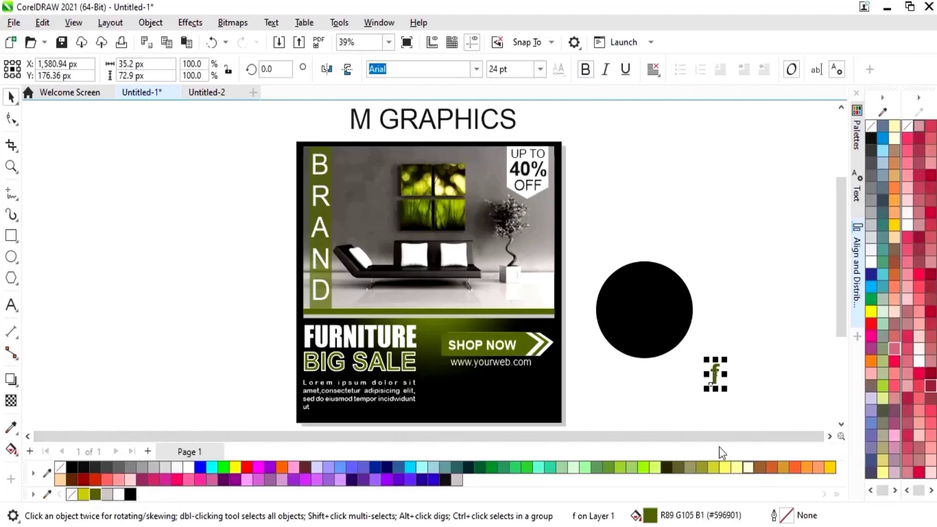
left_click_drag(716, 374, 704, 269)
left_click_drag(653, 284, 644, 309)
left_click(731, 244)
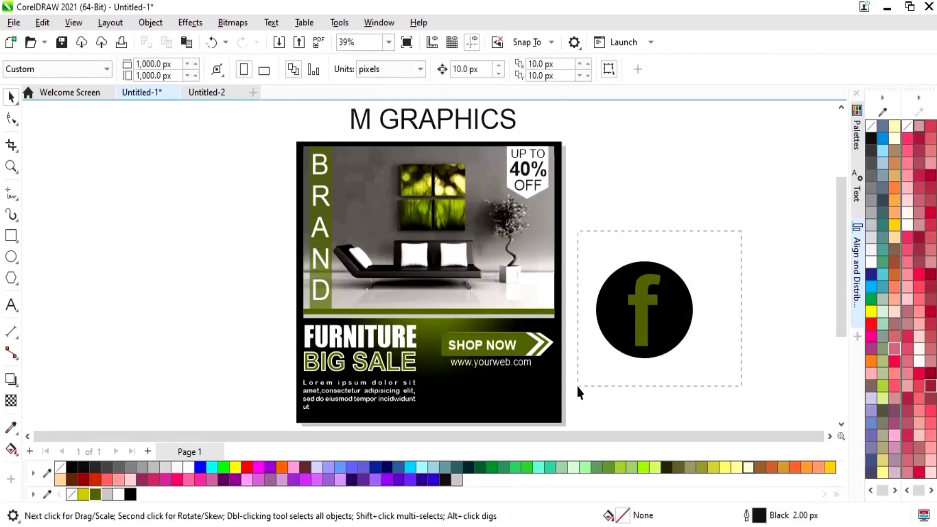
Align the "f" and the black circle on their horizontal and vertical centres
left_click_drag(577, 387, 577, 387)
left_click(860, 292)
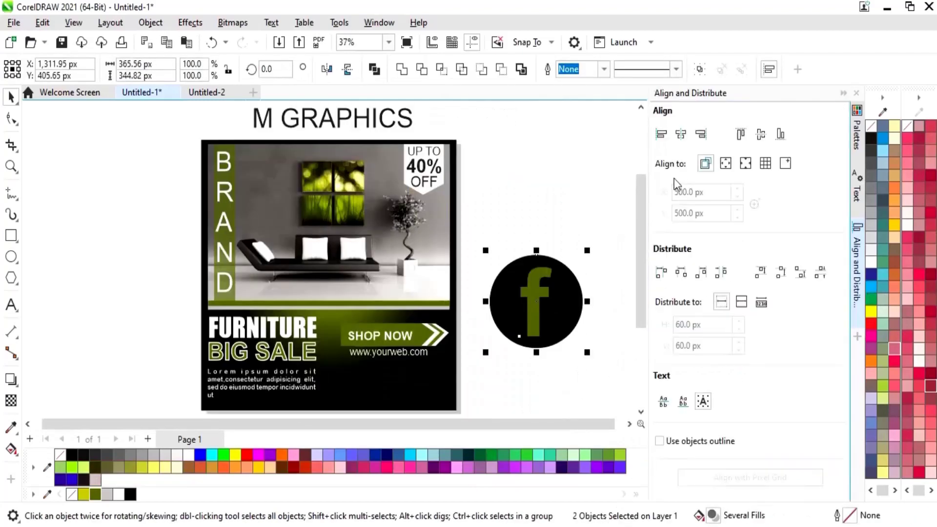
left_click(681, 134)
left_click(759, 136)
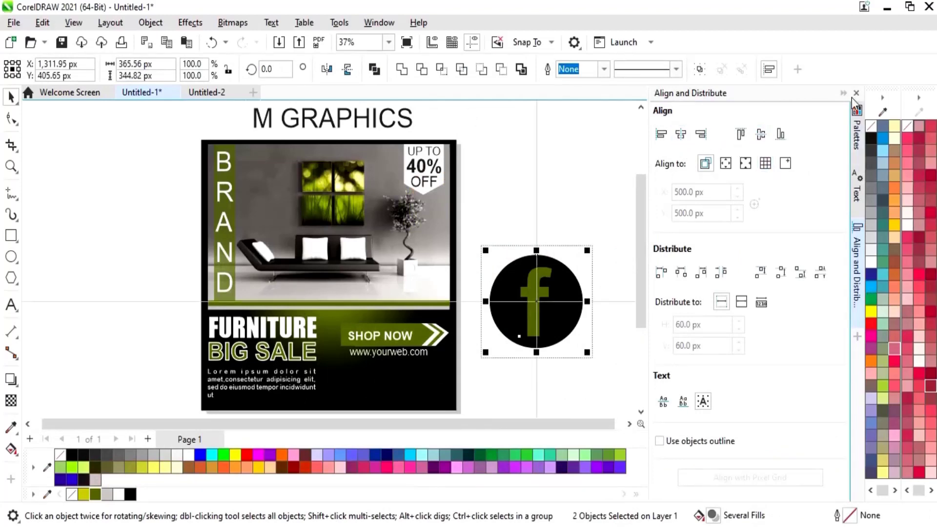
left_click(744, 236)
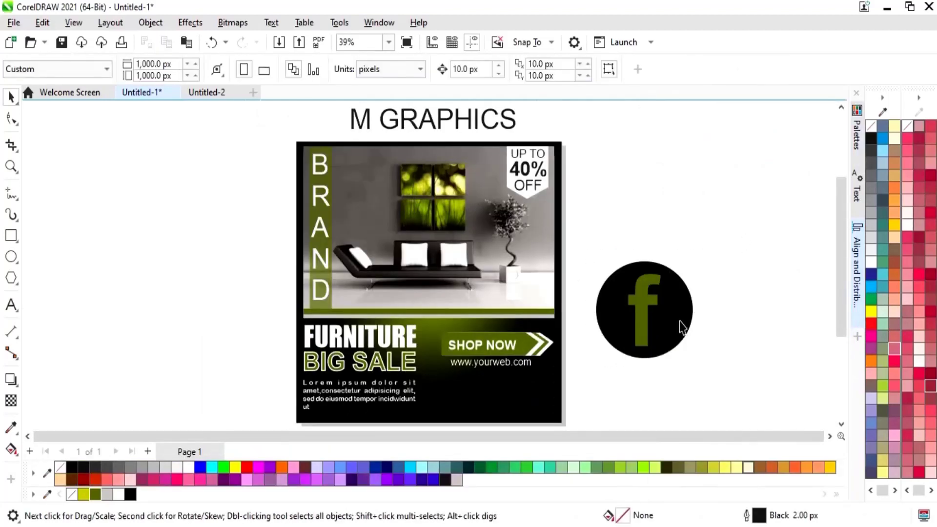
Place a copy of the plain black circle above and to the right of the "f" icon
left_click_drag(682, 327, 768, 228)
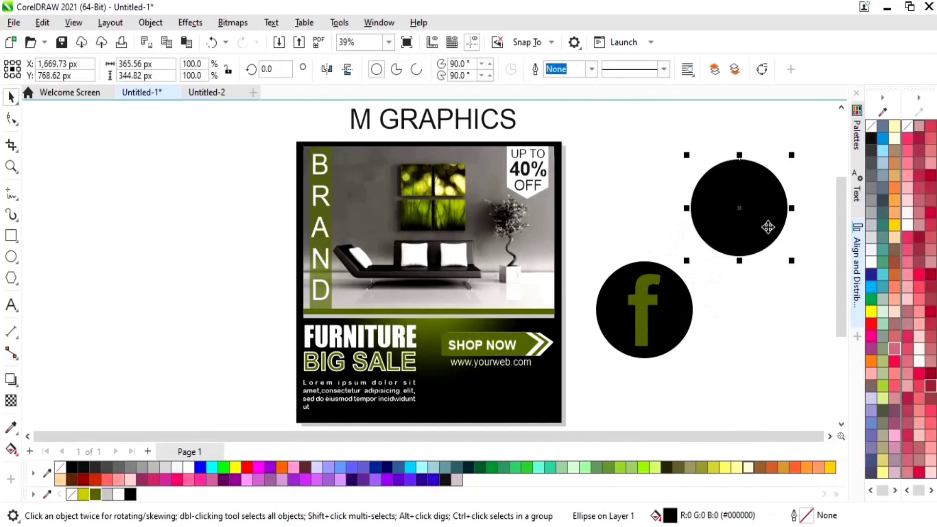
left_click(723, 297)
Shrink the "f" and its circle together to about 146 × 137 px and place them below the website text on the page
mouse_move(714, 368)
left_mouse_down()
mouse_move(670, 350)
mouse_move(638, 357)
left_mouse_up()
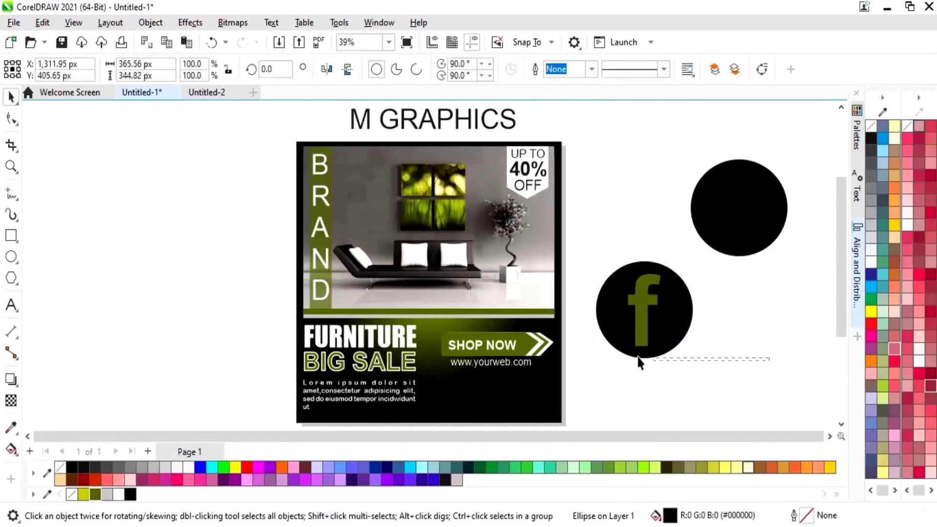
left_click_drag(583, 259, 587, 254)
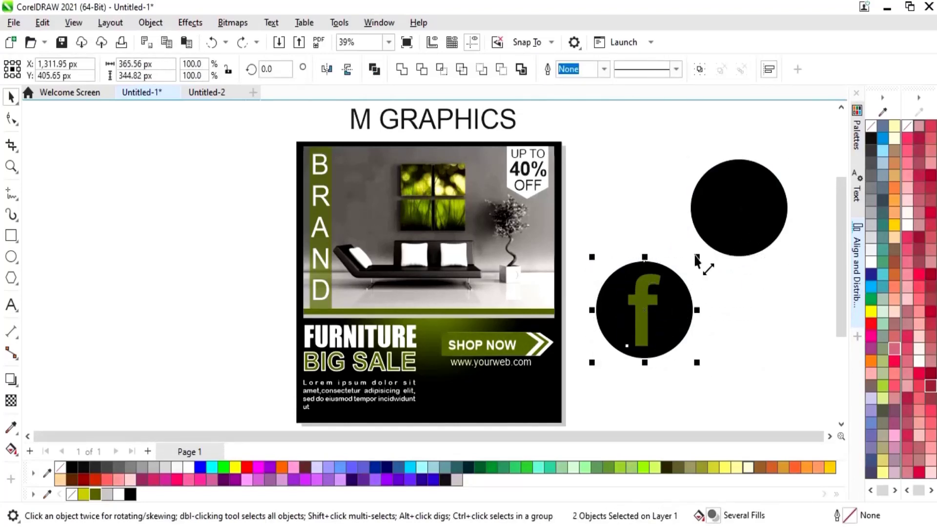
left_click_drag(697, 257, 497, 374)
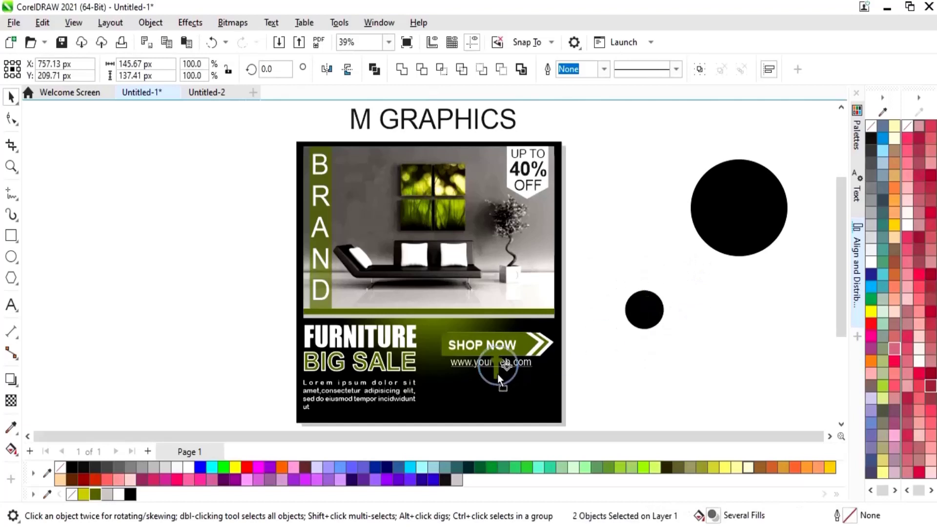
left_click_drag(457, 400, 457, 400)
left_click(655, 362)
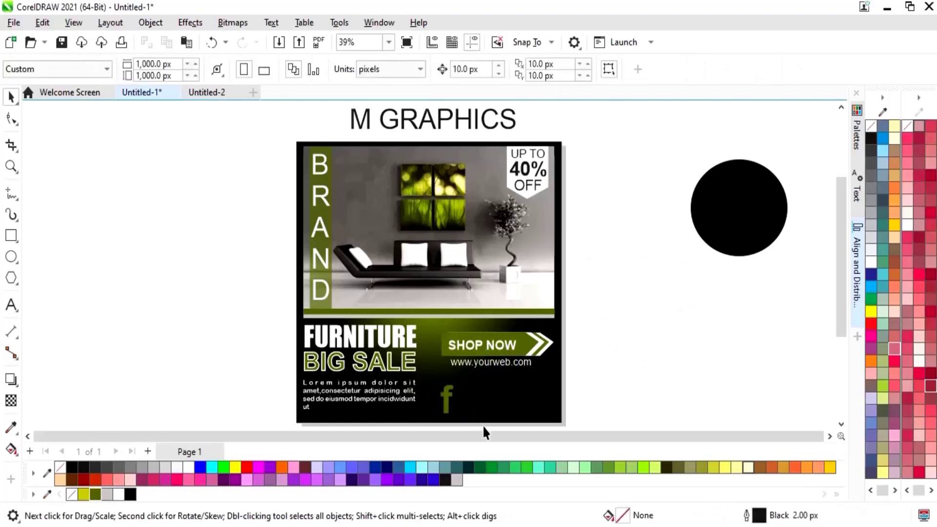
Fill the circle behind the "f" white and move the spare black circle closer to the page
left_click(461, 408)
left_click(118, 495)
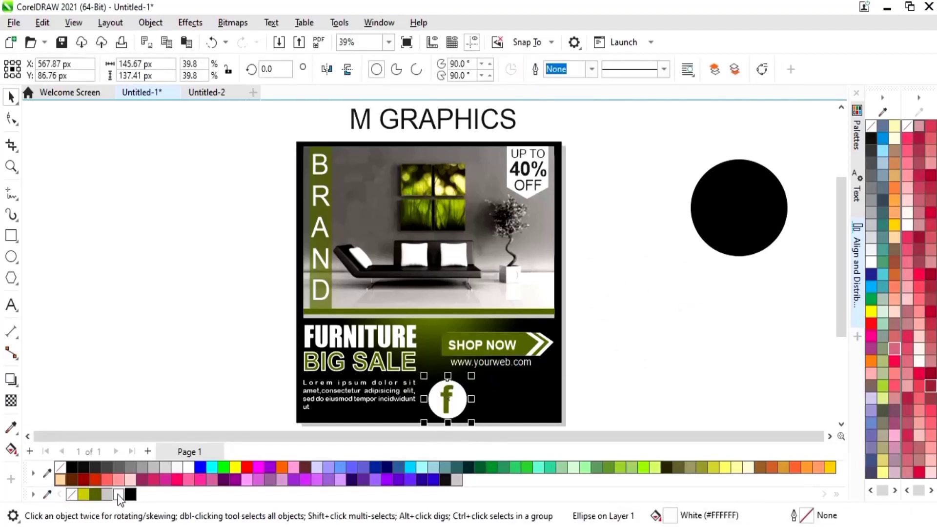
scroll(652, 209, "right", 2)
left_click(653, 210)
left_click_drag(653, 210, 574, 202)
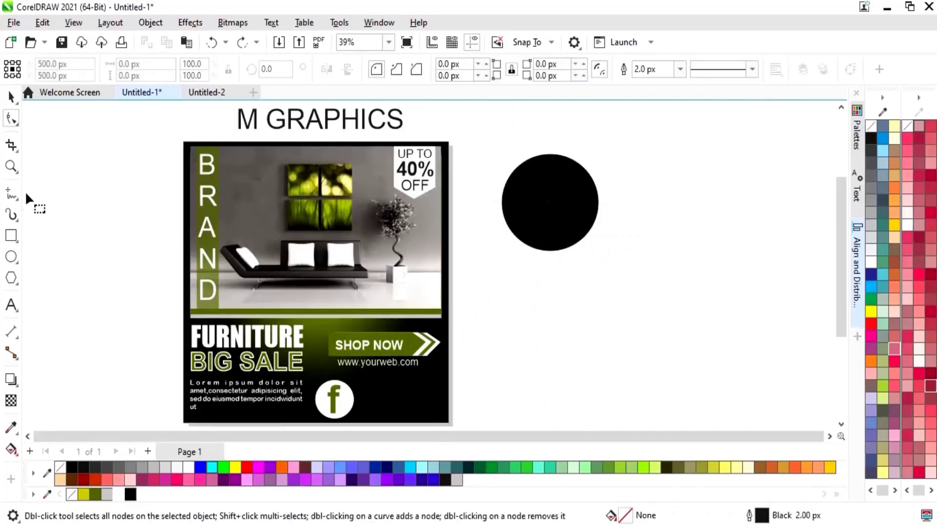
Draw a rectangle about 316 × 283 px beside the page and round its corners to a radius of about 60 px
left_click(12, 237)
left_click_drag(544, 281, 629, 361)
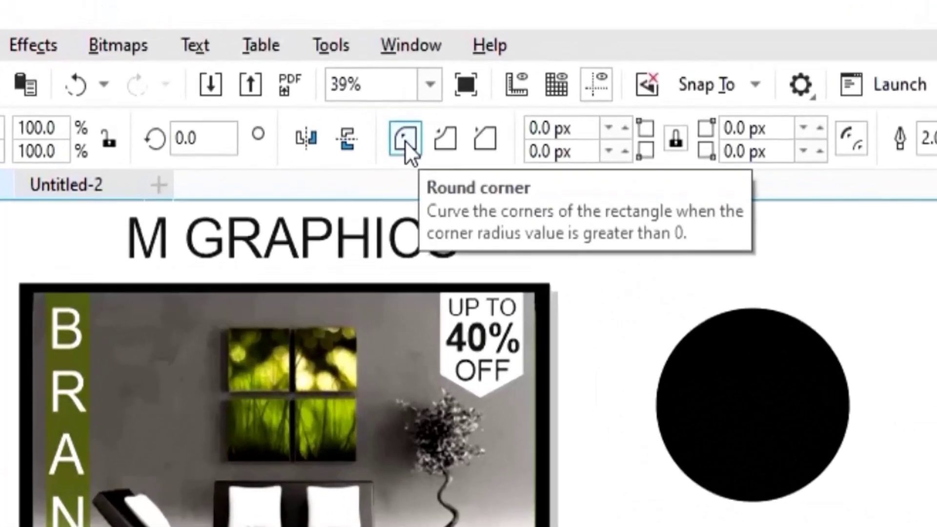
left_click(405, 141)
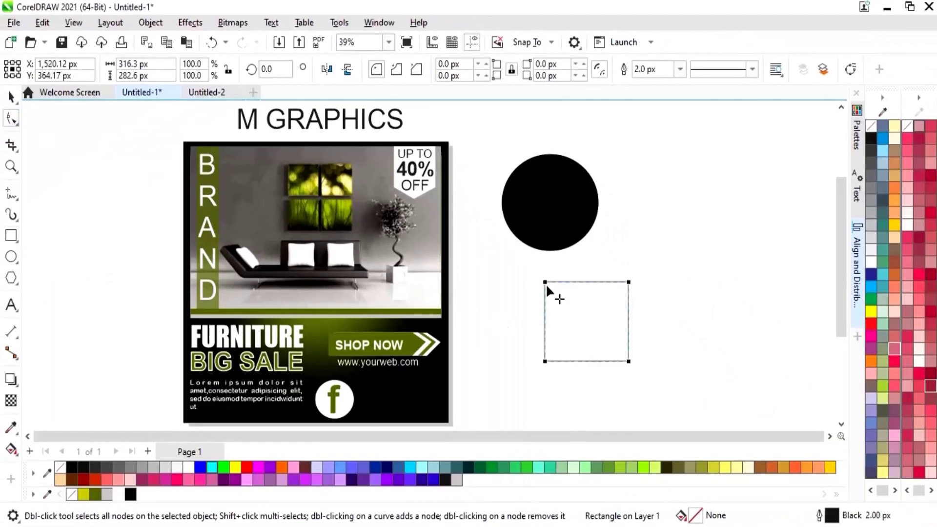
left_click_drag(546, 283, 560, 283)
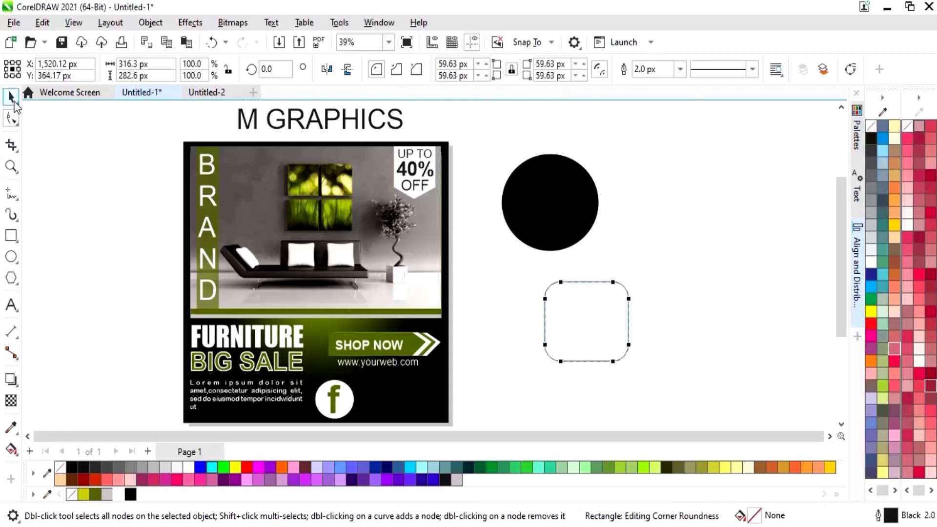
left_click(12, 97)
Add a smaller concentric copy inside the rounded rectangle
left_click(633, 305)
left_click(625, 304)
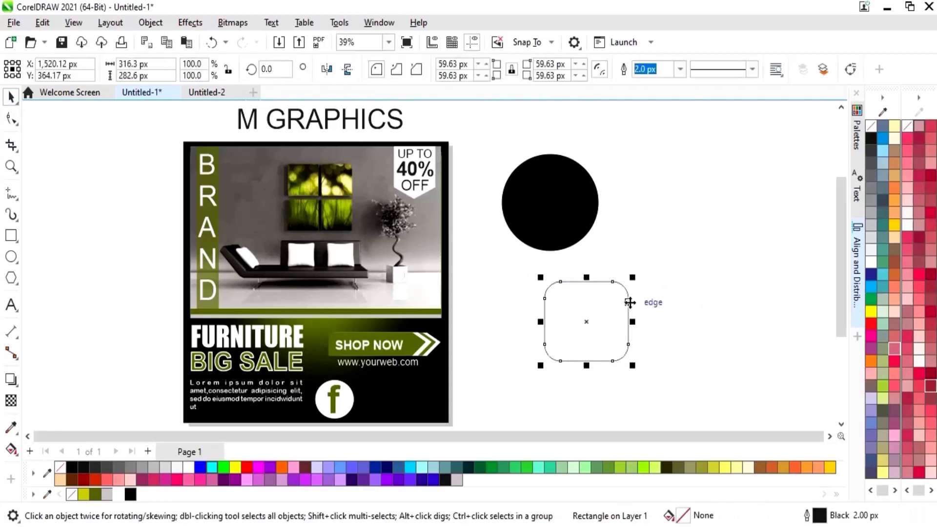
left_click_drag(633, 282, 627, 286)
left_click(686, 269)
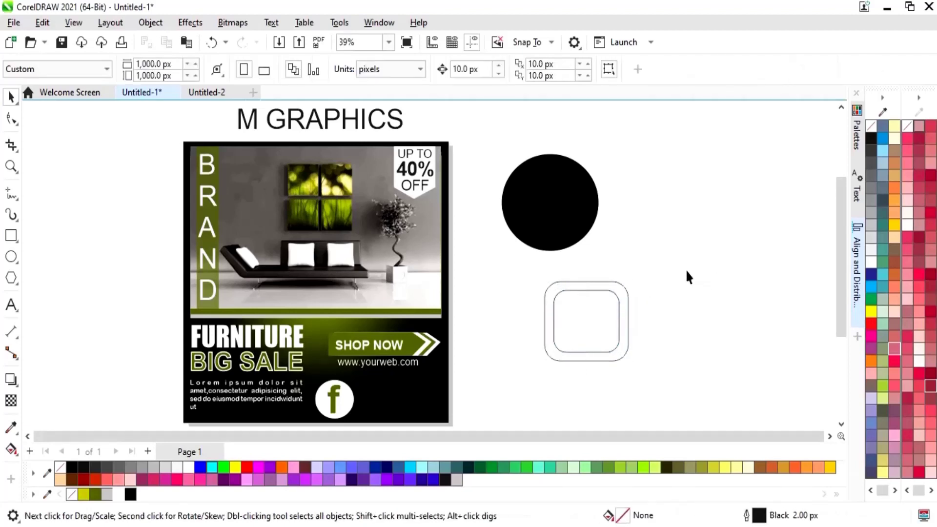
Combine the two rounded rectangles into one frame, filled olive green R89 G105 B1 with no outline
left_click_drag(682, 266, 523, 377)
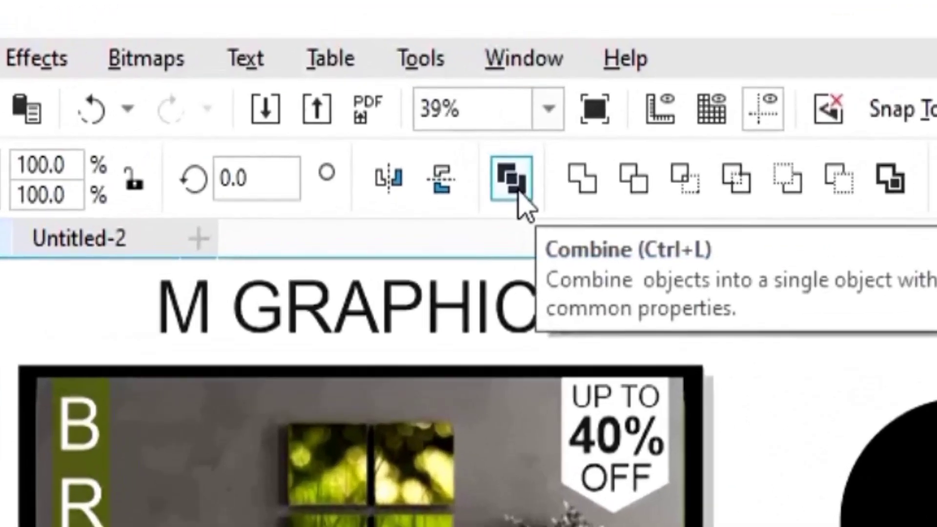
left_click(520, 197)
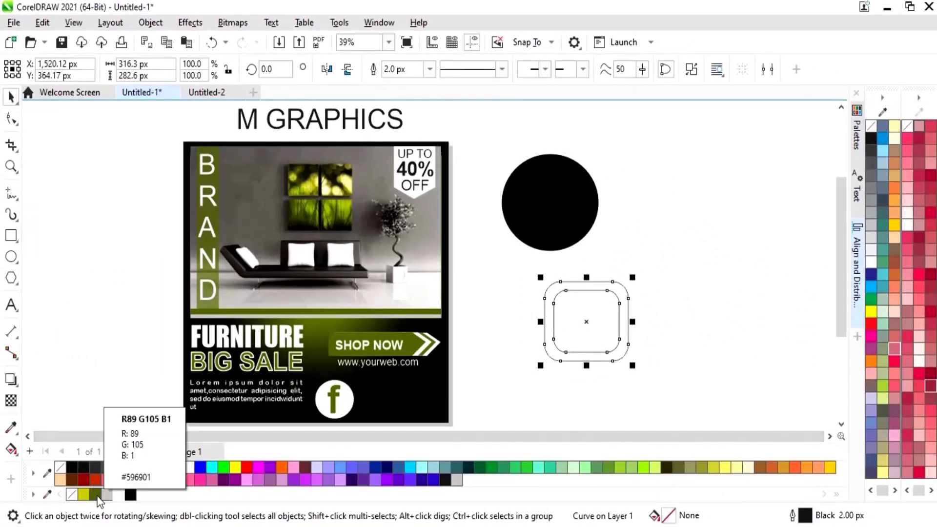
left_click(96, 494)
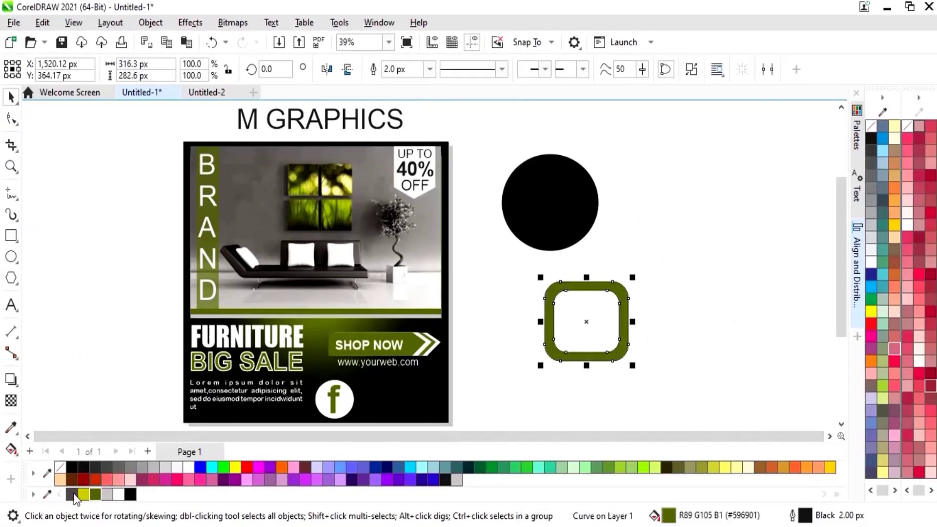
left_click(573, 393)
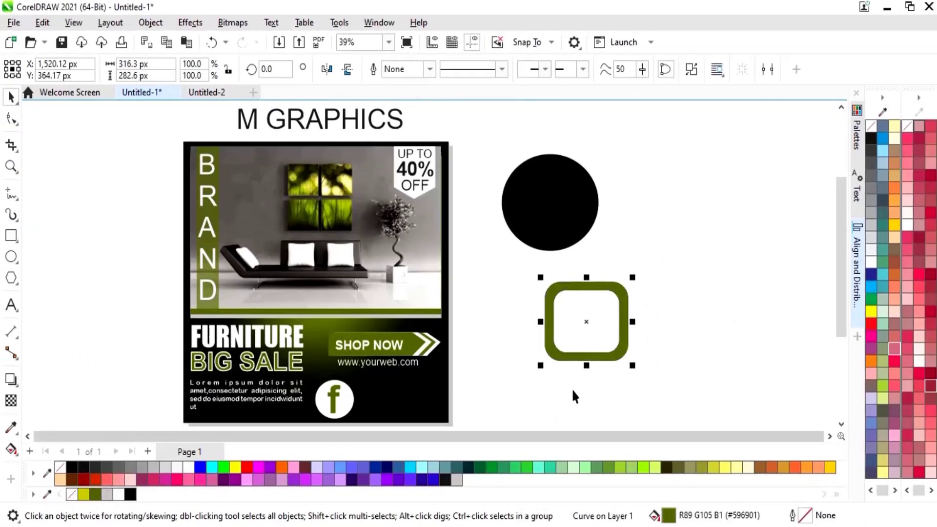
Draw a near-circular ellipse about 231 × 218 px beside the frame and add a concentric copy of about 176 × 166 px
left_click(11, 256)
left_click_drag(667, 288, 736, 358)
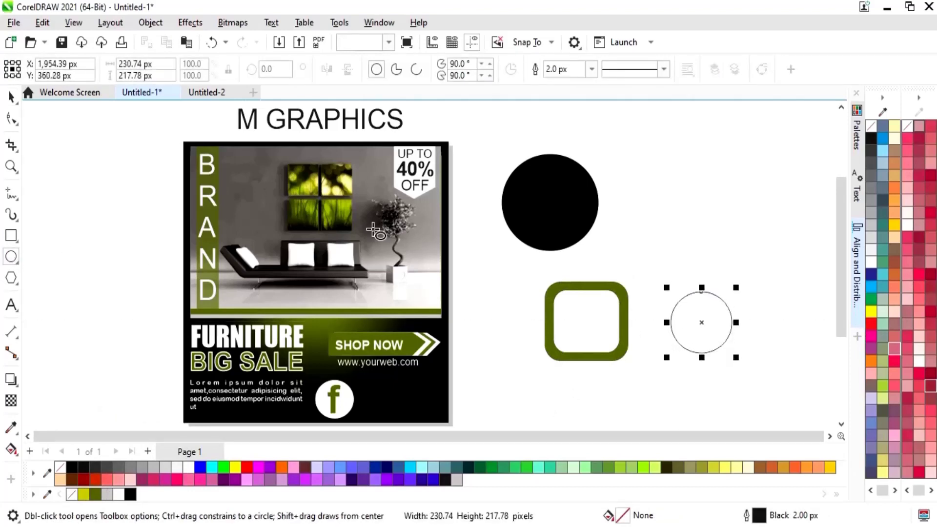
left_click(11, 98)
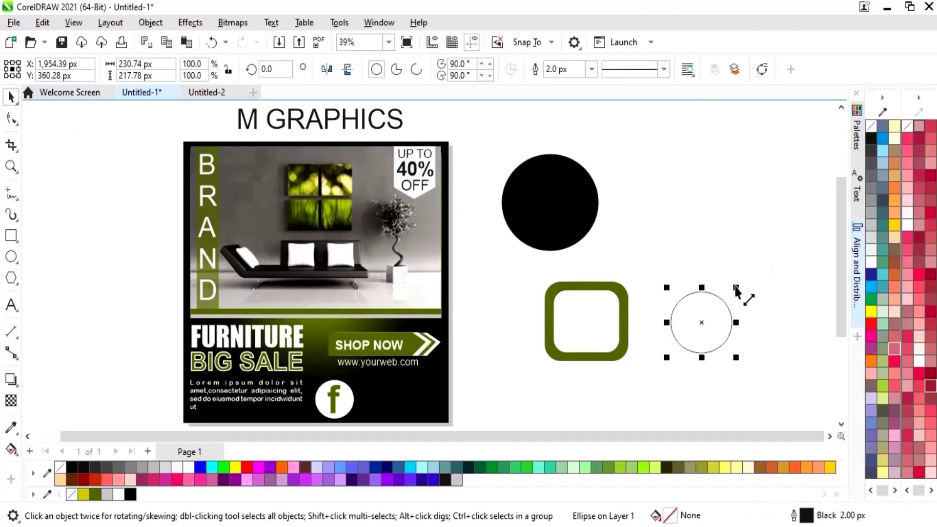
left_click_drag(737, 288, 731, 293)
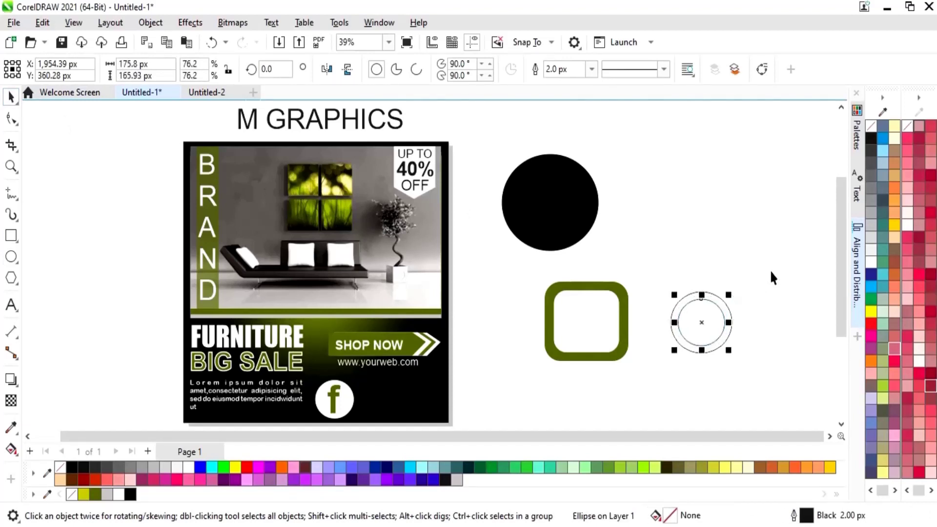
Combine the two ellipses into a ring, filled olive green R89 G105 B1 with no outline
left_click_drag(674, 377, 660, 376)
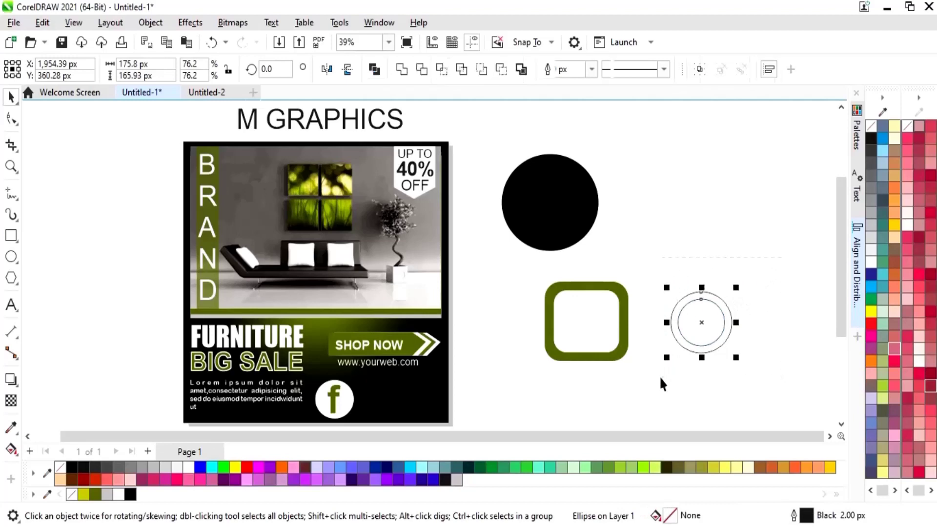
left_click(374, 70)
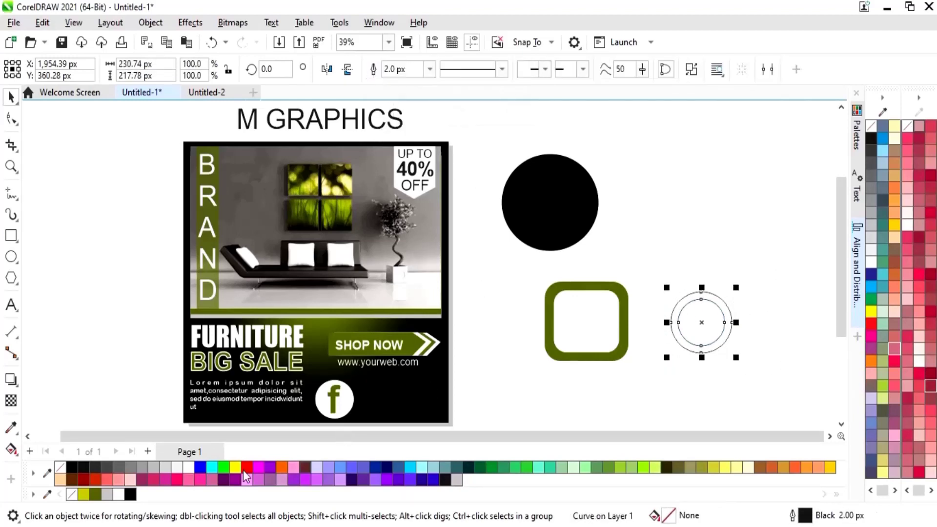
left_click(96, 495)
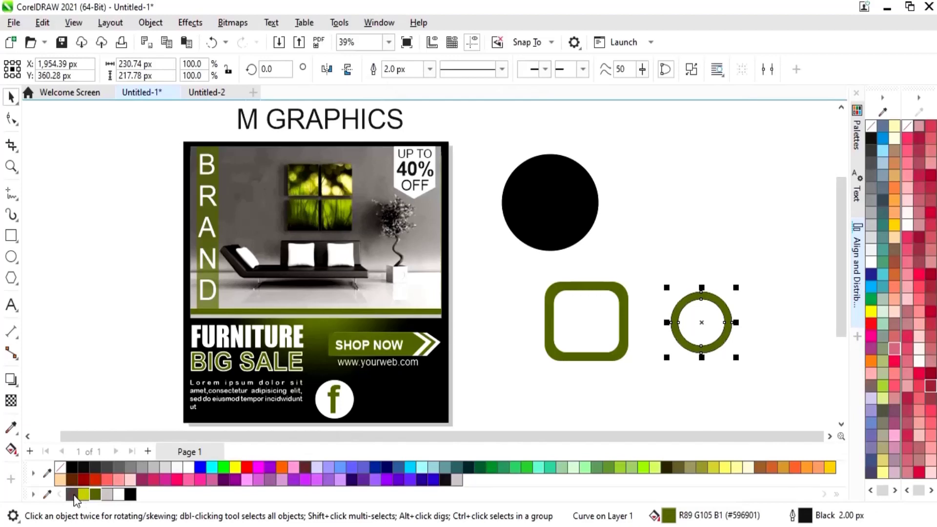
right_click(74, 495)
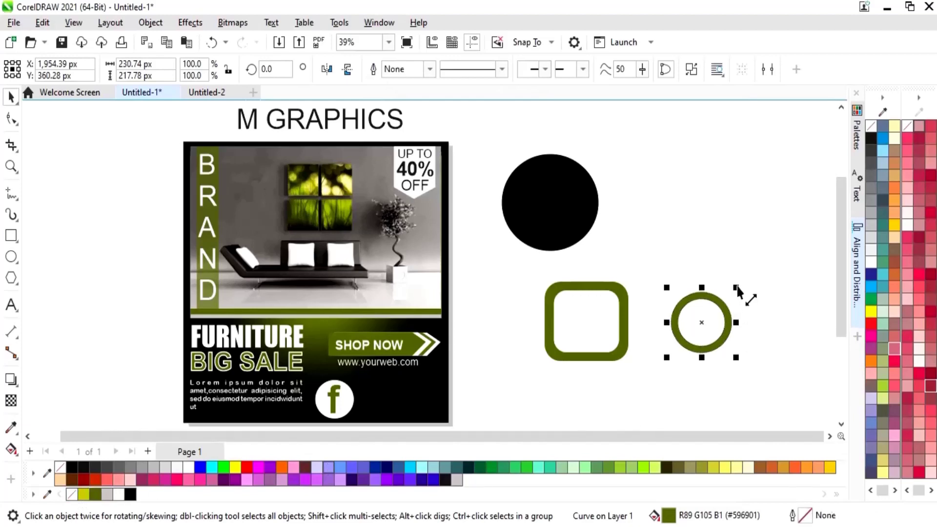
Shrink the ring to about 161 × 152 px and move it into the middle of the rounded frame
mouse_move(737, 290)
left_mouse_down()
mouse_move(737, 303)
mouse_move(726, 299)
left_mouse_up()
left_click(595, 323)
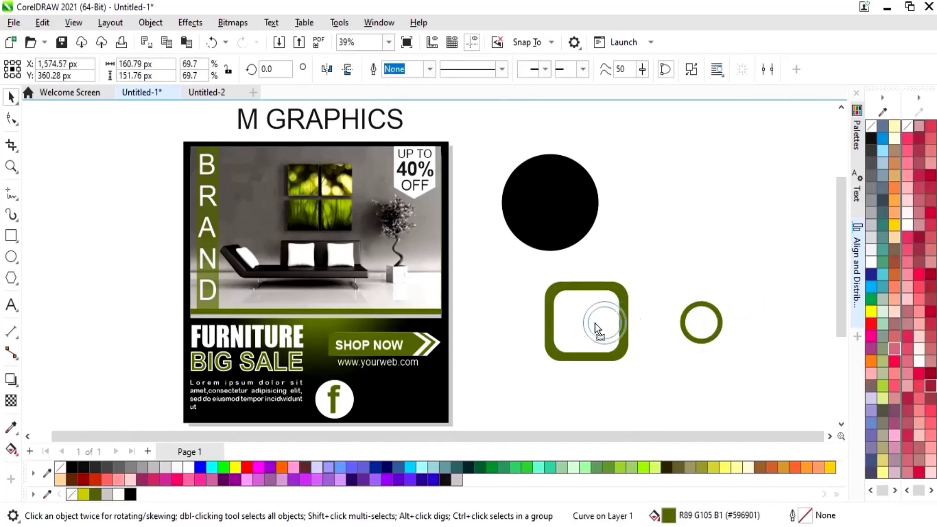
left_click_drag(596, 324, 584, 323)
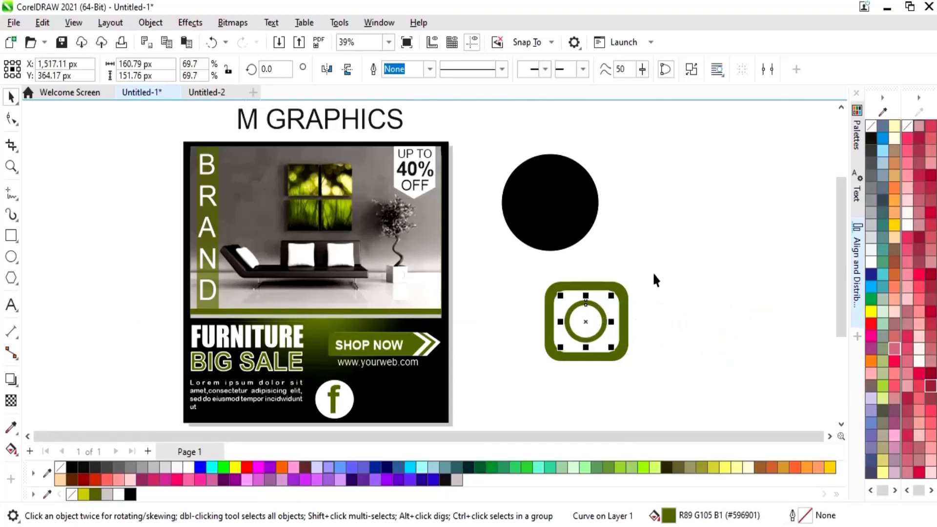
Align the ring and the rounded frame on their centres
left_click_drag(657, 270, 518, 379)
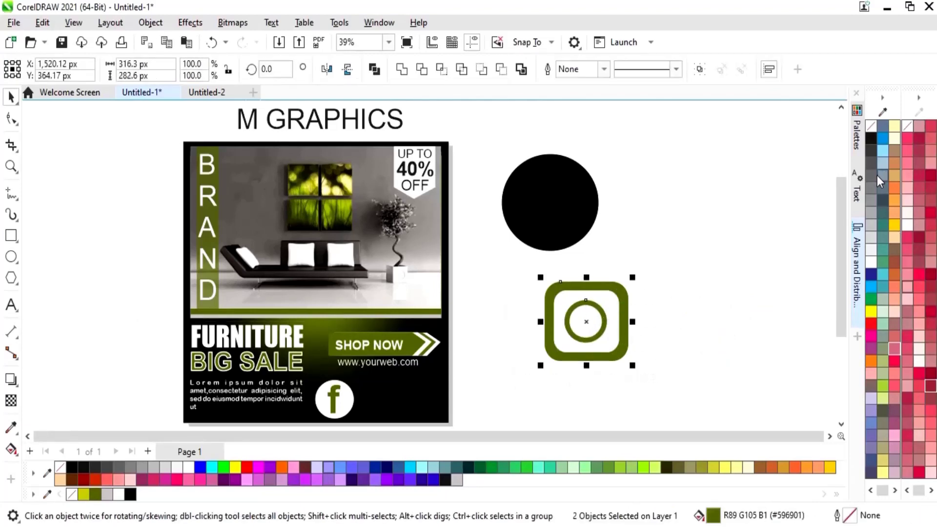
left_click(857, 269)
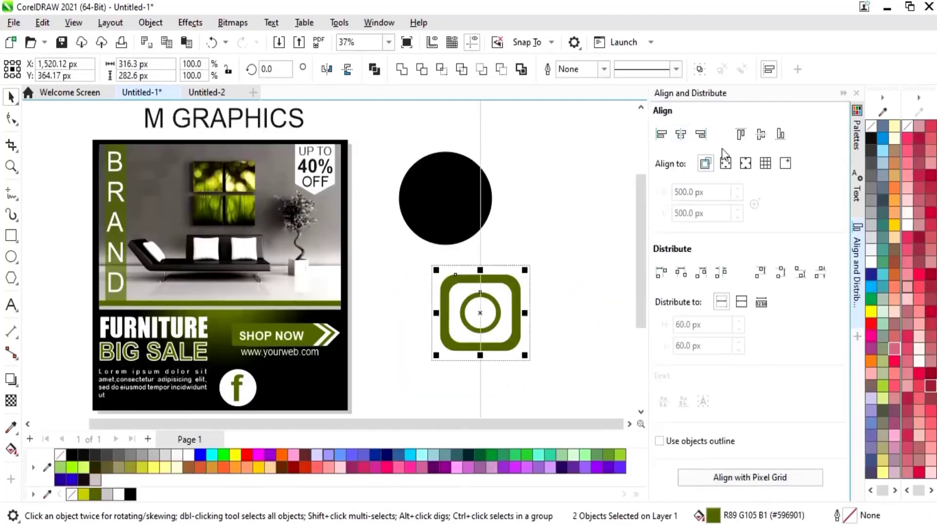
left_click(845, 94)
left_click(717, 247)
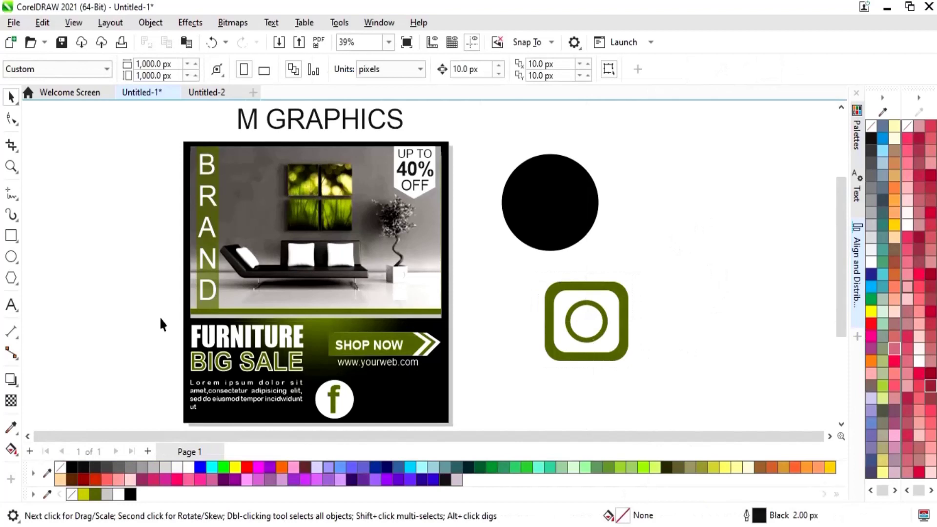
Copy the black circle to its right and shrink the copy to about 39 × 37 px
left_click(580, 205)
left_click_drag(557, 207, 698, 226)
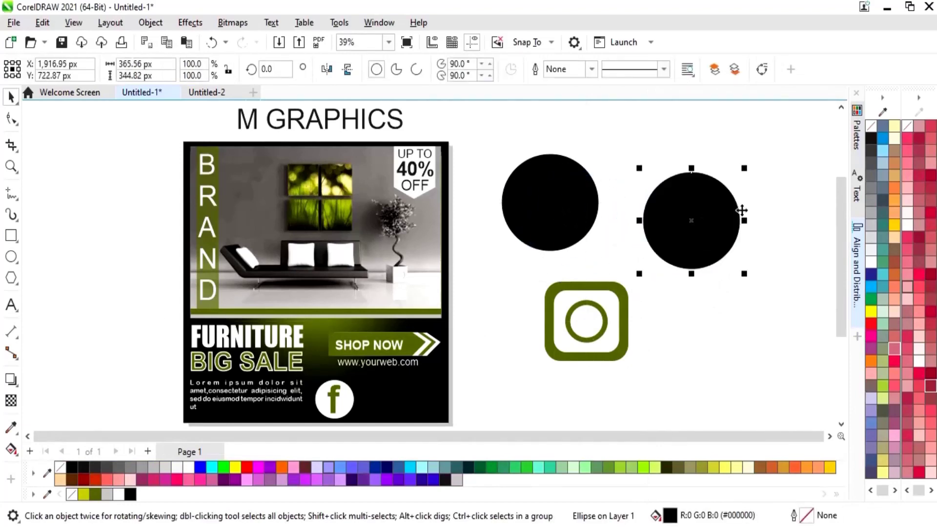
left_click_drag(744, 168, 706, 216)
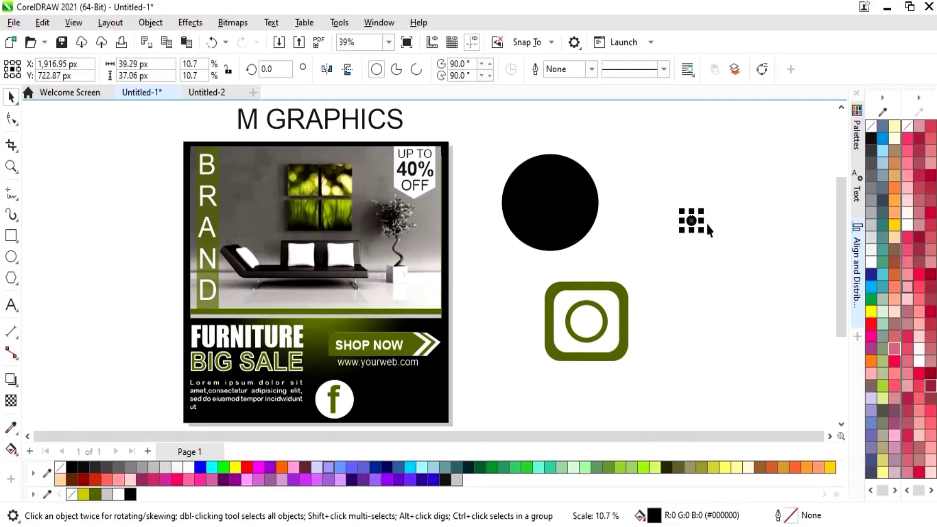
Place the small circle in the upper-right corner of the rounded camera frame and fill it olive green R89 G105 B1
left_click_drag(612, 304, 612, 305)
left_click(93, 496)
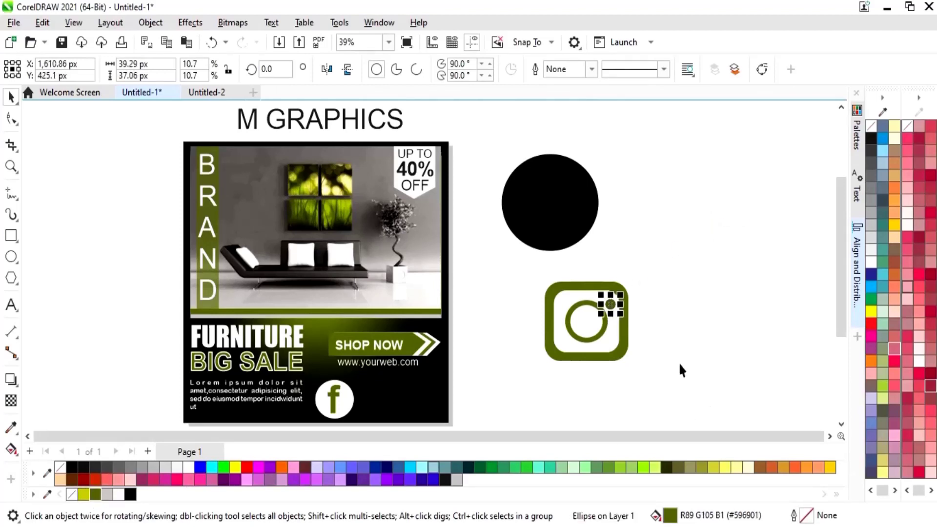
left_click(717, 366)
Move the whole camera logo onto the large black circle and shrink it to fit inside, centred
left_click_drag(533, 283, 534, 283)
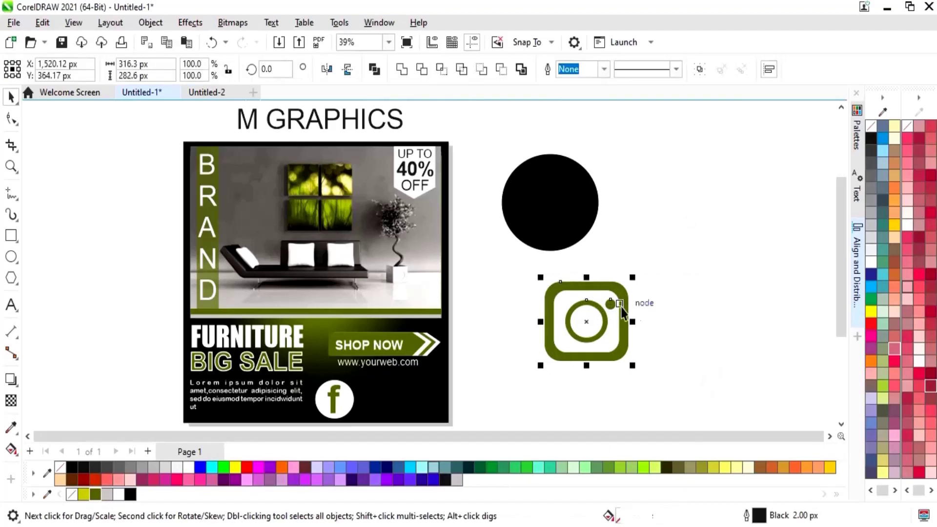
left_click_drag(626, 334, 590, 210)
left_click_drag(602, 161, 597, 185)
left_click(572, 272)
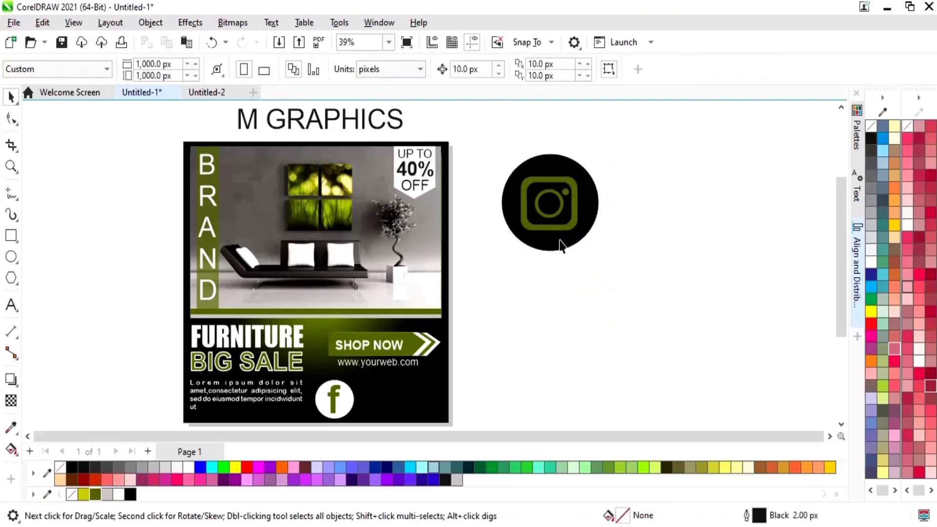
Copy the black circle to the lower right of the Instagram icon and draw a rectangle about 249 × 158 px beside it
left_click_drag(560, 240, 696, 324)
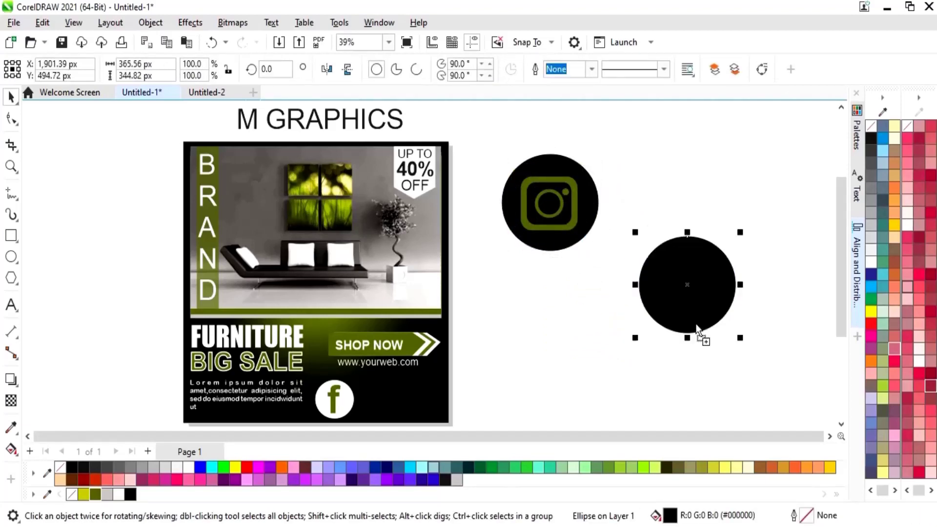
left_click(11, 235)
mouse_move(508, 356)
left_mouse_down()
mouse_move(541, 383)
mouse_move(593, 402)
mouse_move(574, 400)
left_mouse_up()
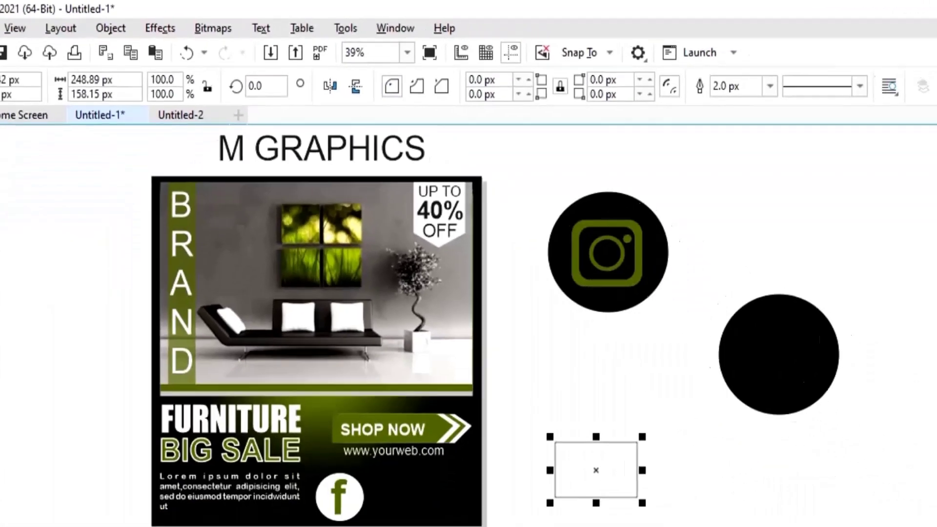
Round all four corners of the new rectangle to a radius of about 31 px
left_click(12, 121)
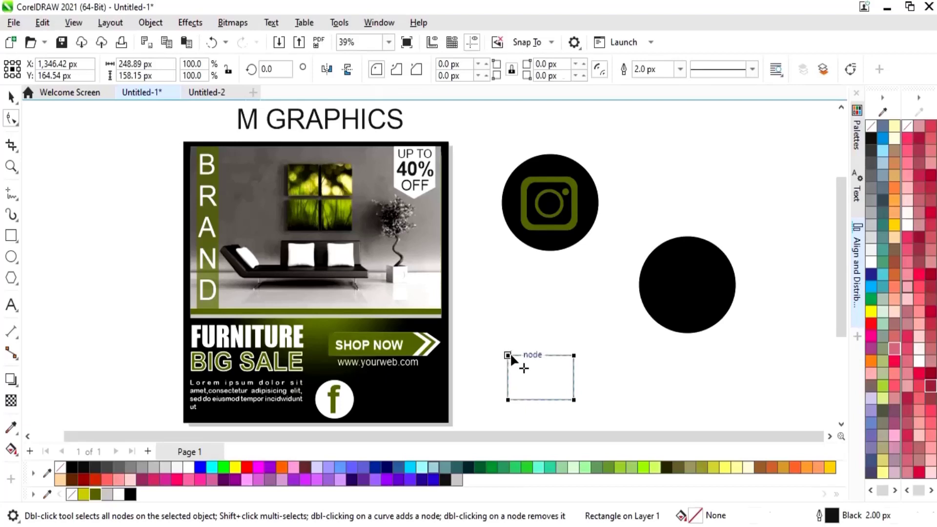
left_click_drag(506, 356, 517, 358)
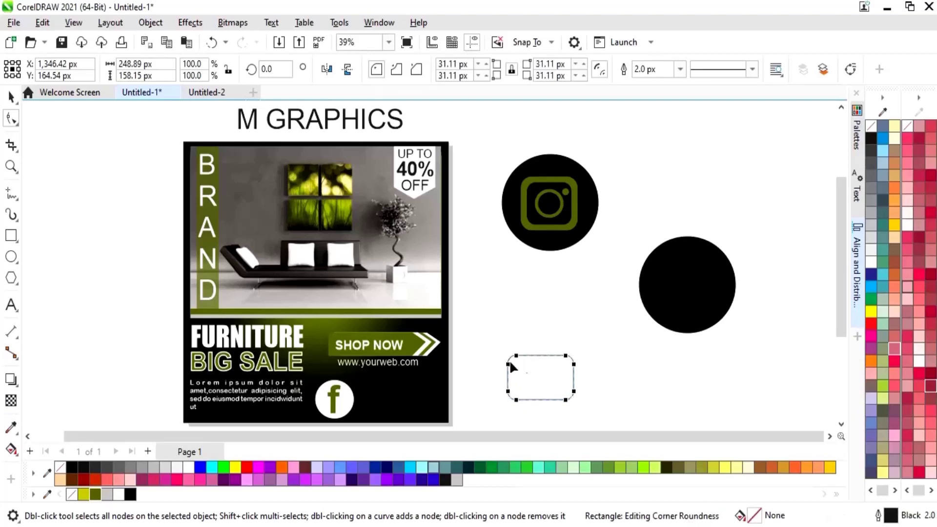
left_click(11, 100)
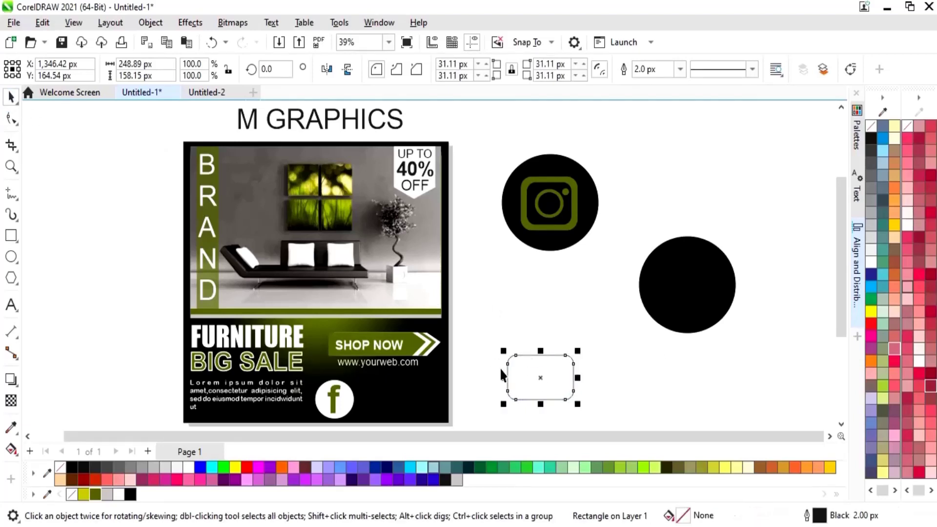
Fill the rounded rectangle olive green R89 G105 B1 without an outline and centre it on the copied black circle
left_click(95, 494)
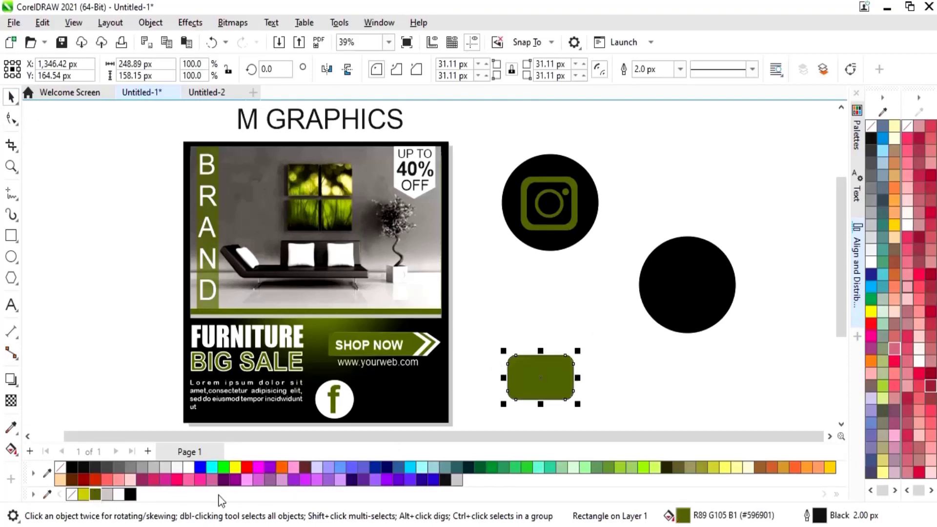
right_click(73, 495)
left_click_drag(542, 386, 690, 294)
left_click(589, 352)
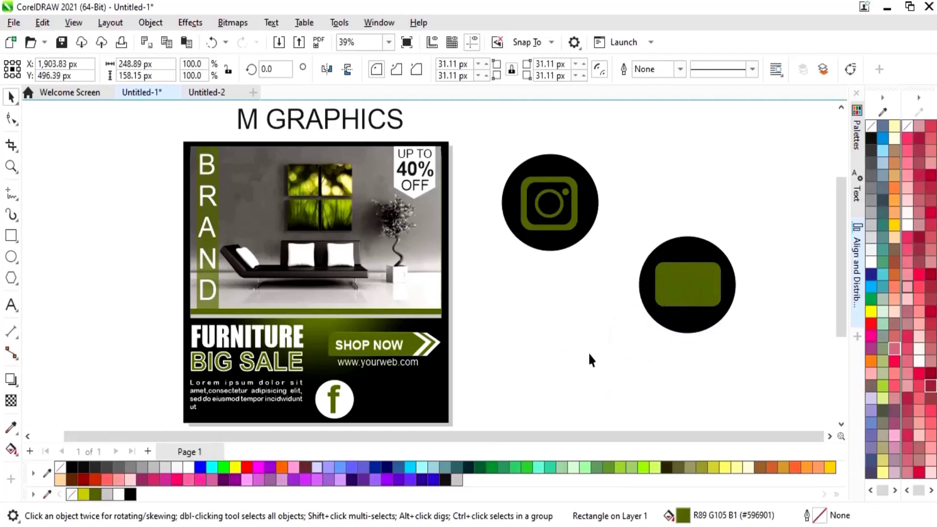
Draw a small rectangle about 91 × 88 px in the empty area and convert it to curves
left_click(10, 235)
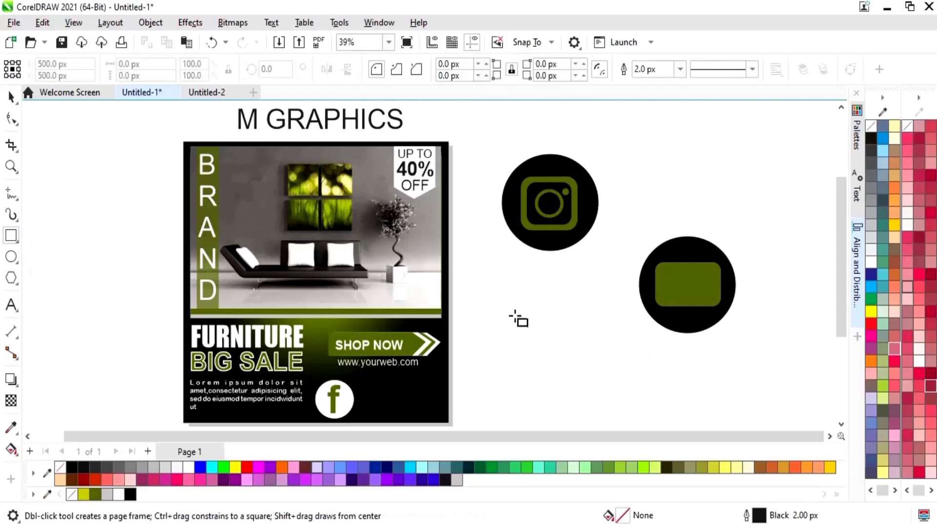
left_click_drag(514, 313, 539, 337)
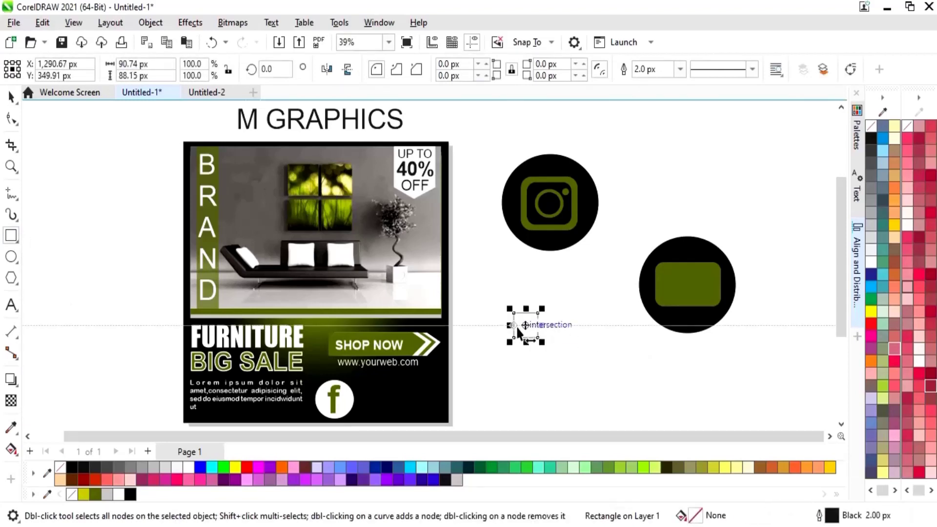
right_click(525, 327)
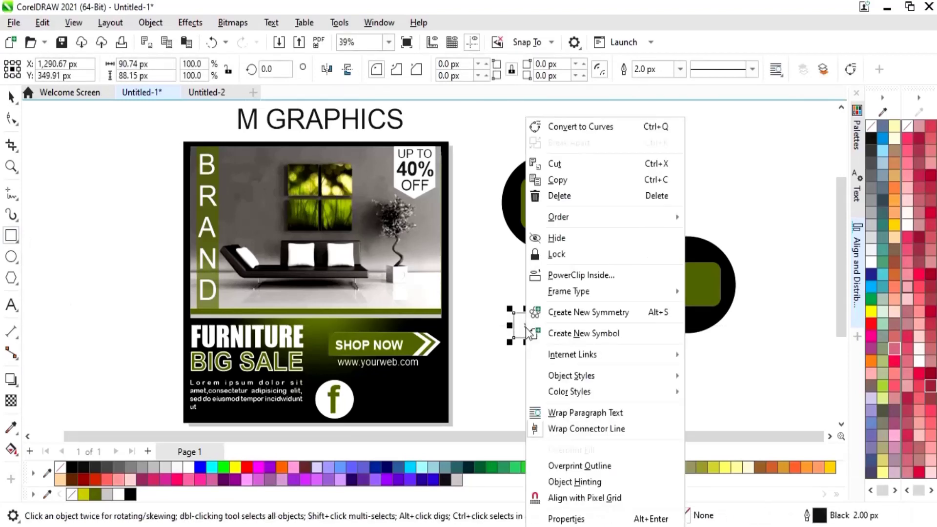
left_click(584, 133)
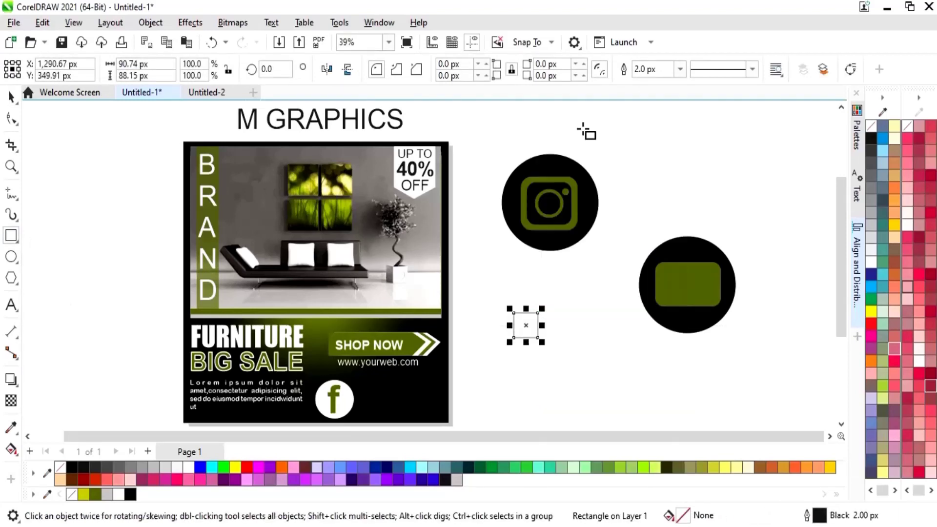
Reshape the small rectangle into a play triangle by adding a right-side midpoint node, deleting both right corners and pulling the tip inward
left_click(12, 119)
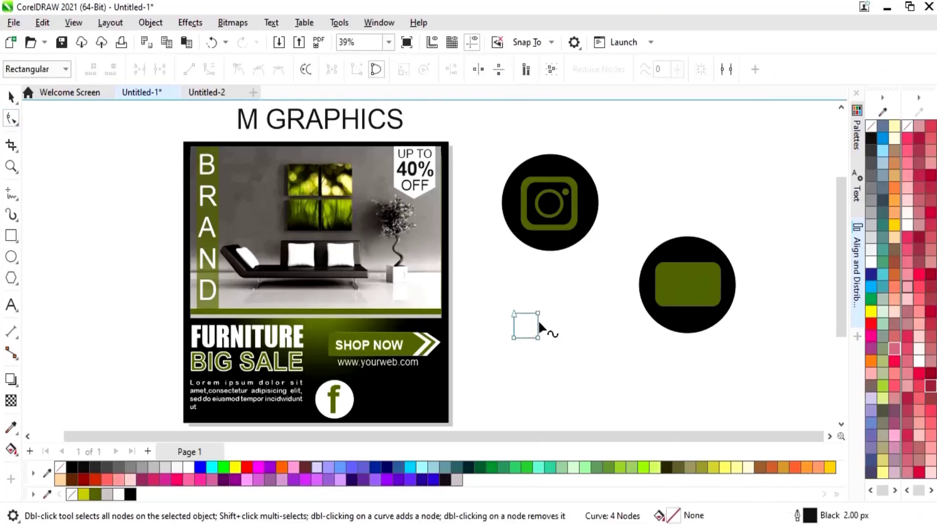
left_click(538, 323)
right_click(538, 323)
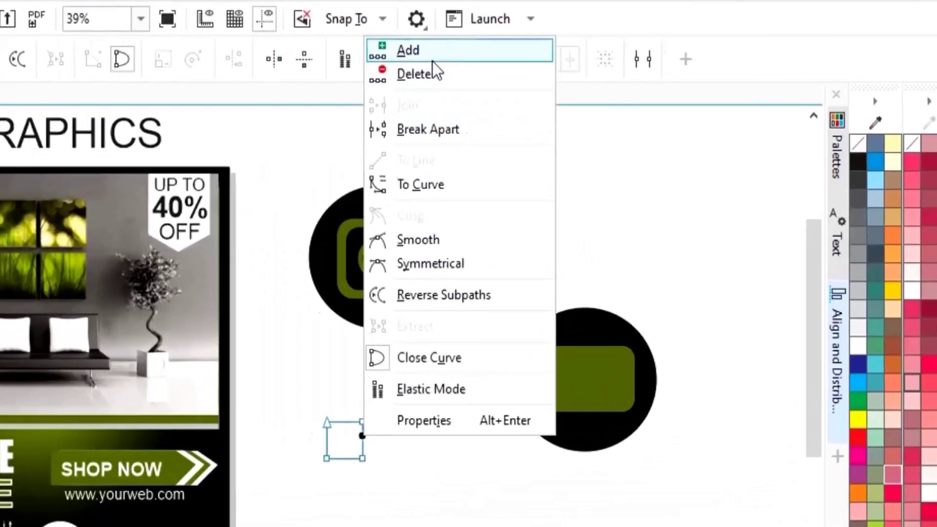
left_click(562, 66)
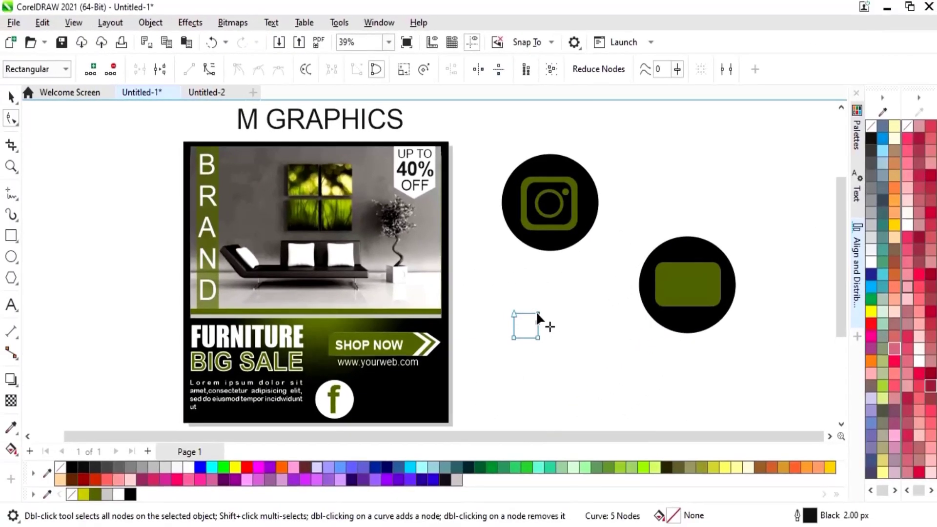
right_click(384, 424)
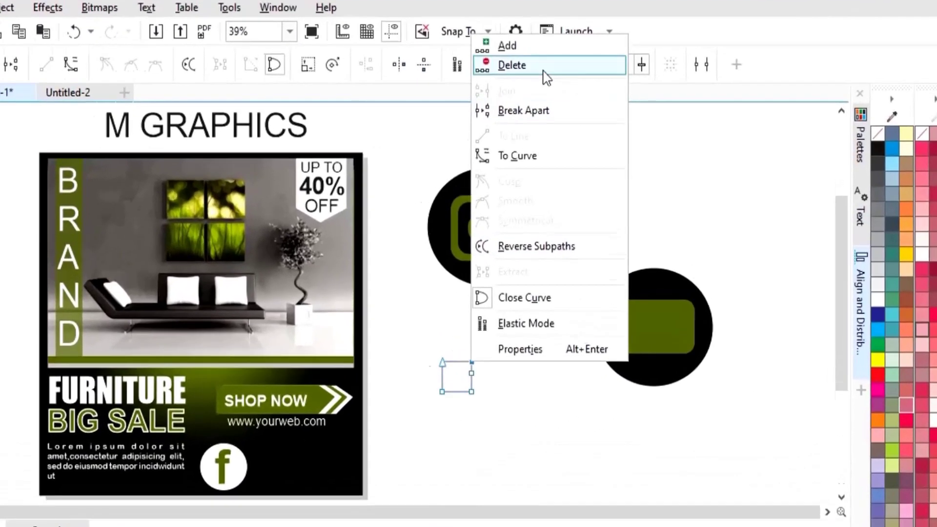
left_click(544, 71)
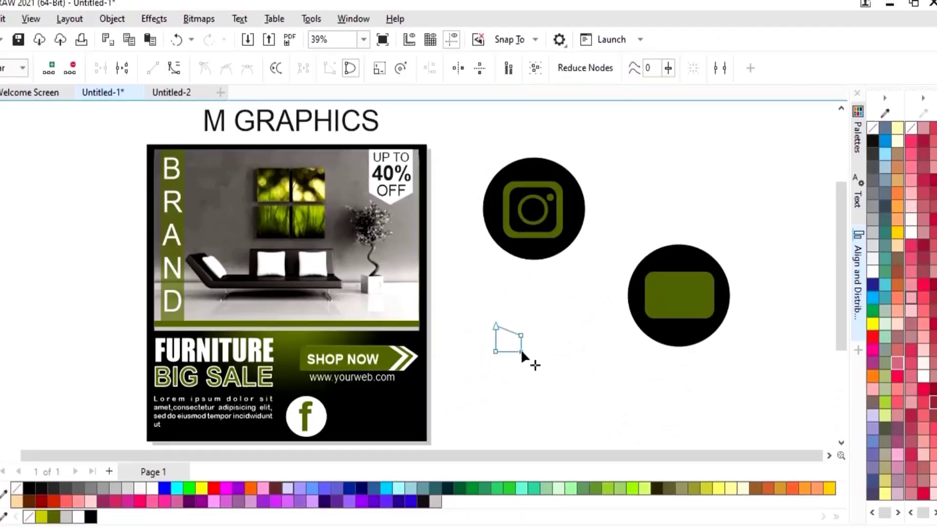
right_click(472, 389)
left_click(572, 94)
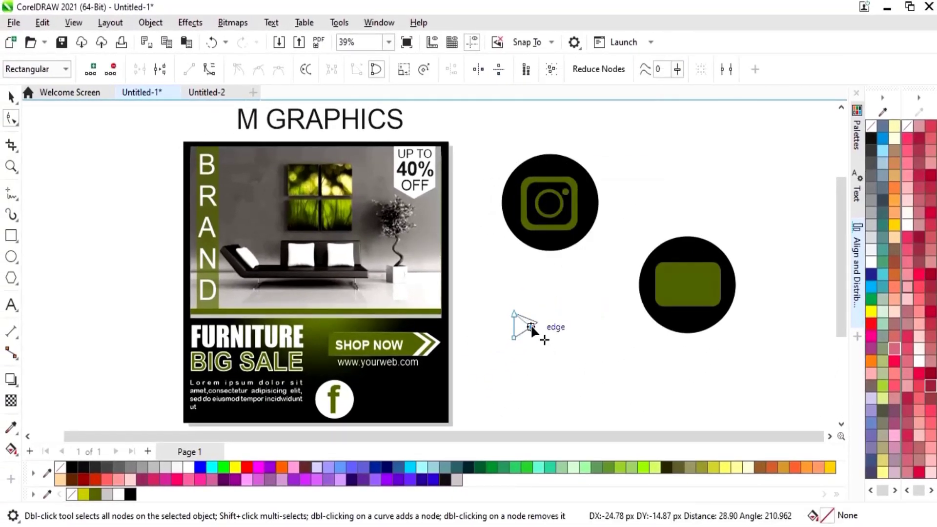
left_click_drag(531, 324, 532, 325)
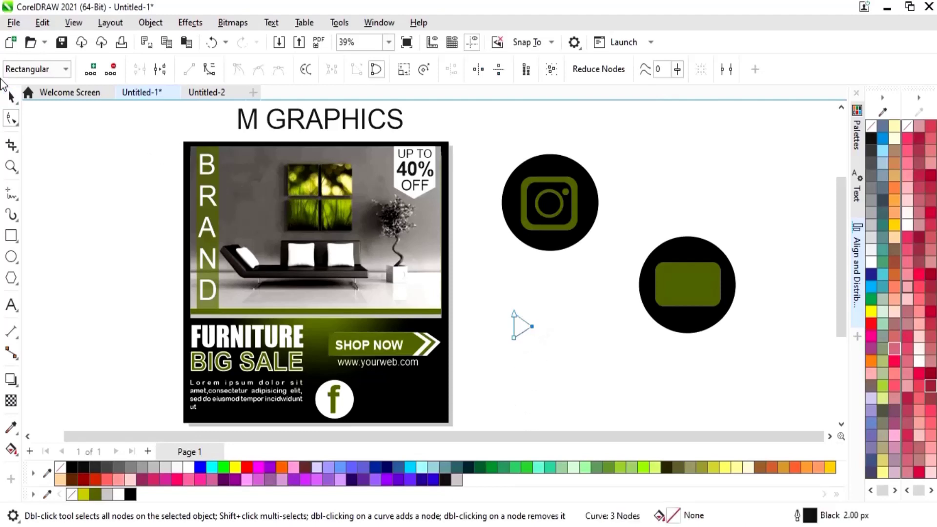
Fill the play triangle white, centre it on the green rounded rectangle and remove its outline
left_click(11, 97)
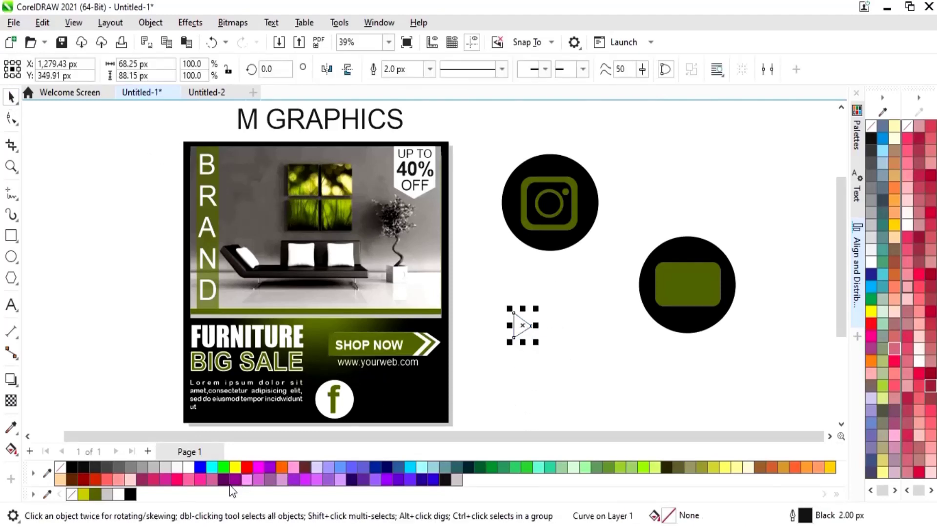
left_click(118, 494)
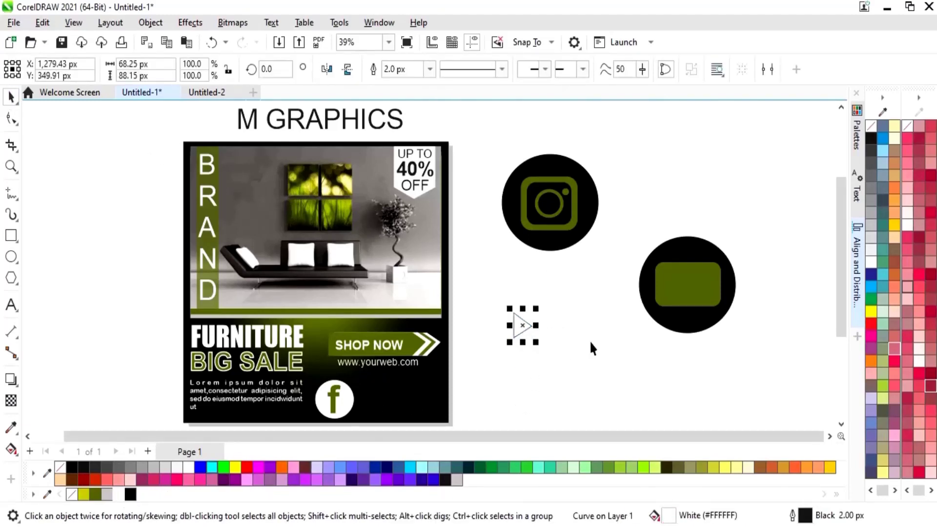
left_click_drag(525, 327, 694, 284)
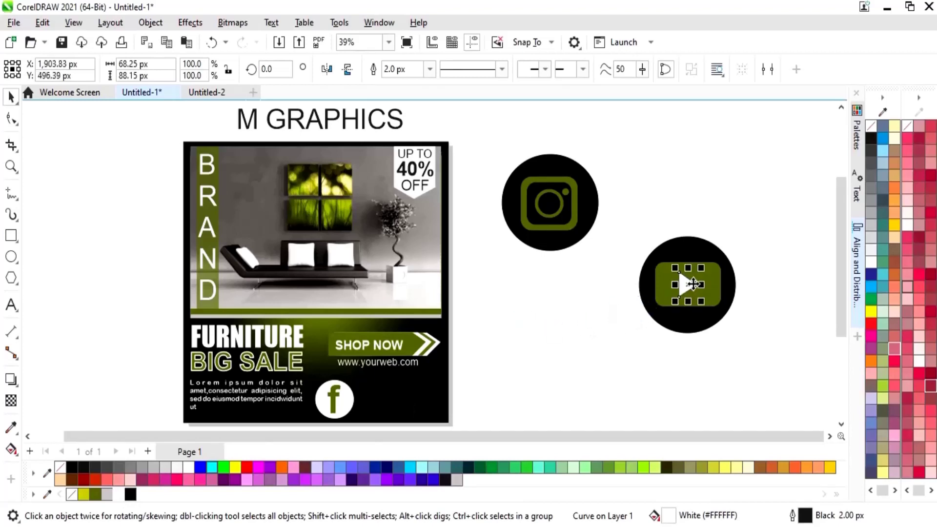
right_click(72, 495)
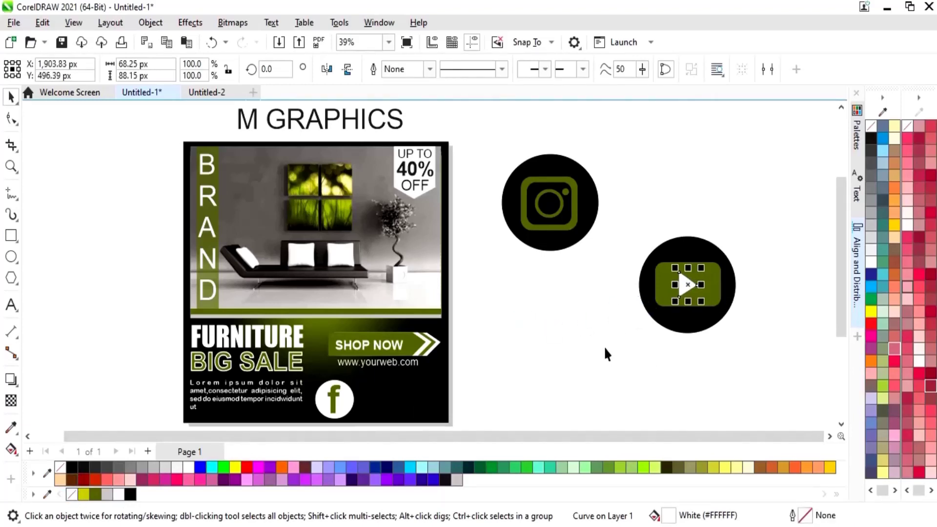
left_click(626, 328)
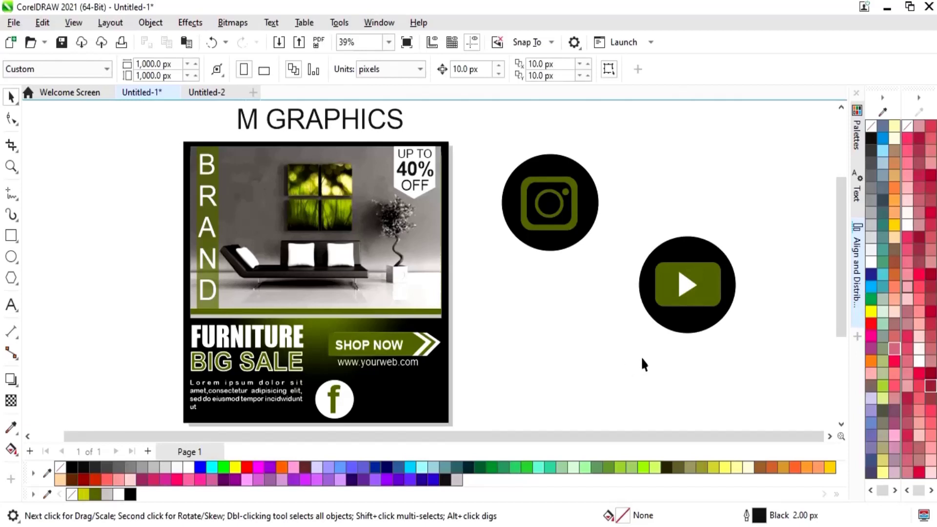
Shrink the Instagram icon to about 146 × 138 px beside the Facebook icon and fill its circle white
left_click_drag(616, 142, 385, 402)
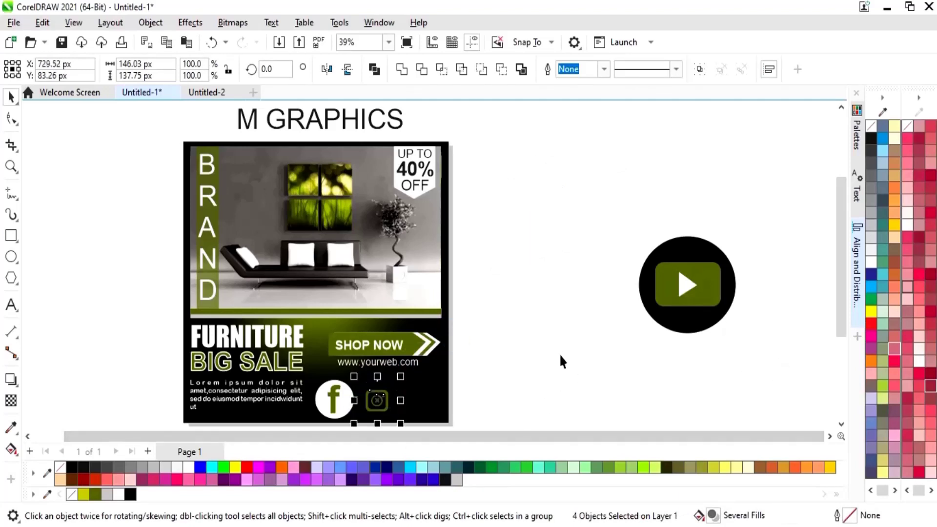
left_click(496, 385)
left_click(384, 395)
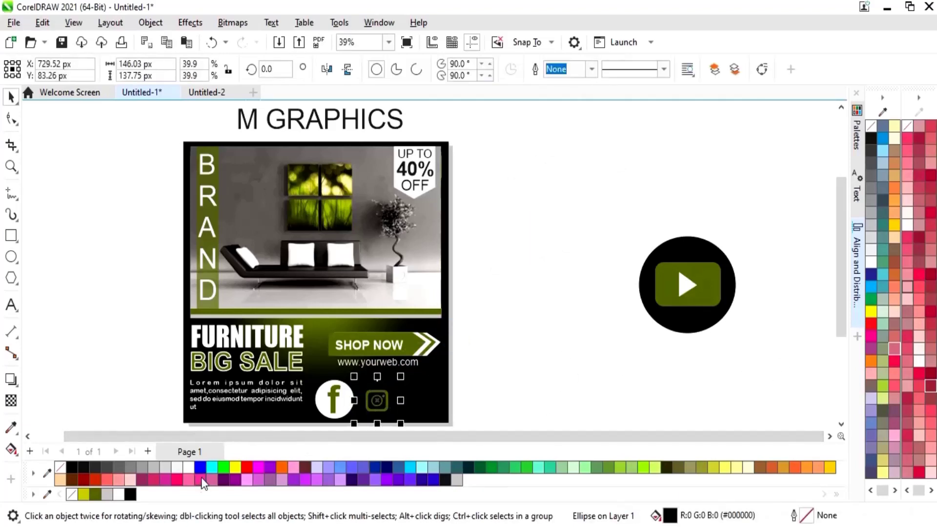
left_click(118, 495)
left_click(594, 341)
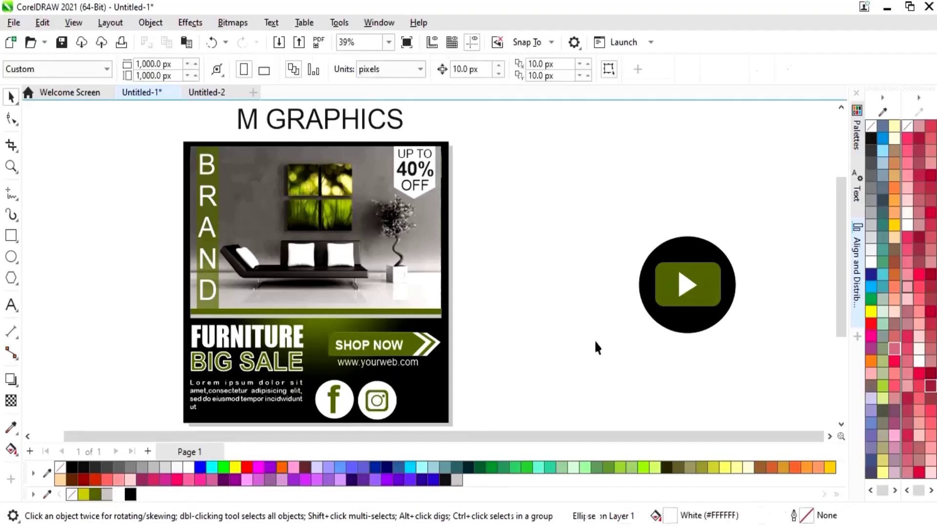
Shrink the YouTube icon to about 138 × 130 px to the right of the Instagram icon and fill its circle white
left_click_drag(613, 205, 533, 406)
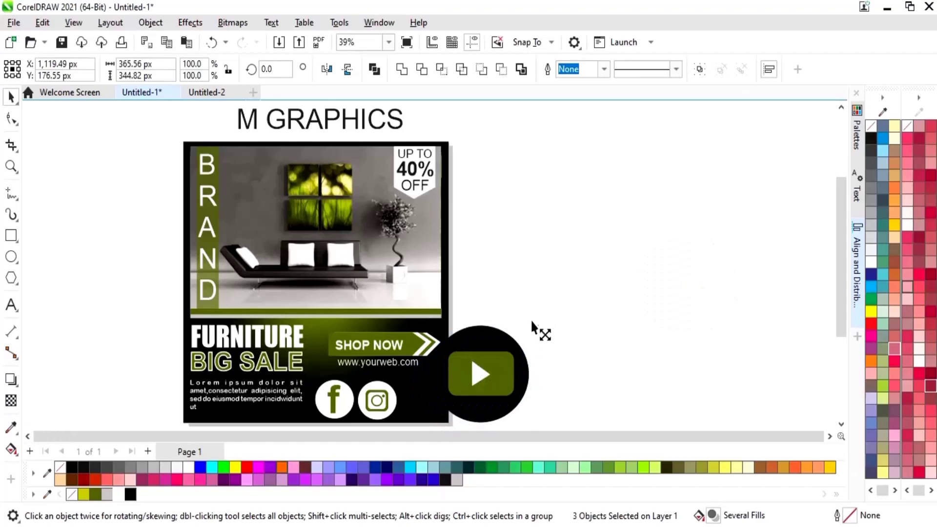
left_click_drag(534, 322, 429, 400)
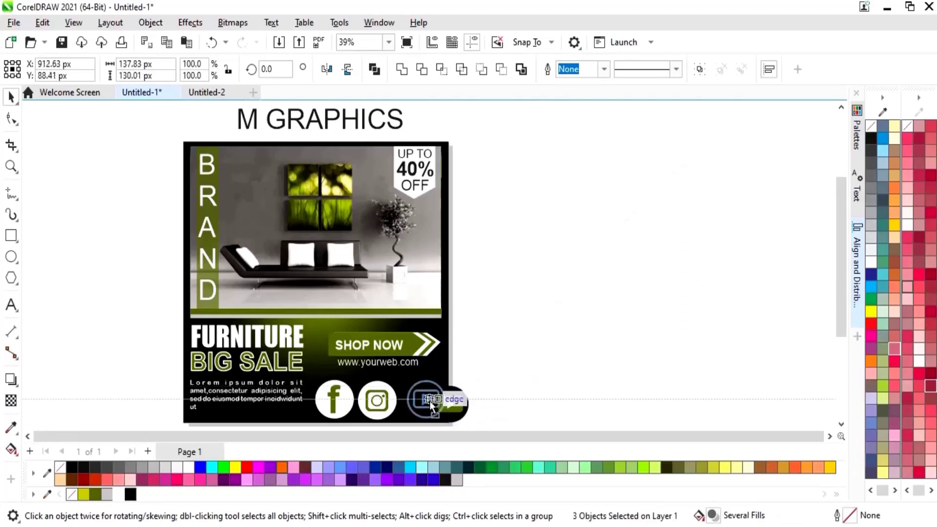
left_click(483, 405)
left_click(429, 386)
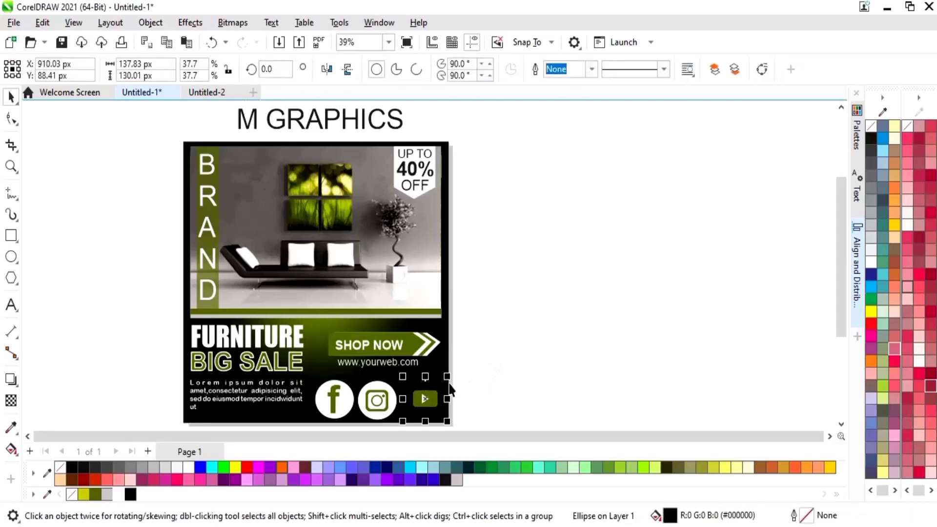
left_click(120, 495)
left_click(514, 366)
Group the Facebook "f" with its white circle
key("z")
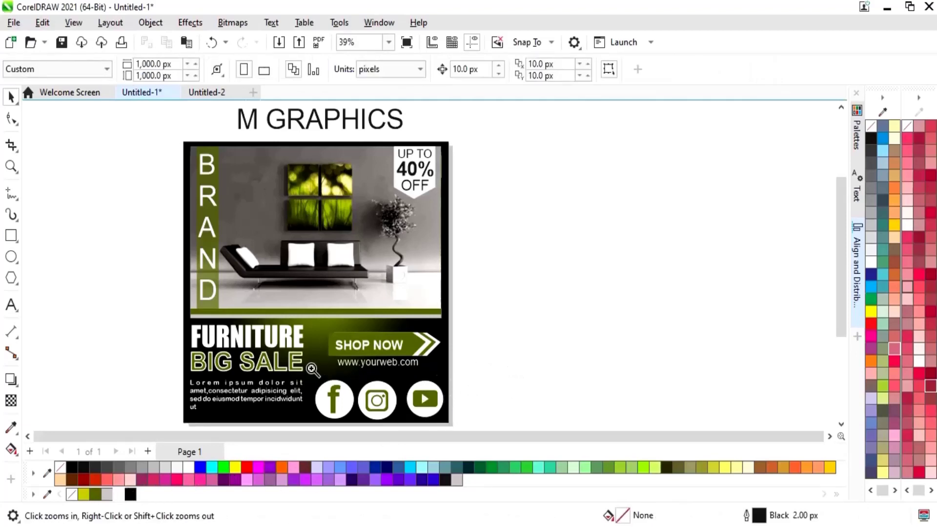
left_click_drag(311, 368, 465, 411)
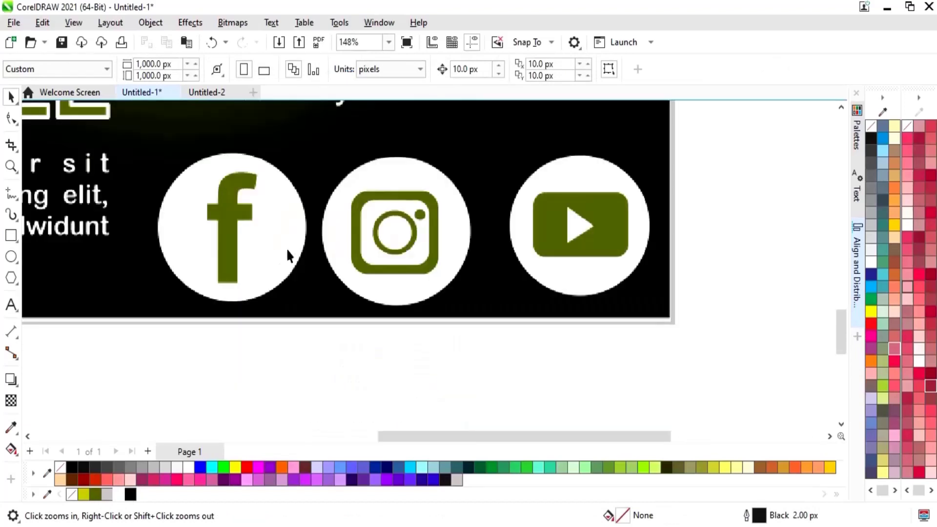
key("space")
left_click_drag(129, 367, 315, 140)
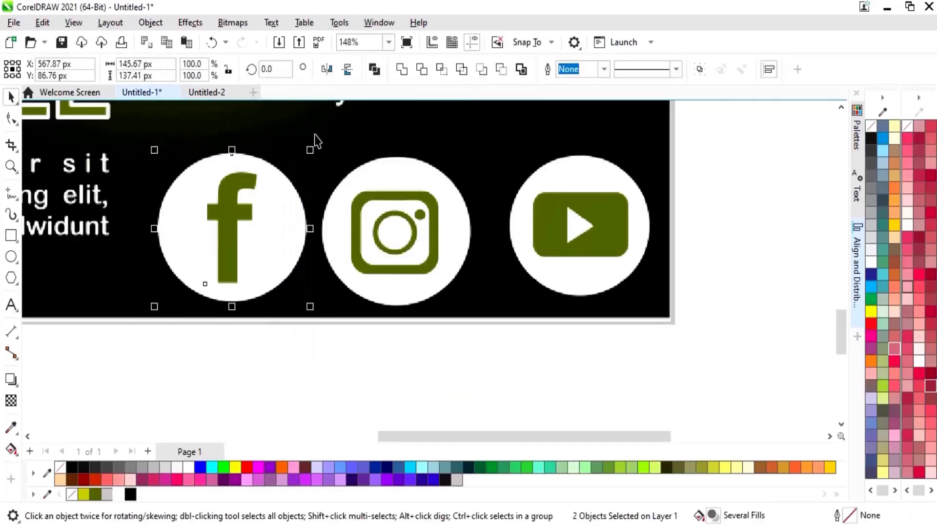
right_click(260, 202)
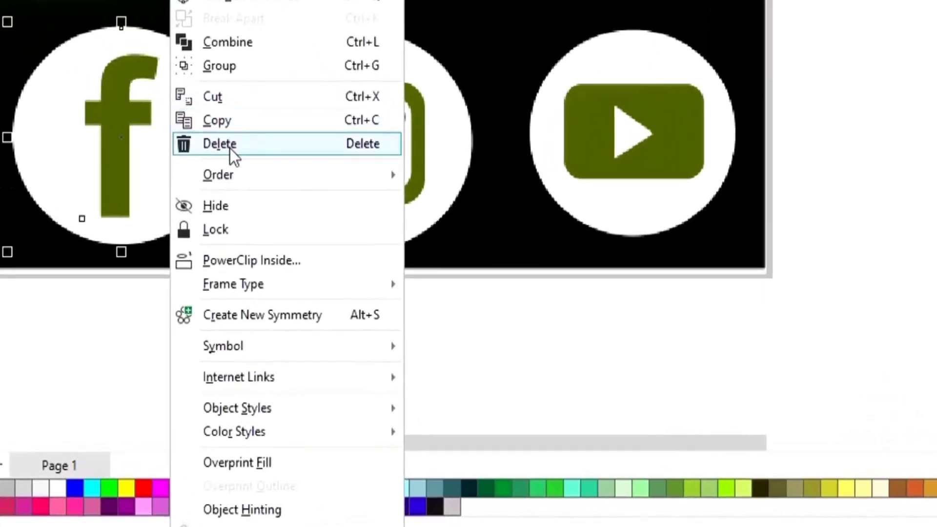
left_click(237, 67)
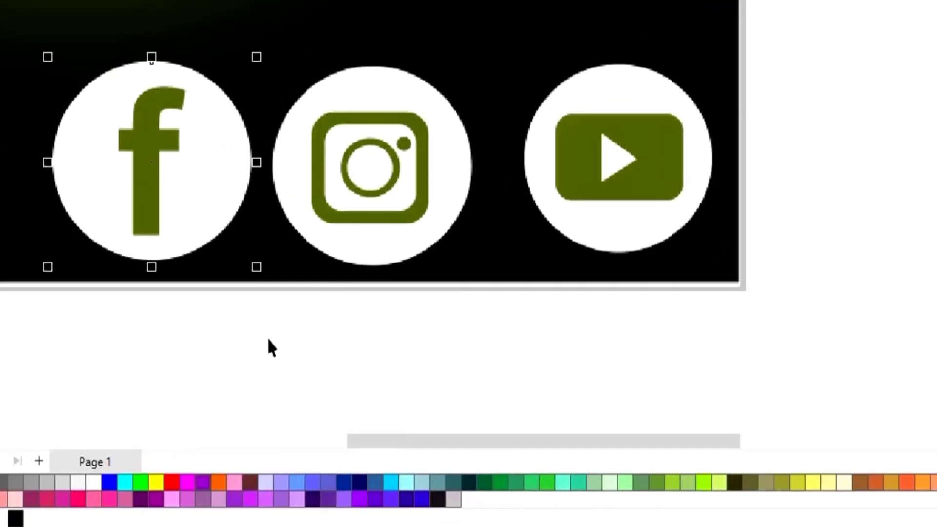
Group the Instagram icon's parts with their circle and the YouTube icon's parts with theirs, as two separate groups
left_click_drag(261, 338, 495, 35)
right_click(409, 119)
left_click(467, 180)
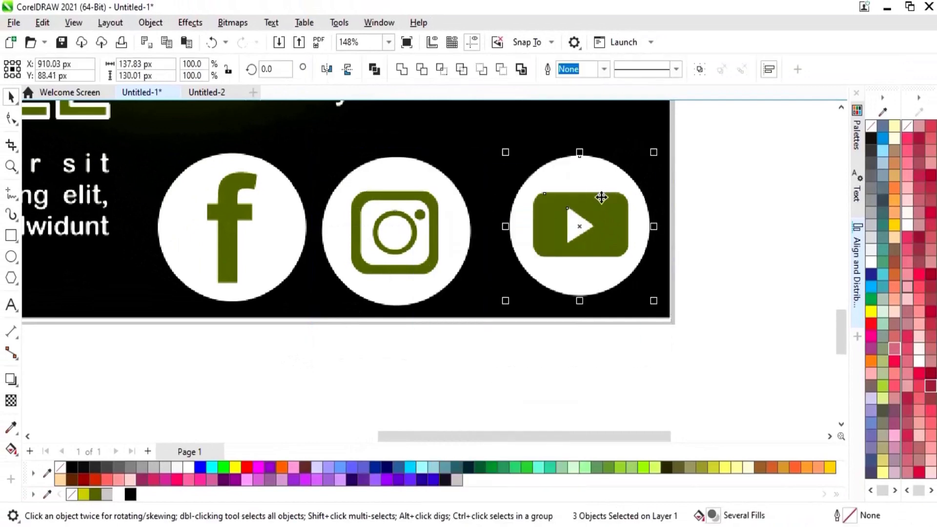
right_click(601, 197)
left_click(637, 181)
Shrink the Facebook icon, shift it slightly down near the design's lower edge and set its size to 62 × 60 px
left_click(288, 186)
left_click_drag(309, 151, 273, 187)
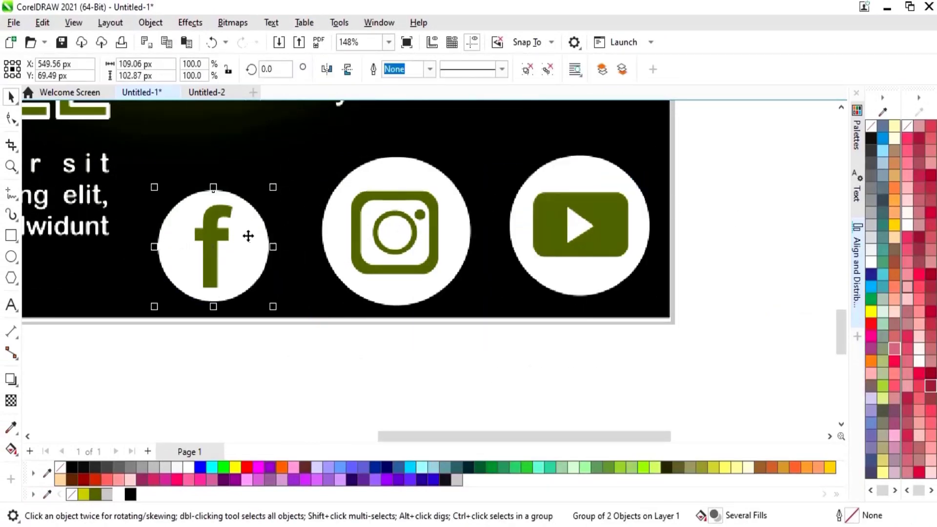
left_click_drag(273, 187, 268, 215)
left_click_drag(236, 245, 232, 261)
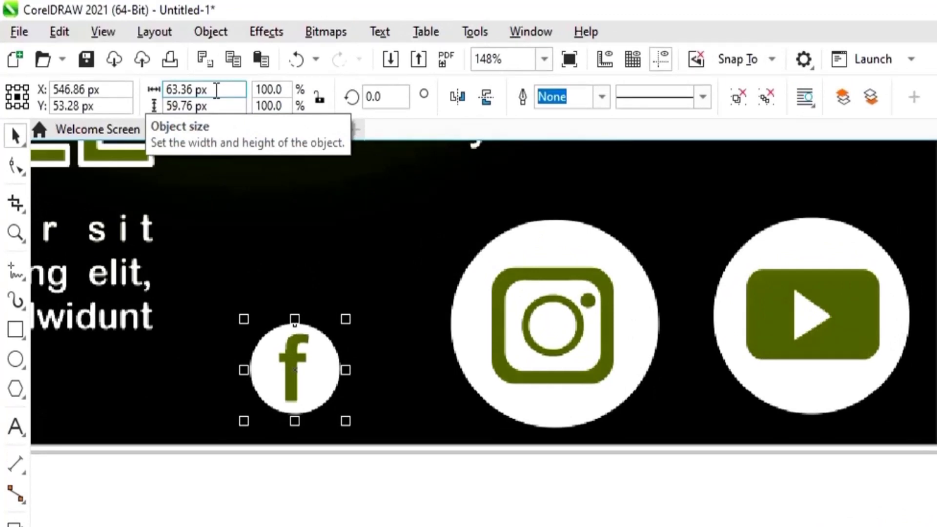
left_click_drag(217, 90, 152, 99)
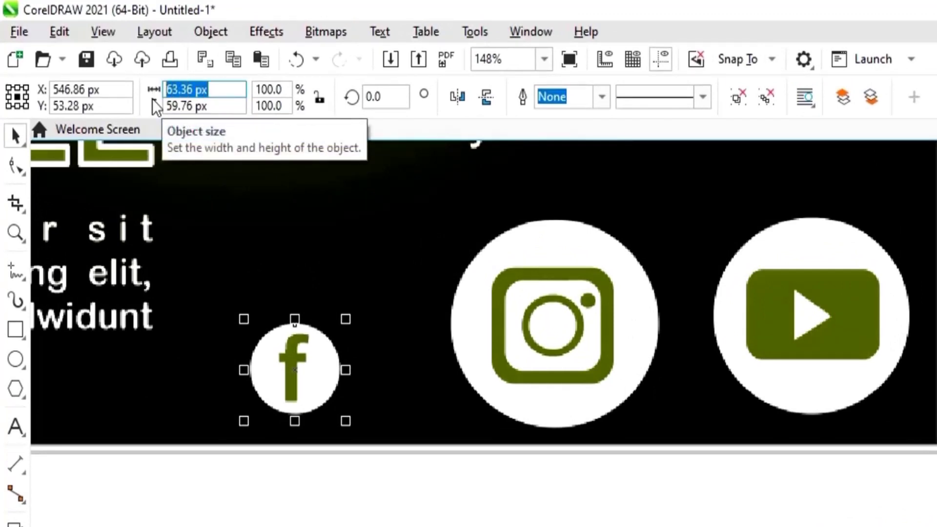
type("62")
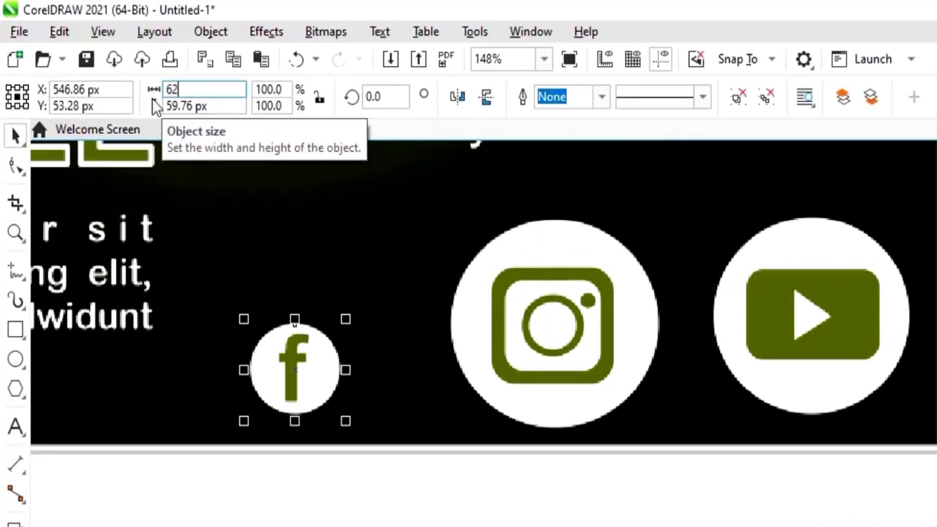
key("Tab")
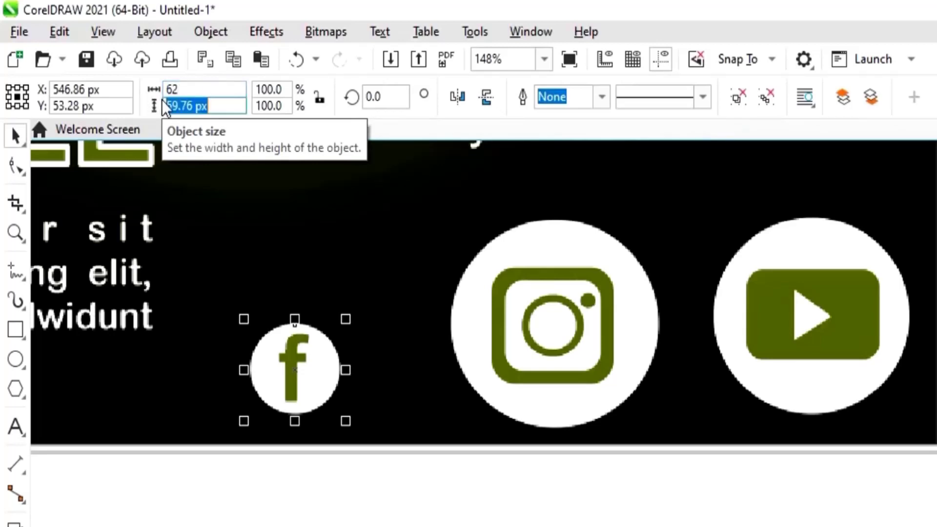
type("60")
key("Return")
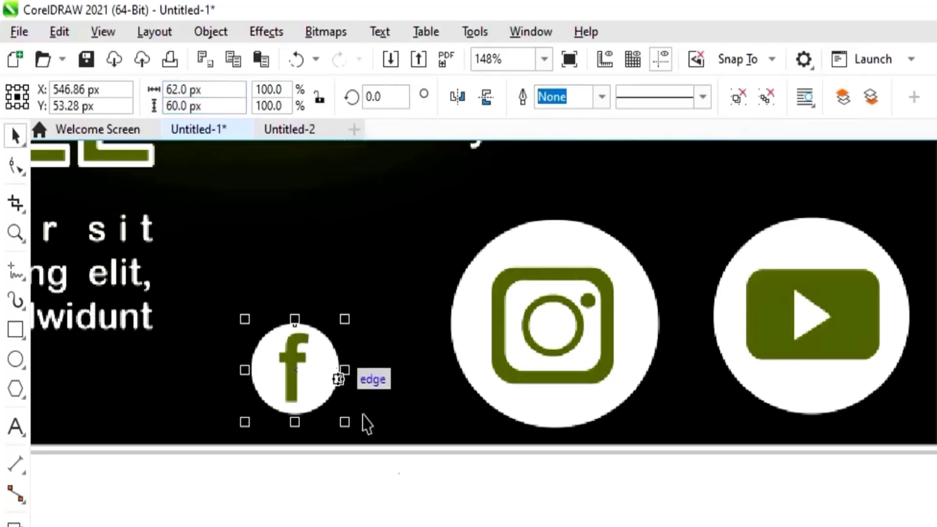
key("Escape")
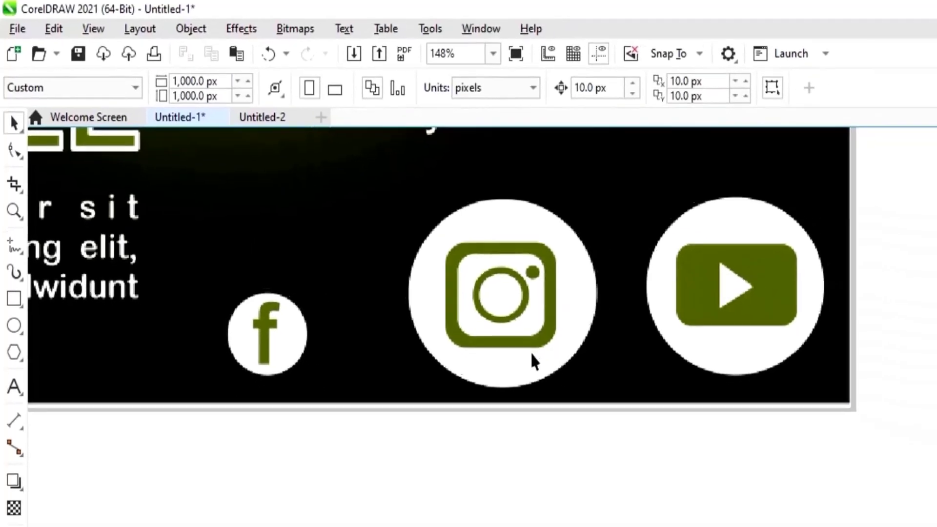
Set the Instagram icon's size to 65 × 60 px and move it right beside the Facebook icon
left_click(534, 362)
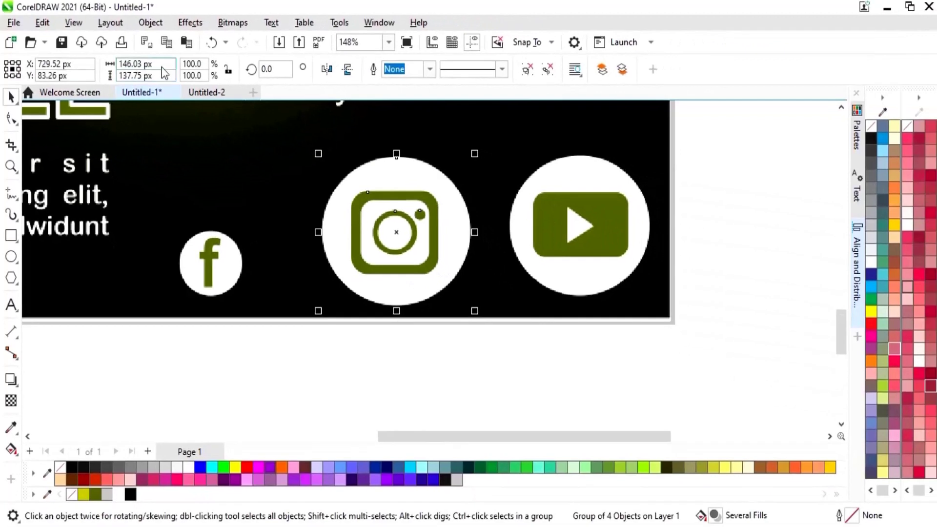
left_click(186, 81)
type("65")
key("Tab")
type("60")
key("Return")
left_click_drag(411, 241, 311, 268)
Set the YouTube icon's size to 65 × 60 px
left_click_drag(528, 143, 669, 335)
key("ctrl+z")
left_click(606, 269)
left_click(142, 64)
type("65")
key("Return")
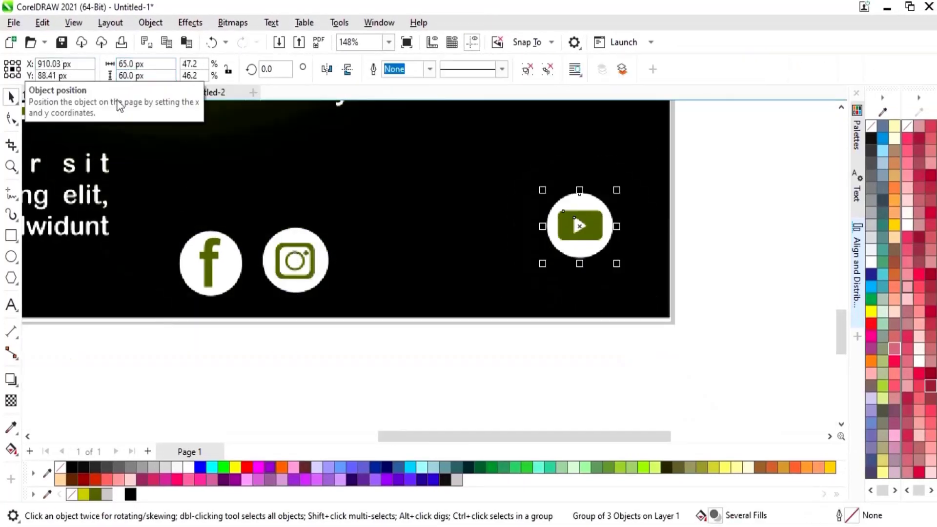
Arrange the Facebook, Instagram and YouTube icons in a row near the design's lower right corner
left_click_drag(596, 229, 576, 273)
left_click_drag(304, 261, 472, 270)
left_click_drag(215, 264, 382, 265)
Distribute the three social icons horizontally with equal spacing
left_click_drag(334, 345, 603, 227)
left_click(857, 259)
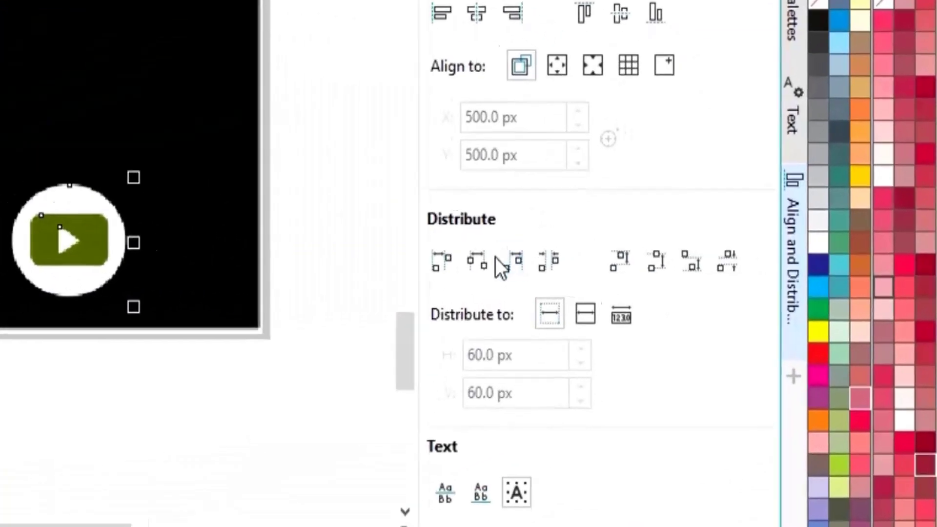
left_click(452, 264)
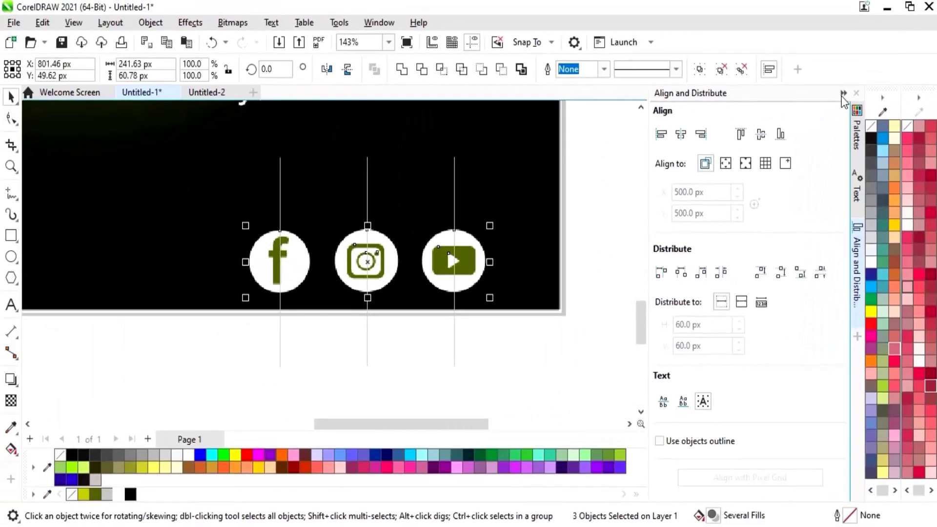
left_click(843, 94)
left_click(764, 259)
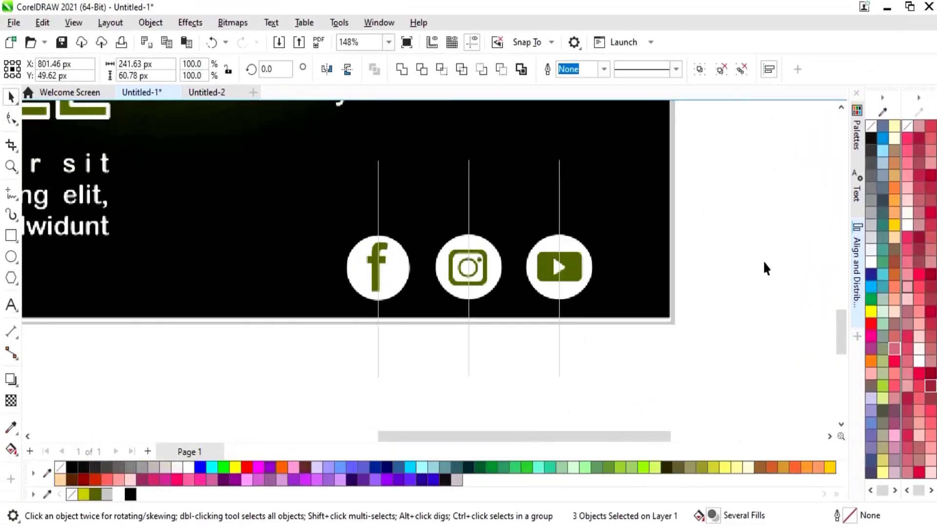
Scale the row of three social icons down together to about 175 × 44 px around its centre
key("F4")
key("F2")
left_click_drag(459, 393, 585, 432)
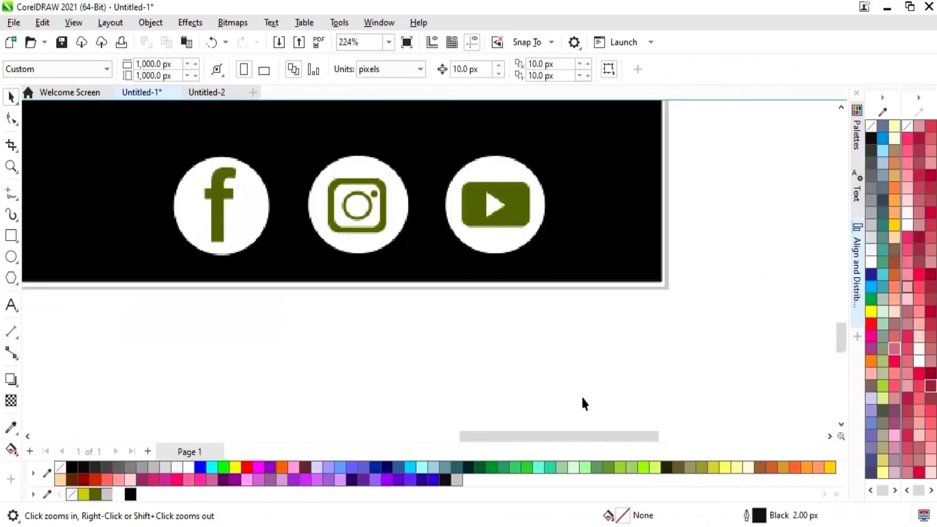
scroll(582, 396, "up", 1)
left_click_drag(126, 136, 580, 312)
left_click_drag(549, 185, 521, 198)
left_click(731, 332)
Move the row of social icons slightly left so it sits below the website address
key("shift+F4")
left_click_drag(581, 376, 462, 415)
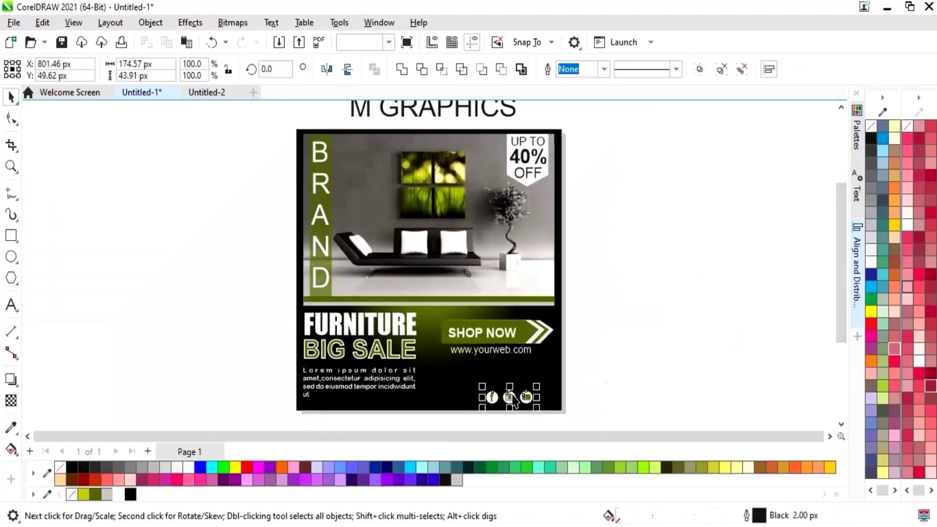
left_click_drag(523, 396, 510, 396)
left_click(667, 365)
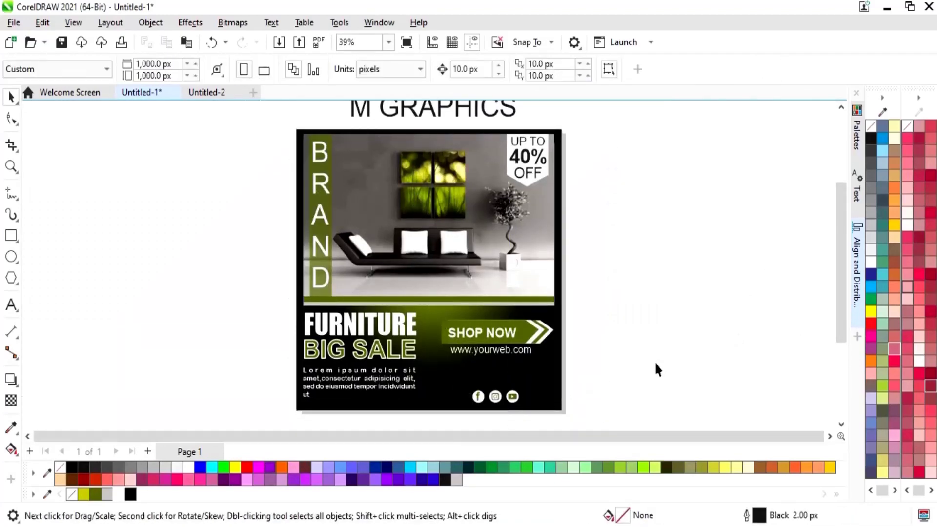
scroll(655, 362, "up", 1)
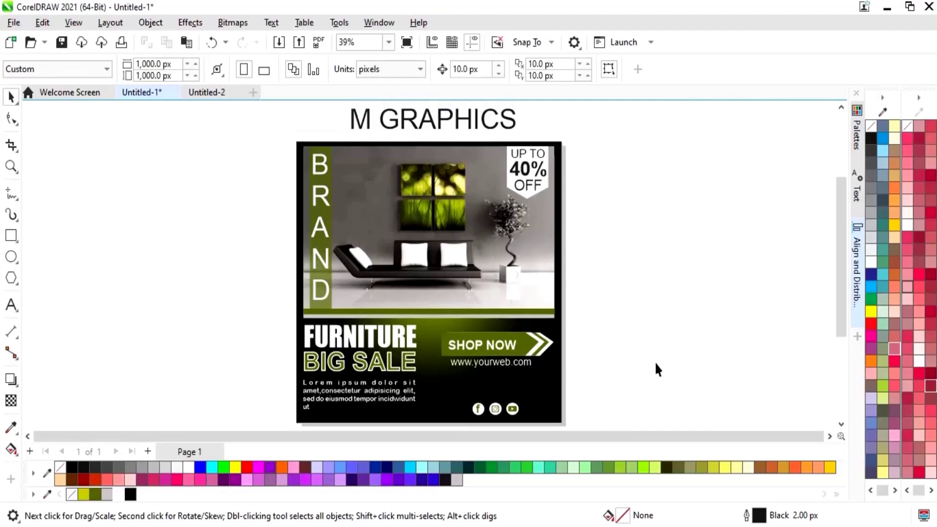